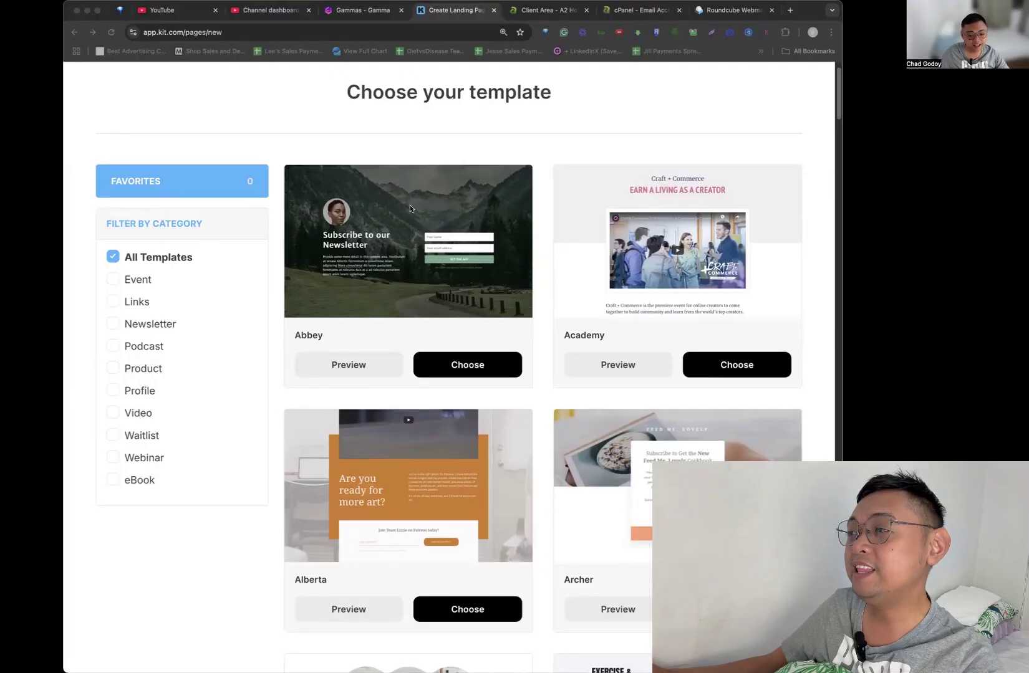
# - Look over the first landing page templates in the template gallery
pyautogui.scroll(-2, 408, 206)
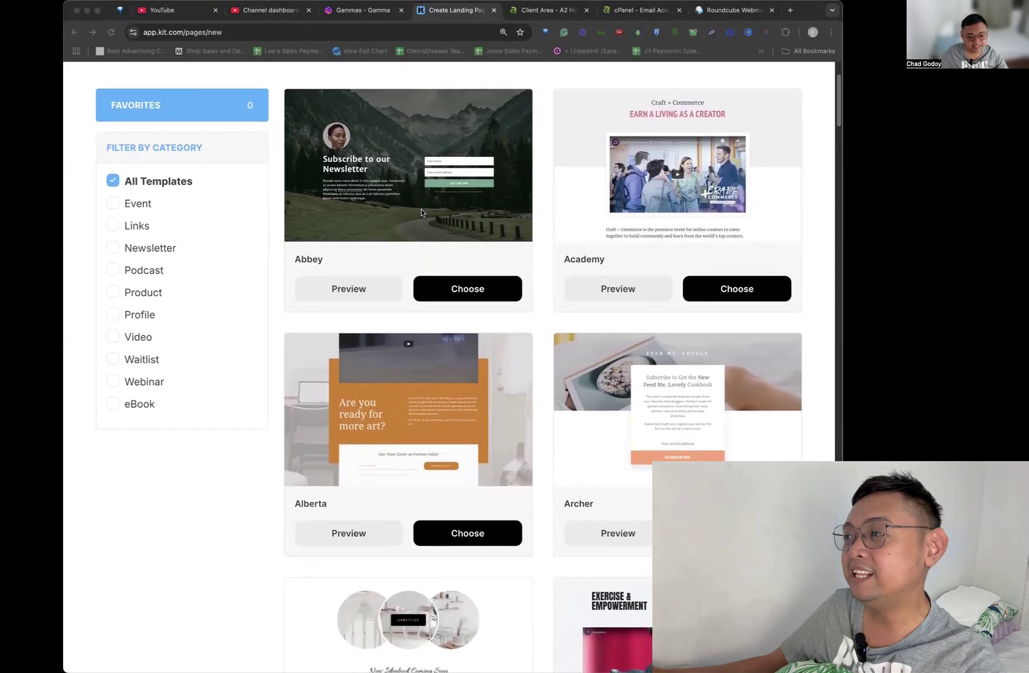
pyautogui.scroll(-2, 420, 212)
pyautogui.scroll(-1, 421, 212)
pyautogui.scroll(6, 421, 213)
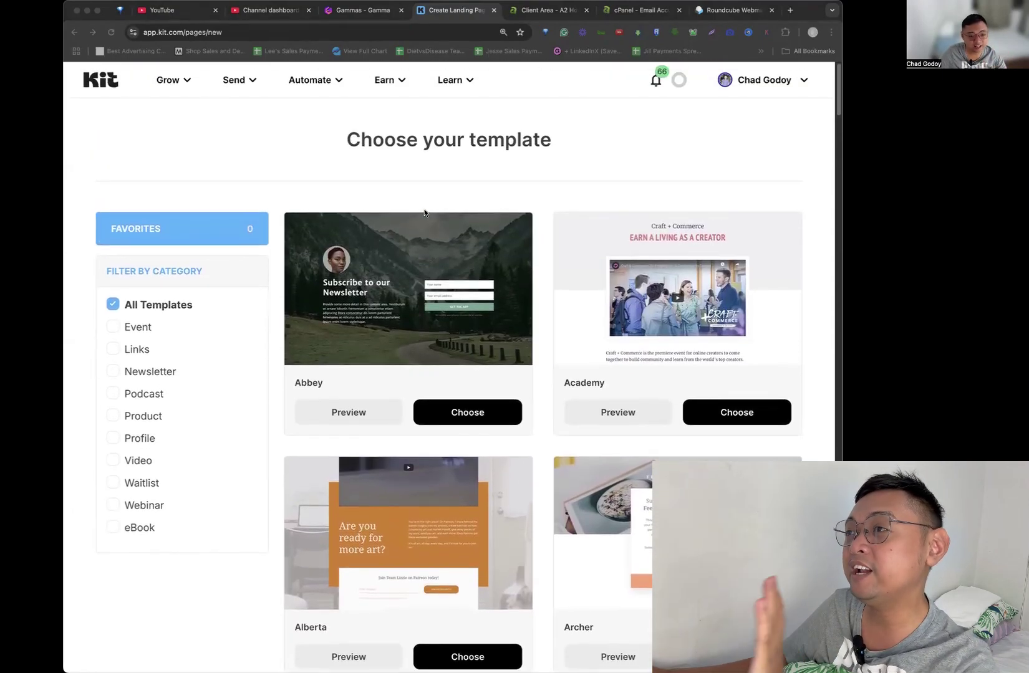
pyautogui.scroll(-5, 424, 213)
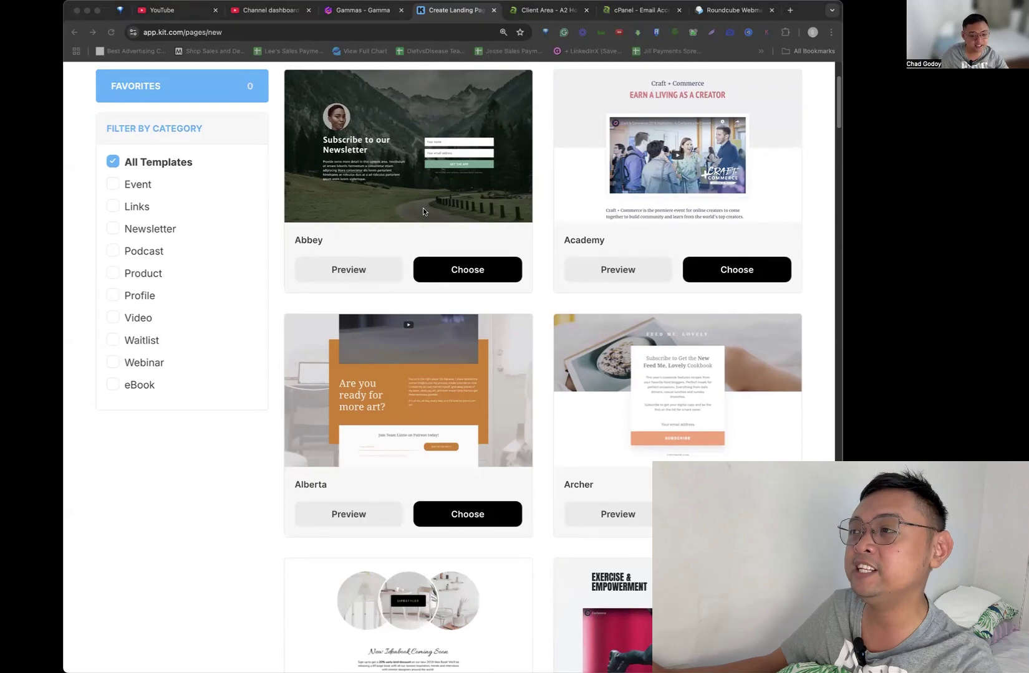
pyautogui.scroll(3, 424, 209)
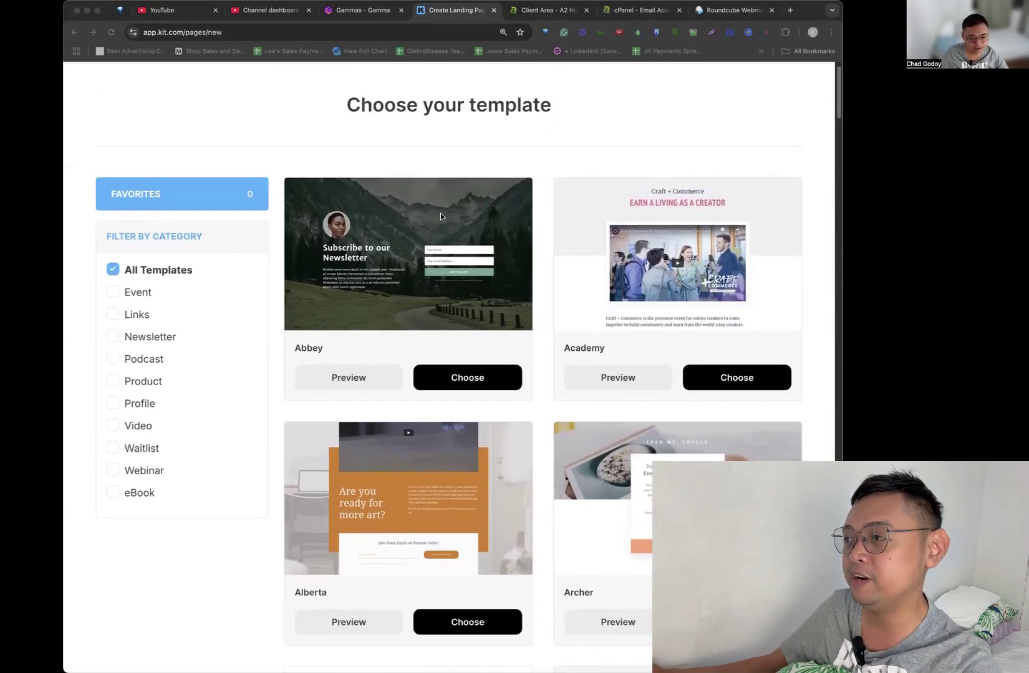
pyautogui.scroll(-1, 606, 151)
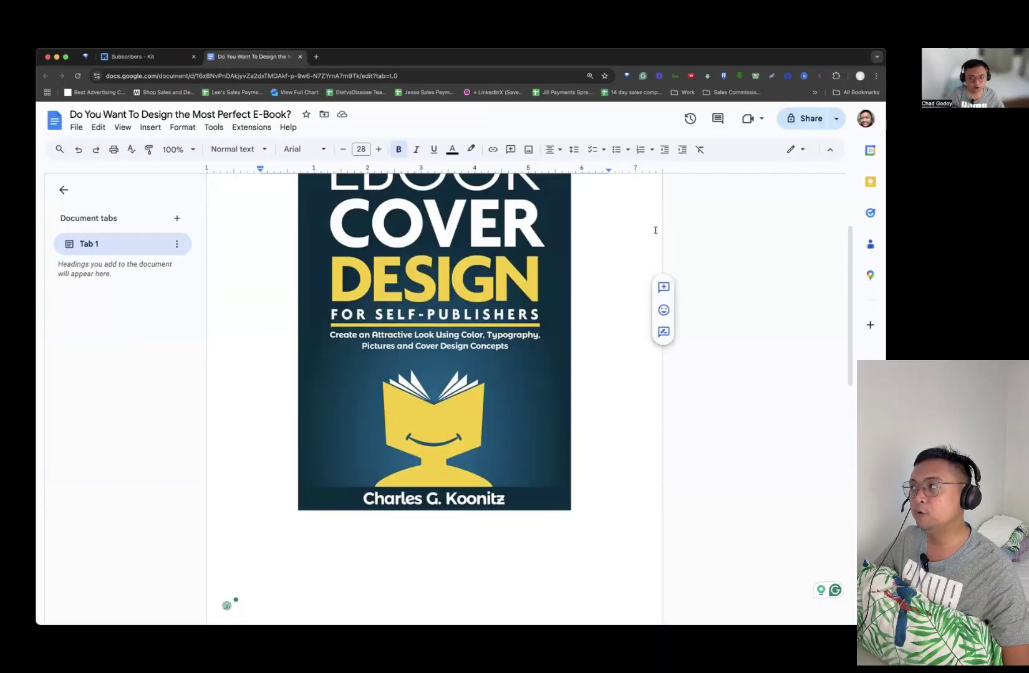
# - Examine the e-book cover image and the page layout below it in the Google Docs document
pyautogui.scroll(3, 658, 227)
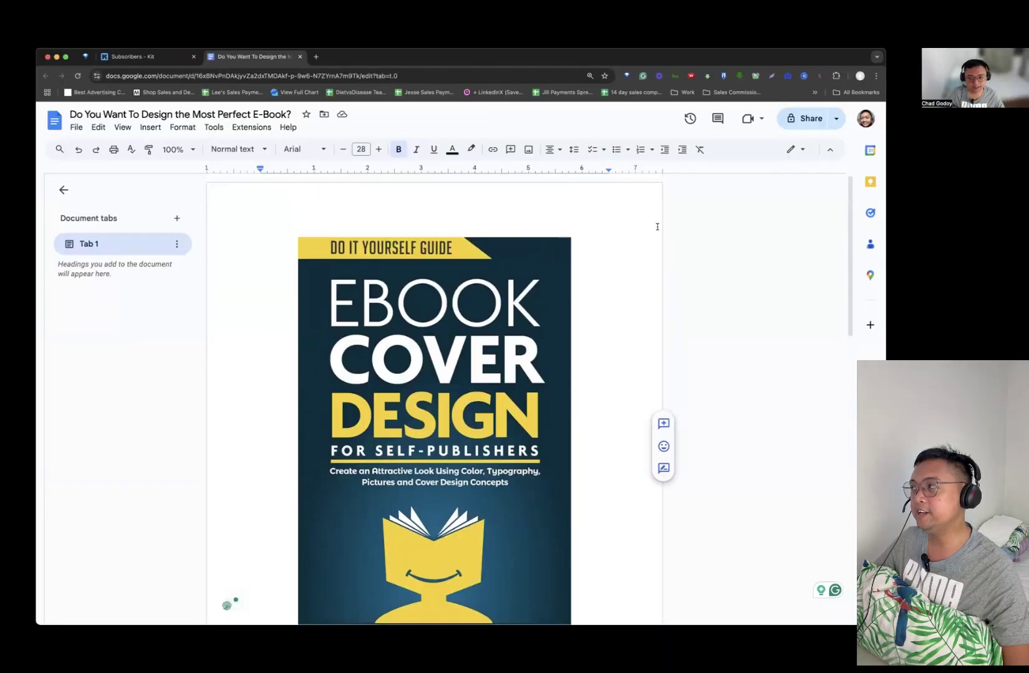
pyautogui.scroll(-1, 643, 268)
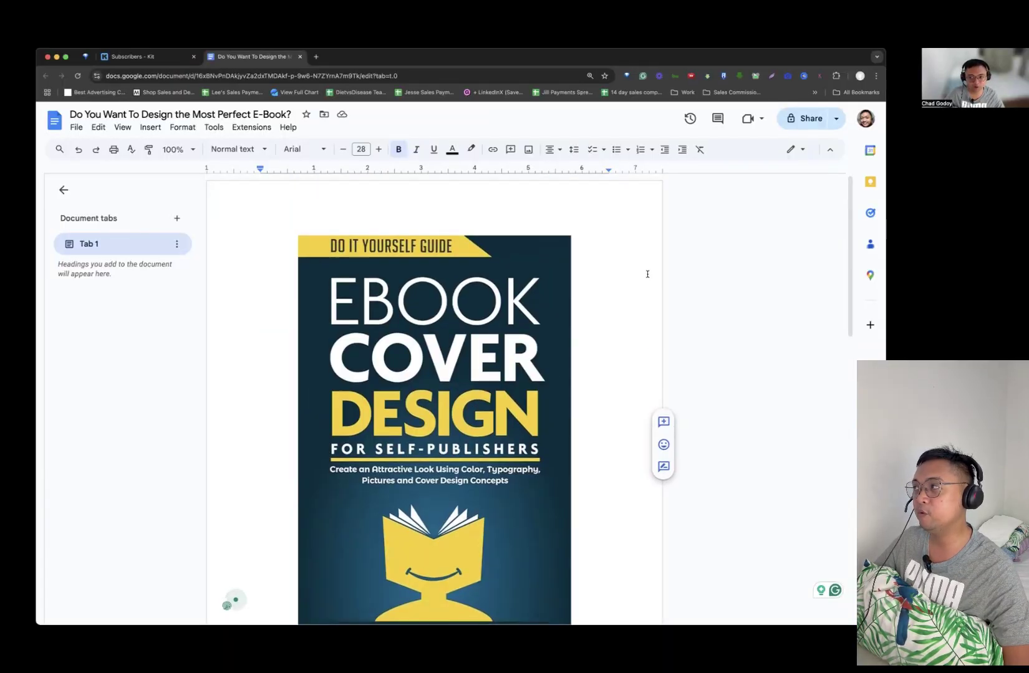
pyautogui.scroll(-1, 652, 286)
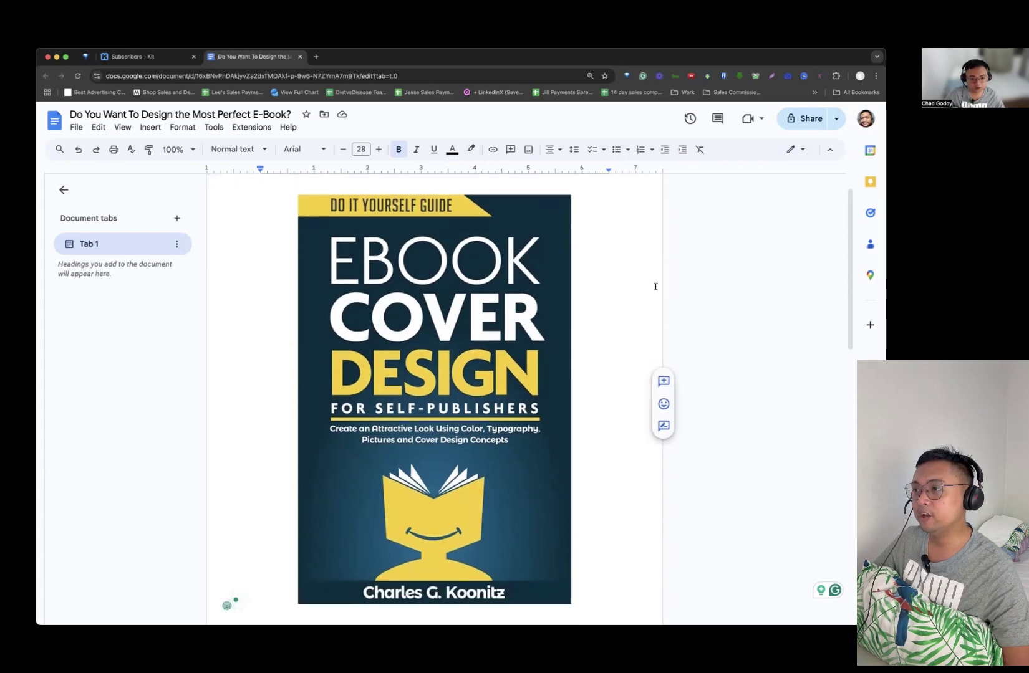
pyautogui.scroll(-1, 656, 286)
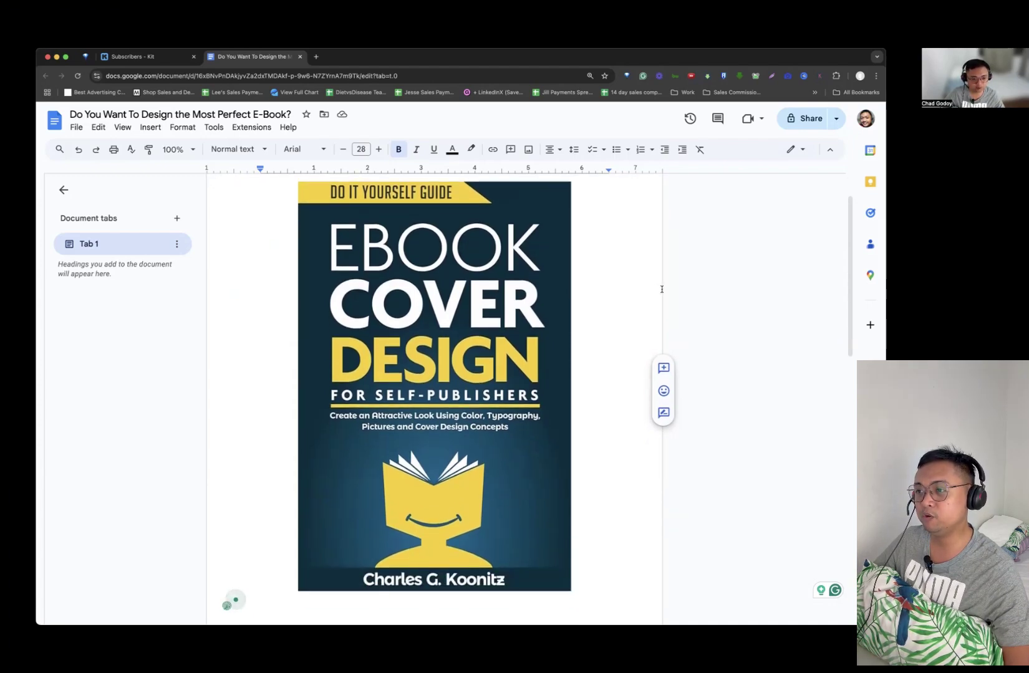
pyautogui.scroll(-5, 662, 289)
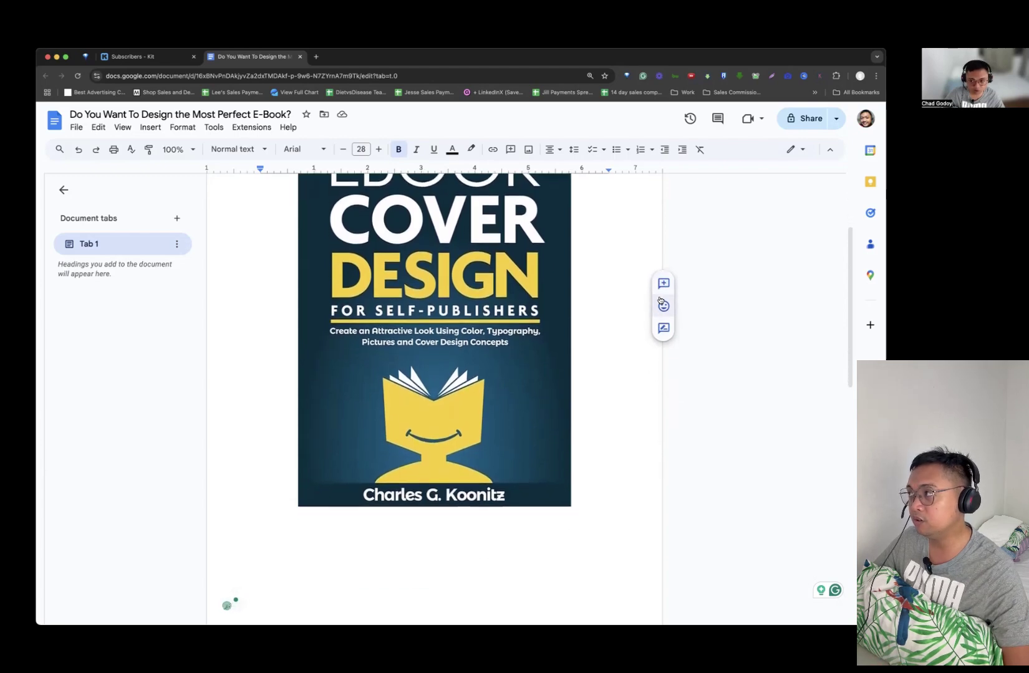
pyautogui.scroll(1, 661, 303)
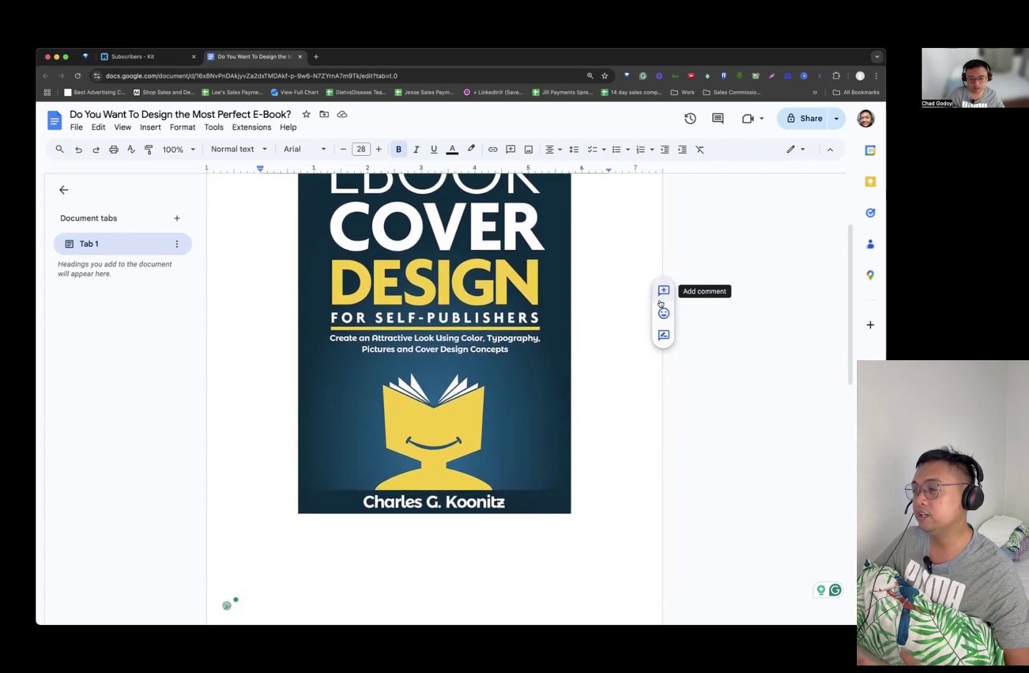
pyautogui.scroll(-10, 662, 303)
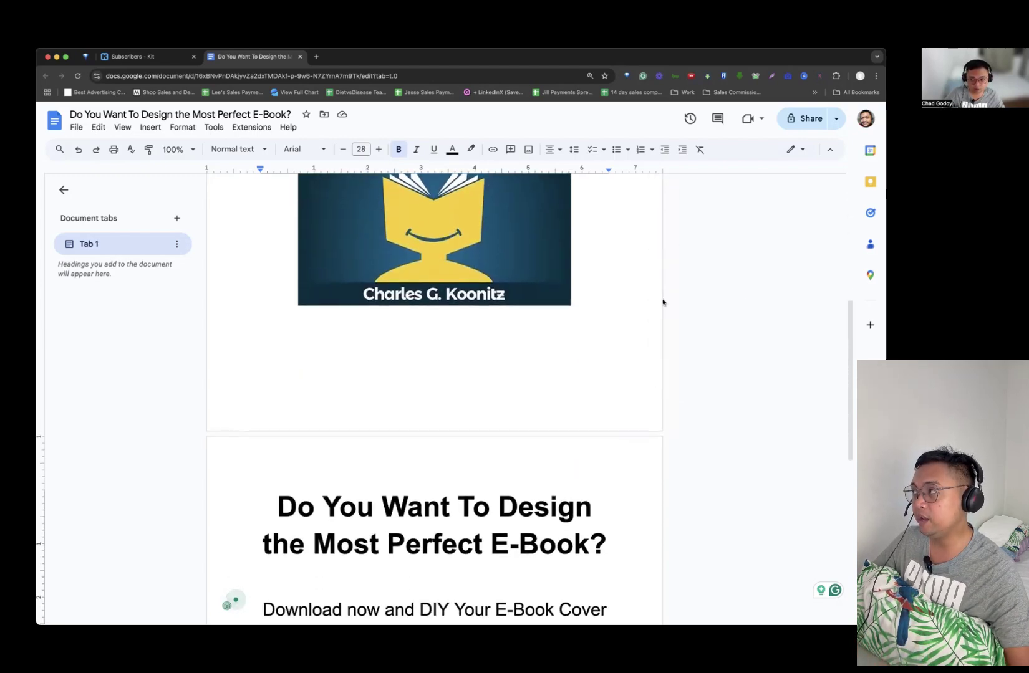
pyautogui.scroll(-13, 663, 303)
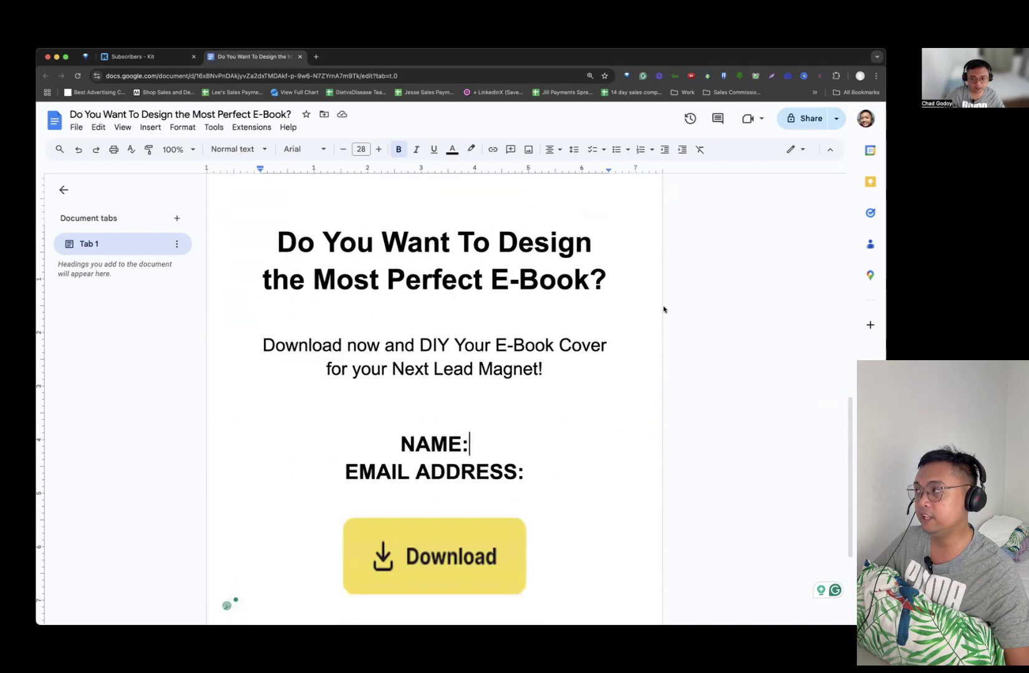
pyautogui.scroll(-1, 663, 310)
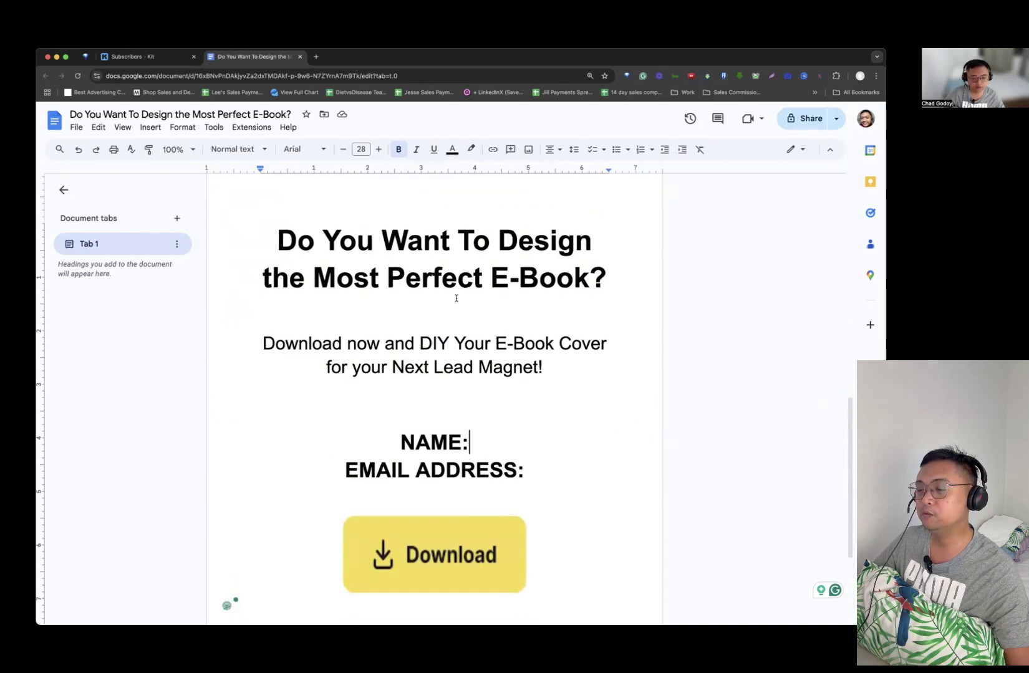
# - Review the draft landing page copy: headline, download subtext, name and email address fields, and Download button, ending back at the cover image
pyautogui.moveTo(278, 243); pyautogui.dragTo(607, 279)
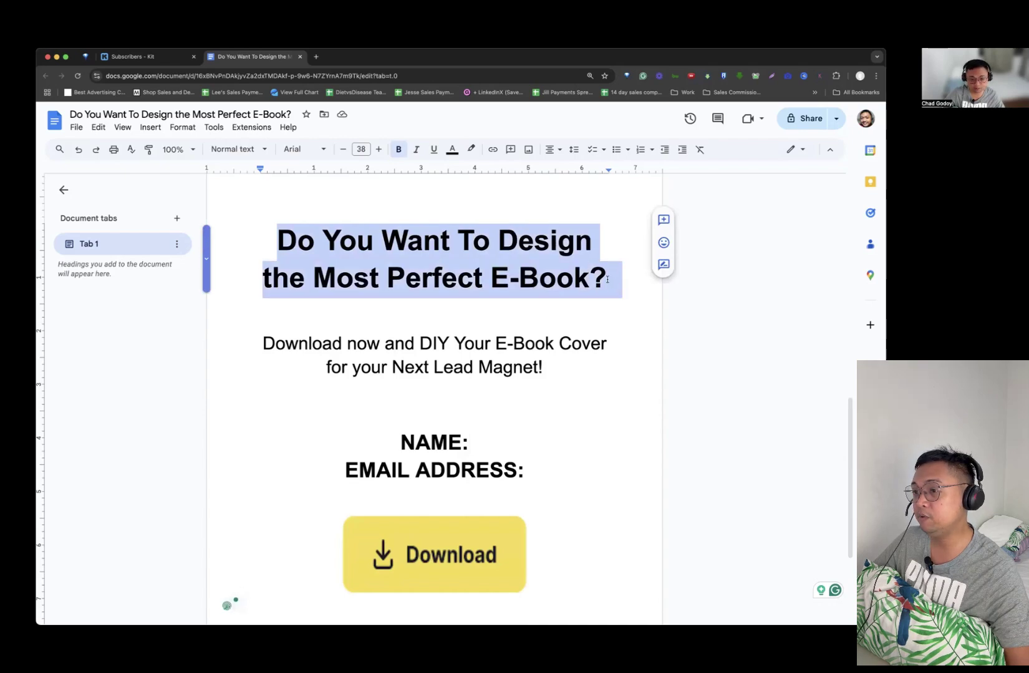
pyautogui.click(329, 351)
pyautogui.moveTo(262, 345); pyautogui.dragTo(561, 450)
pyautogui.click(514, 368)
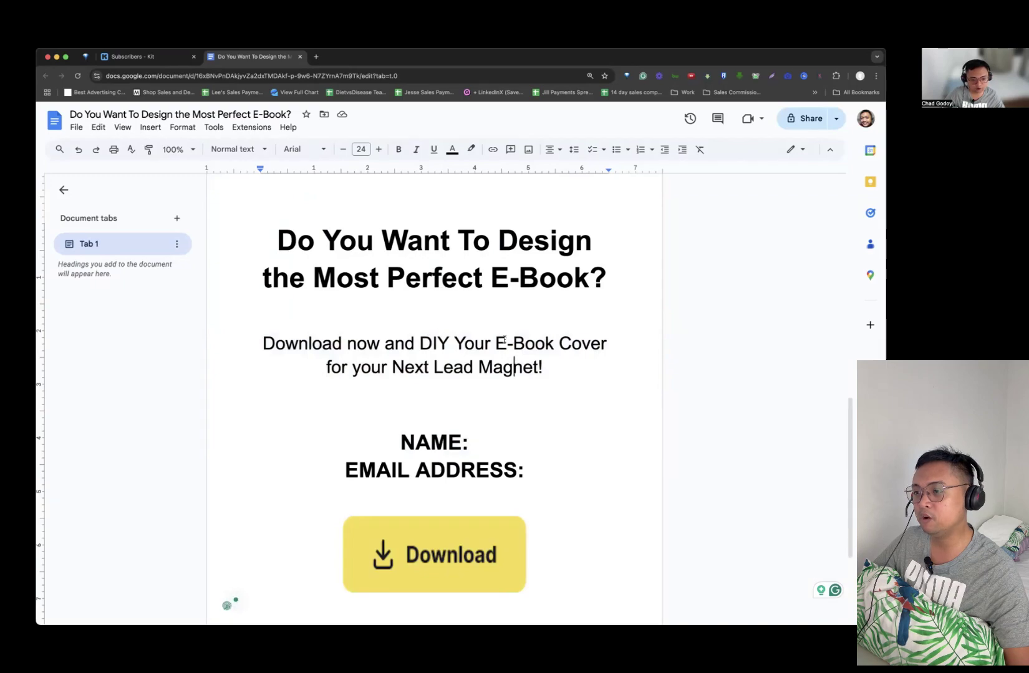
pyautogui.moveTo(542, 367); pyautogui.dragTo(263, 344)
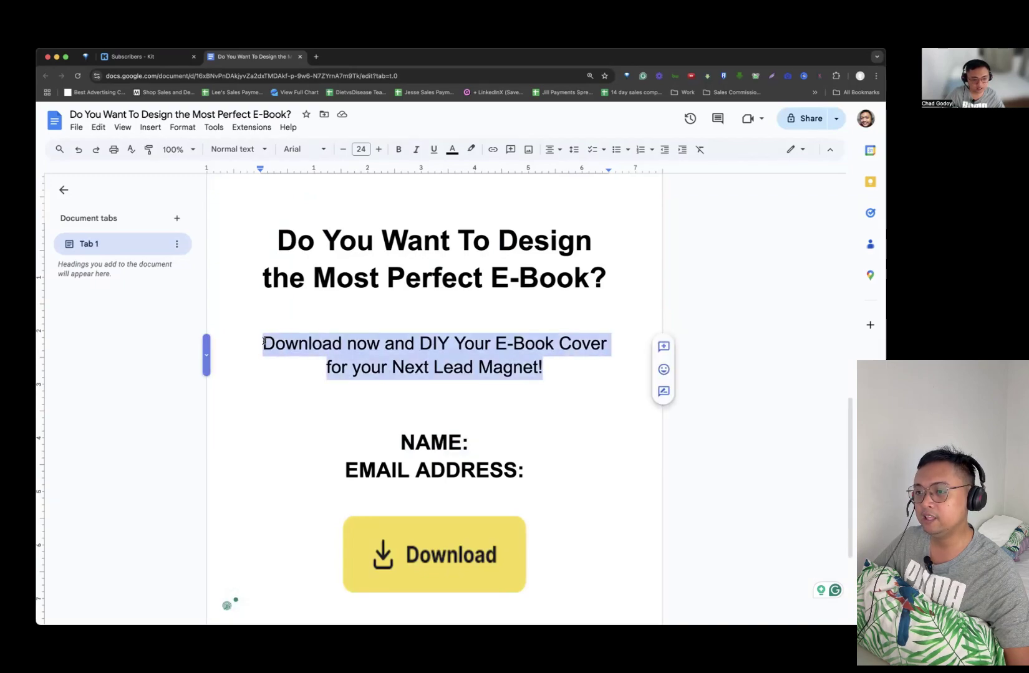
pyautogui.scroll(-2, 375, 348)
pyautogui.scroll(-1, 376, 348)
pyautogui.click(393, 328)
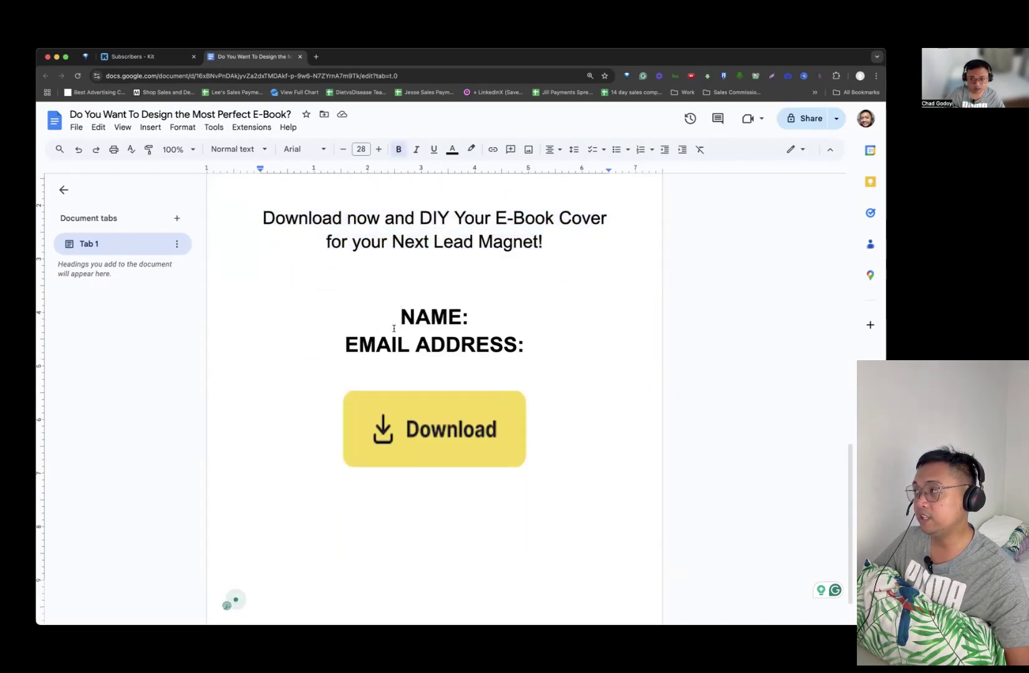
pyautogui.moveTo(385, 323); pyautogui.dragTo(543, 342)
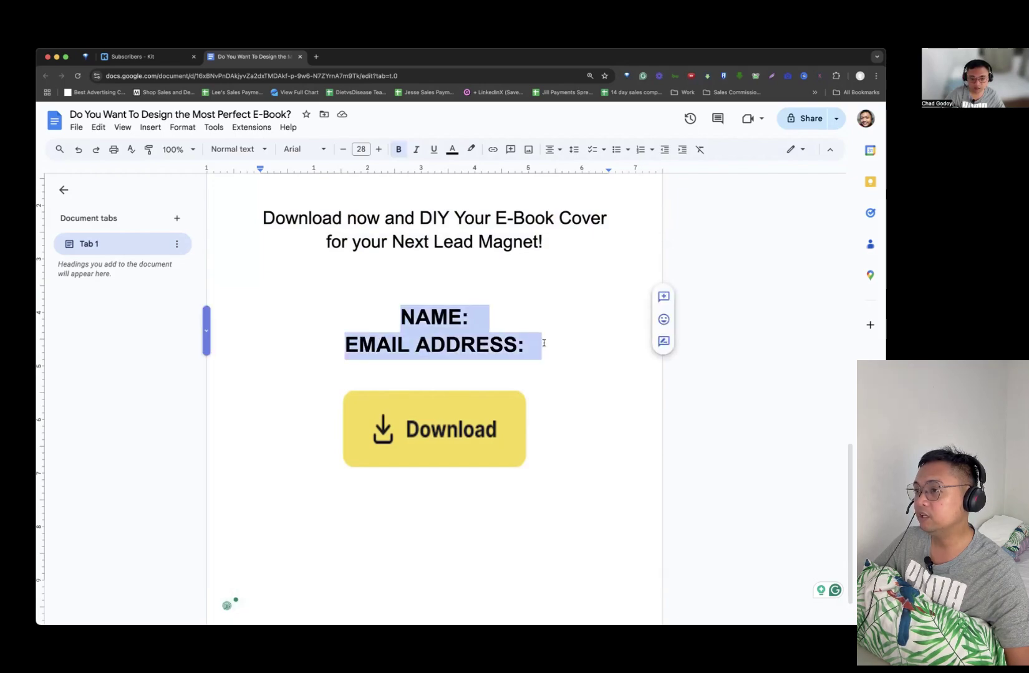
pyautogui.click(538, 290)
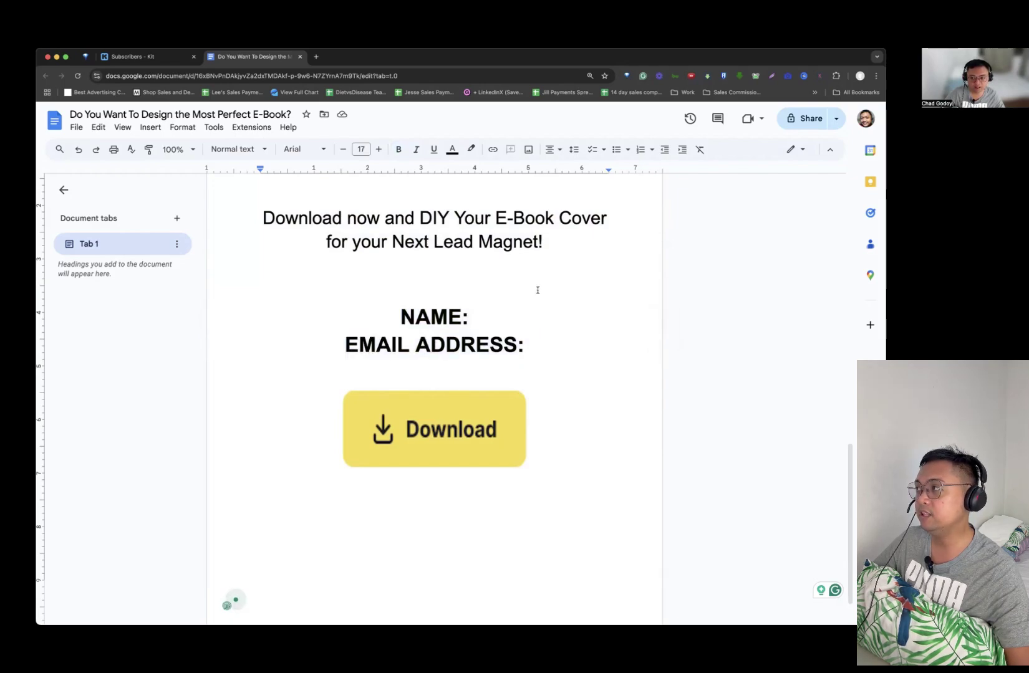
pyautogui.click(442, 432)
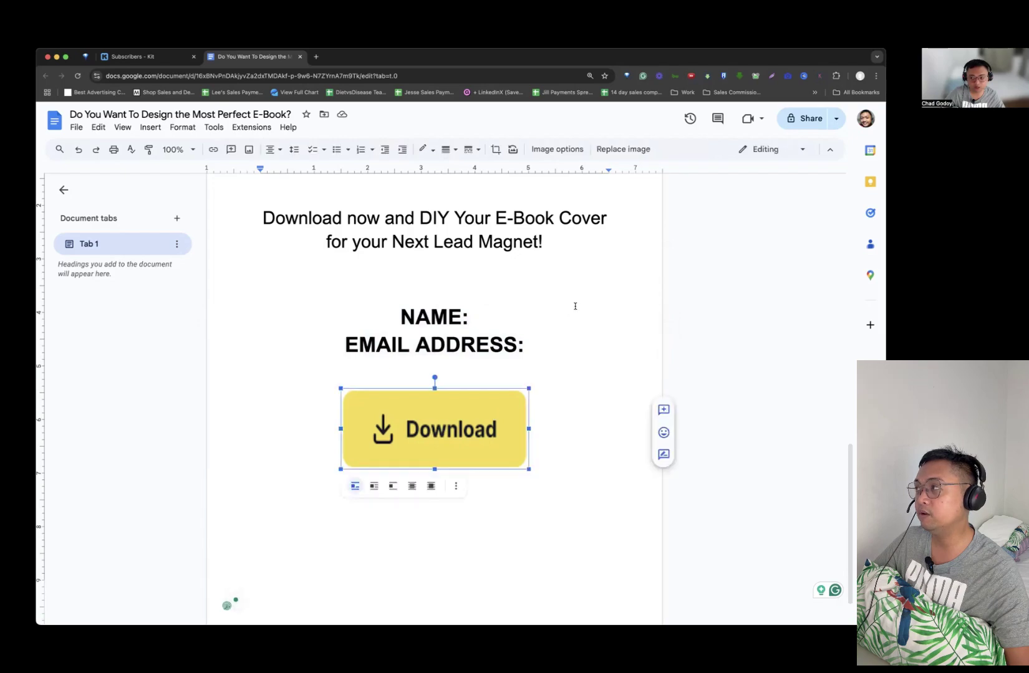
pyautogui.click(557, 338)
pyautogui.scroll(15, 557, 337)
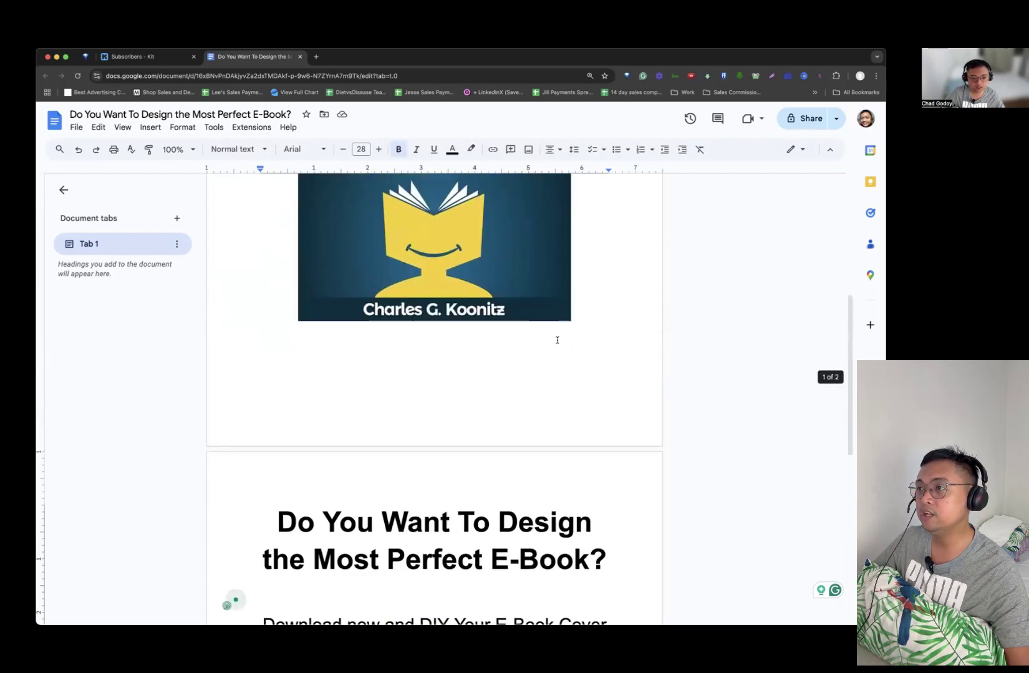
pyautogui.scroll(-3, 561, 337)
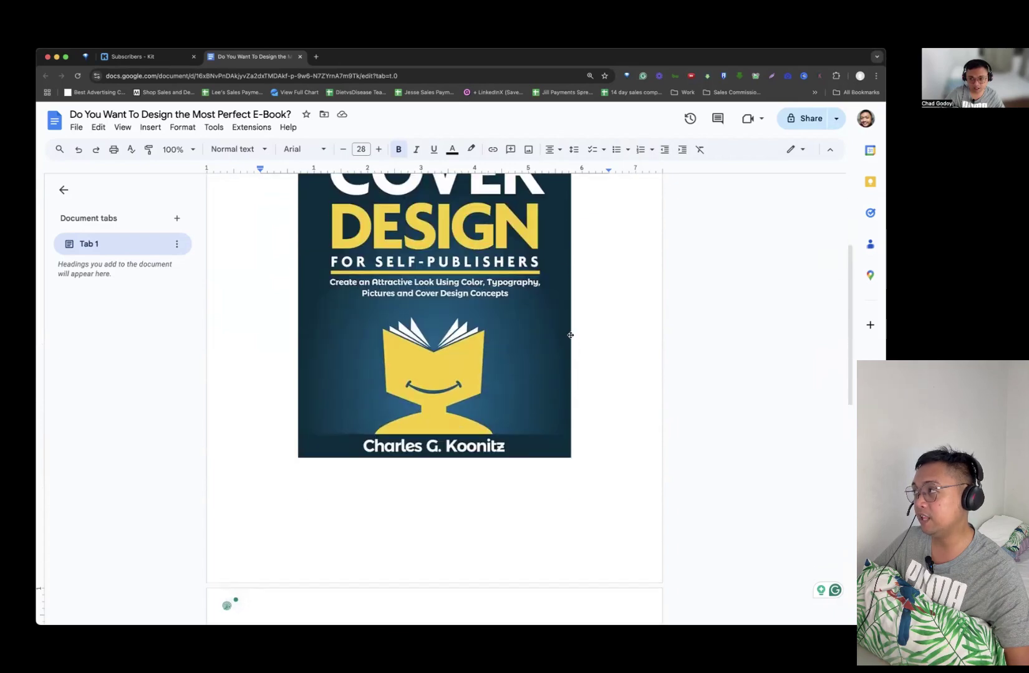
# - Switch to Kit and start creating a new landing page from the Landing Pages & Forms area
pyautogui.click(165, 59)
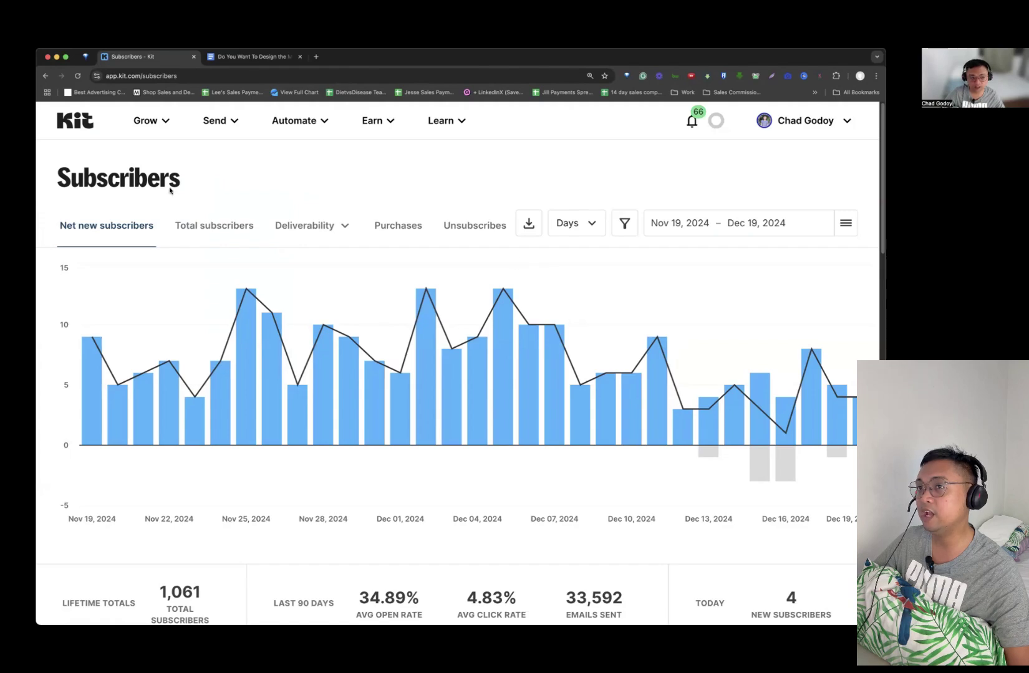
pyautogui.click(156, 127)
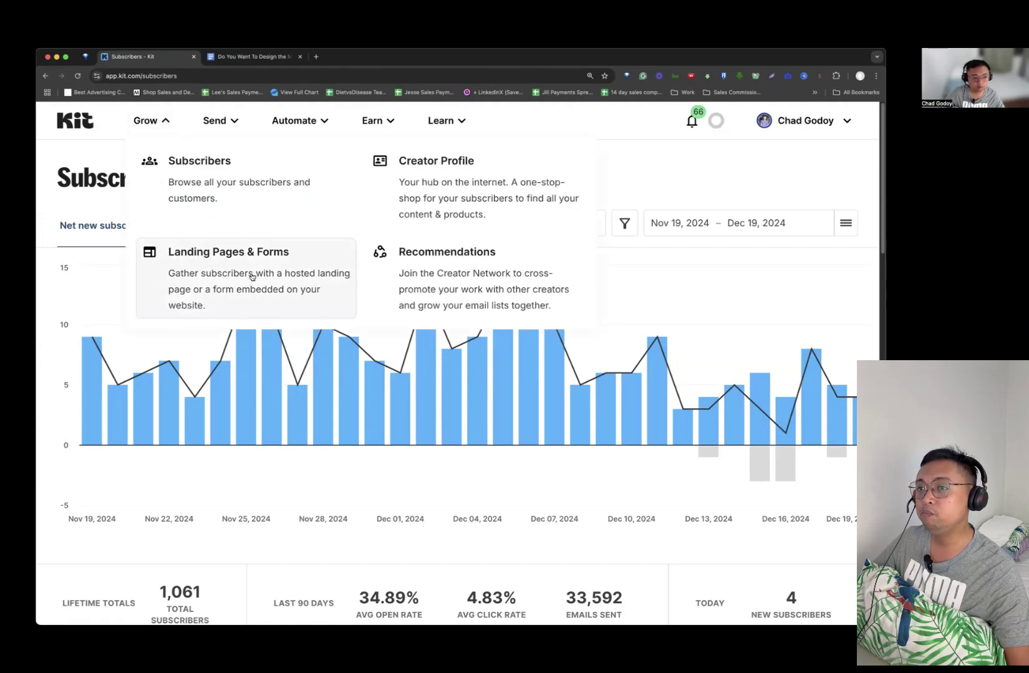
pyautogui.click(253, 275)
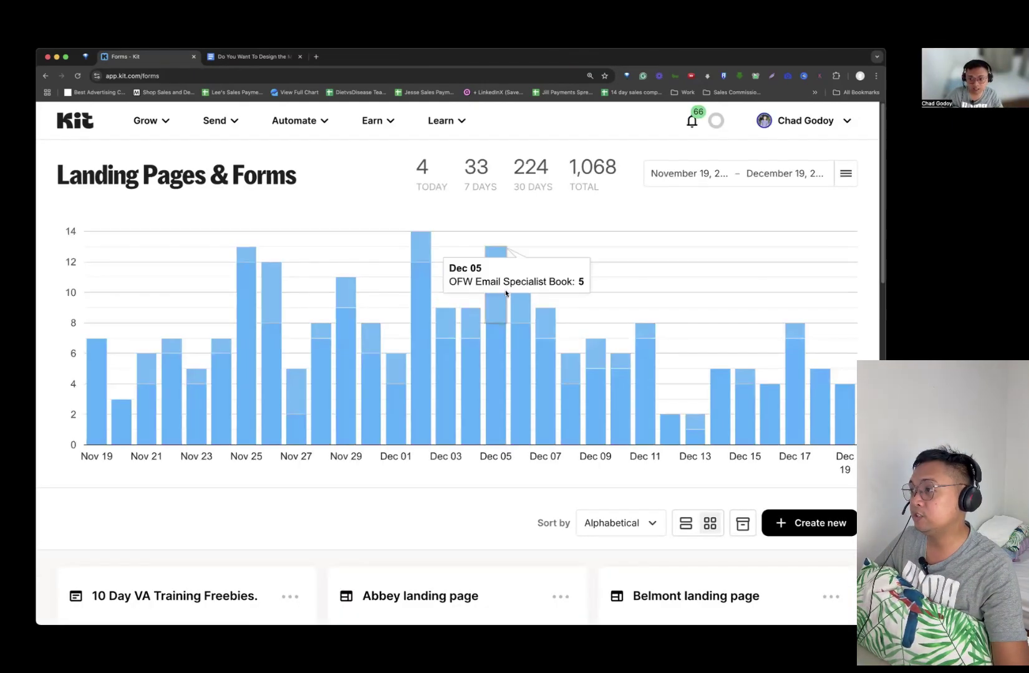
pyautogui.click(785, 522)
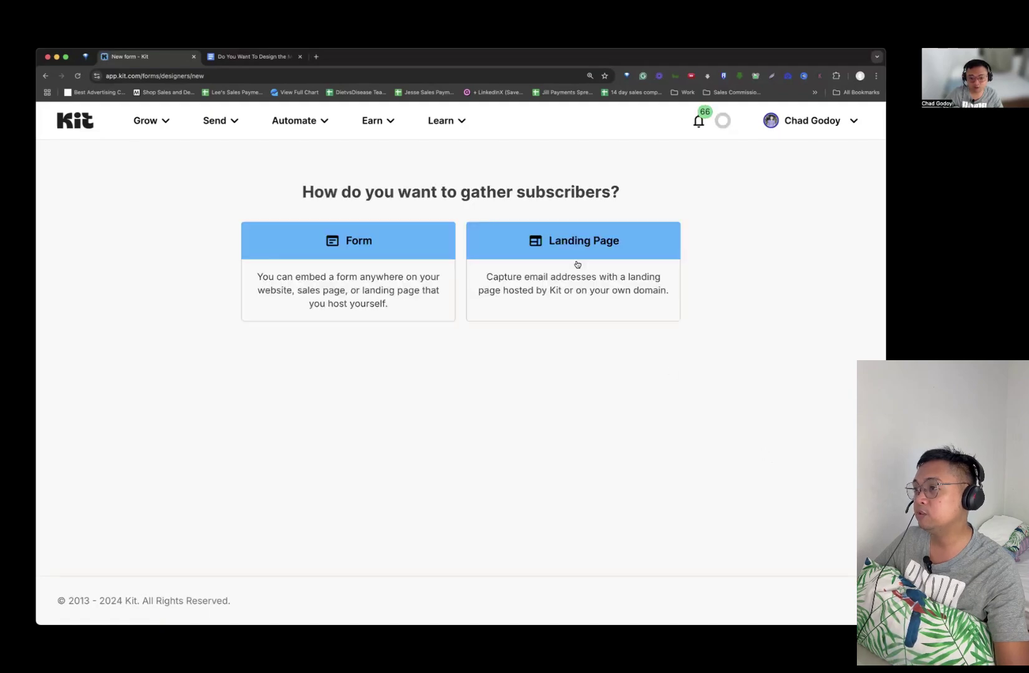
pyautogui.click(577, 264)
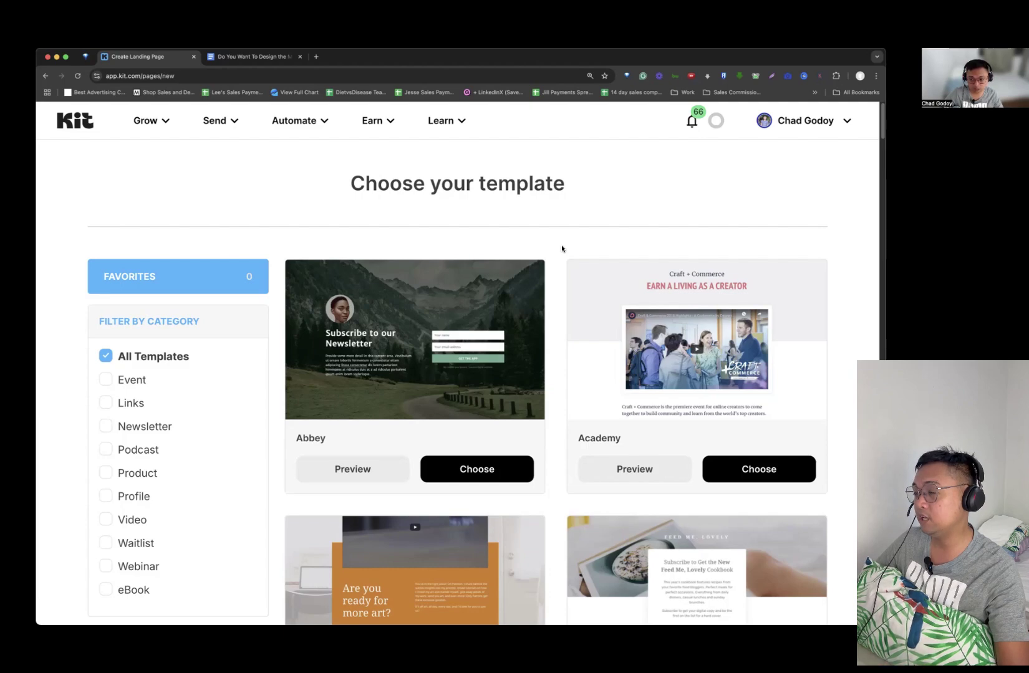
# - Enlarge the page view and browse the available landing page templates, from Abbey and Academy to Belmont and Biltmore
pyautogui.scroll(-2, 562, 248)
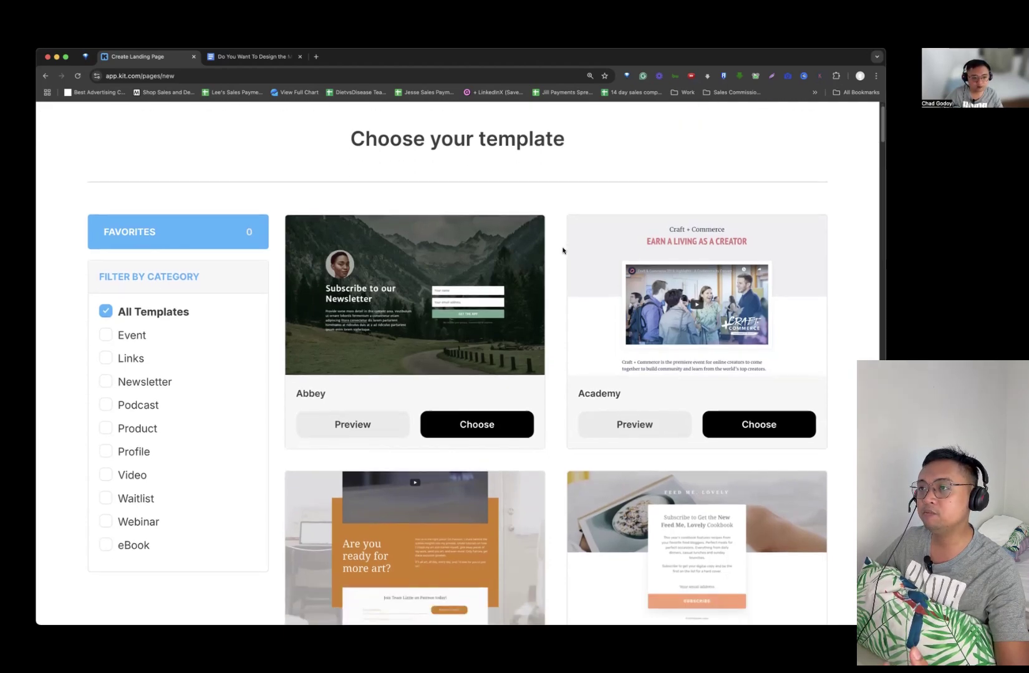
pyautogui.scroll(2, 564, 248)
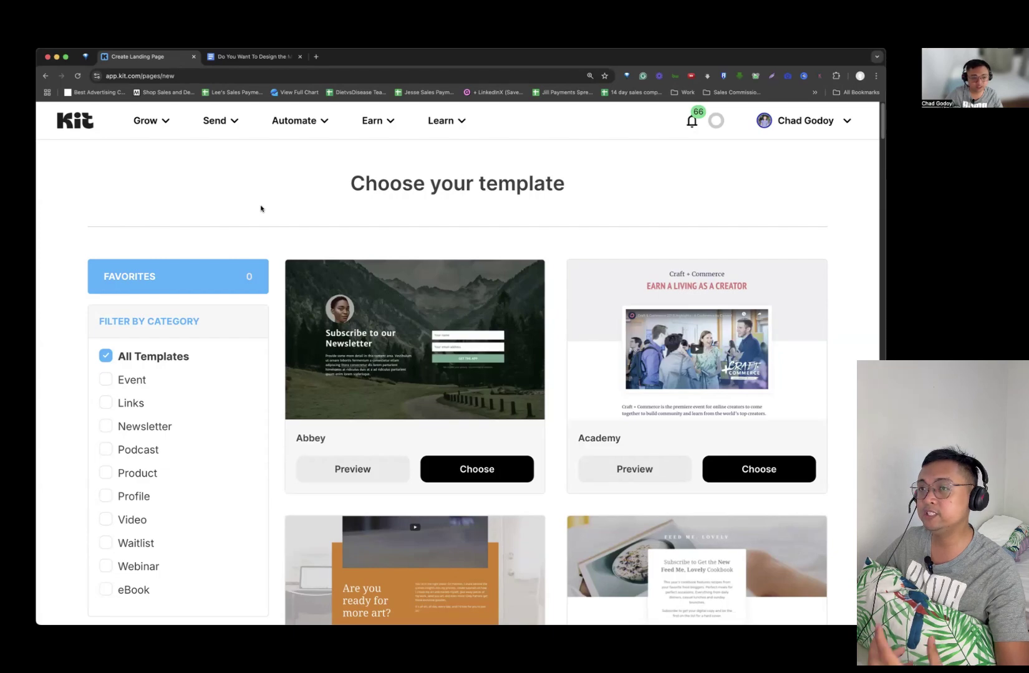
pyautogui.click(151, 123)
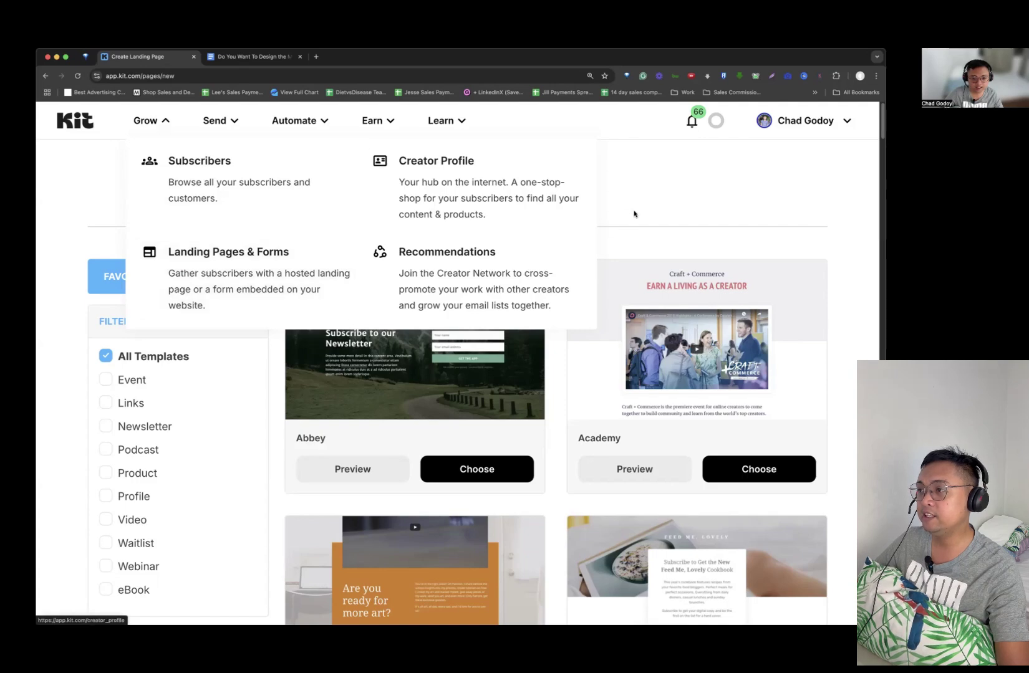
pyautogui.press('super+equal')
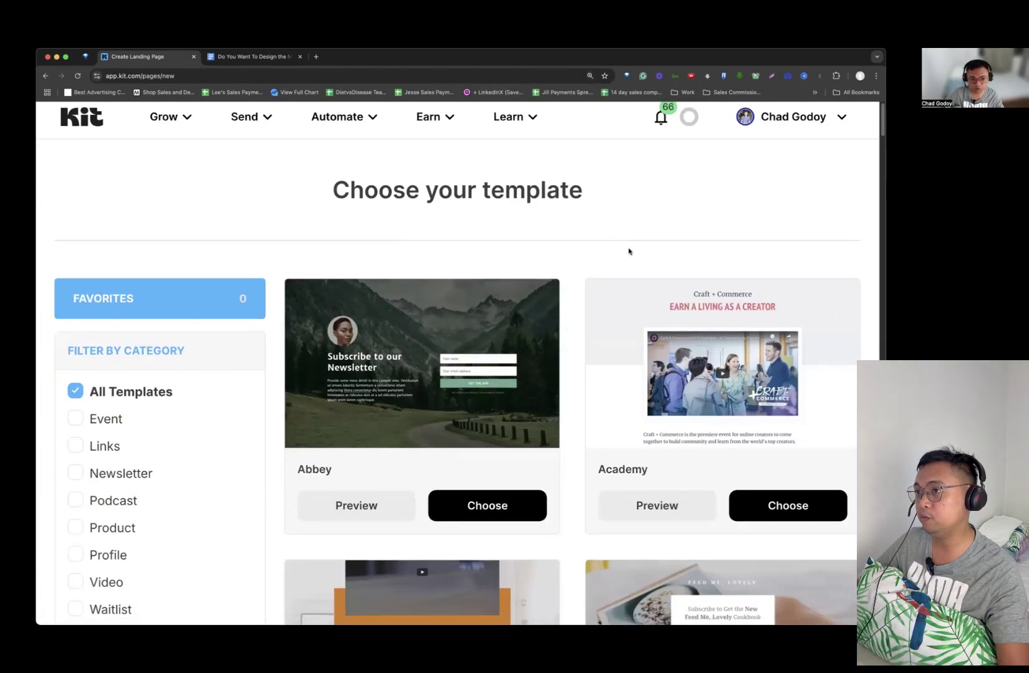
pyautogui.scroll(-3, 626, 269)
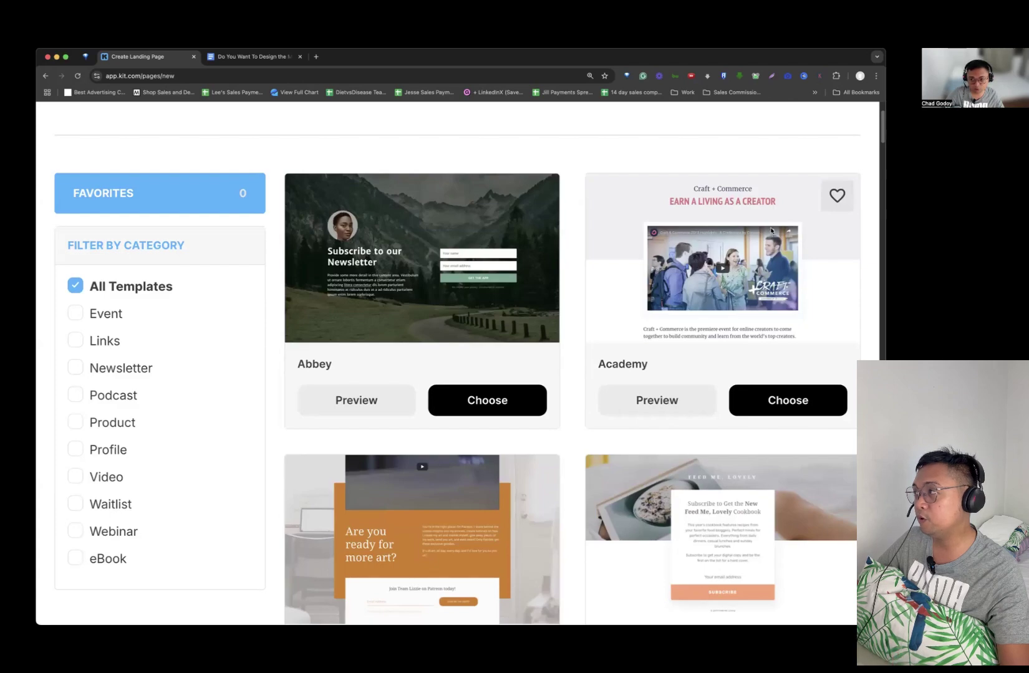
pyautogui.scroll(-2, 771, 231)
pyautogui.scroll(-6, 577, 252)
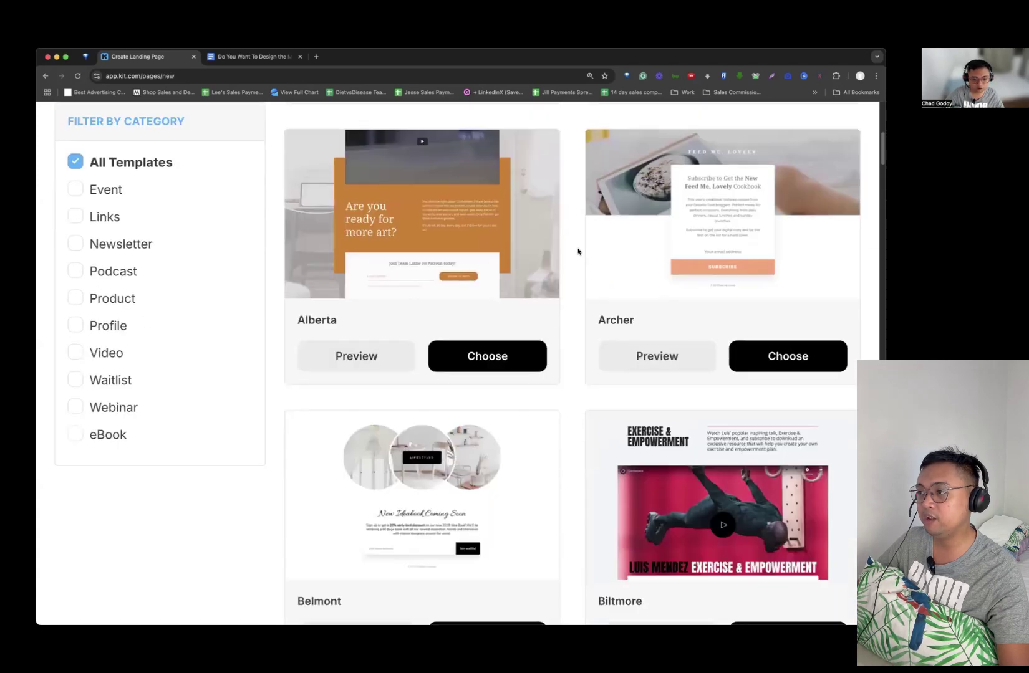
pyautogui.scroll(6, 577, 252)
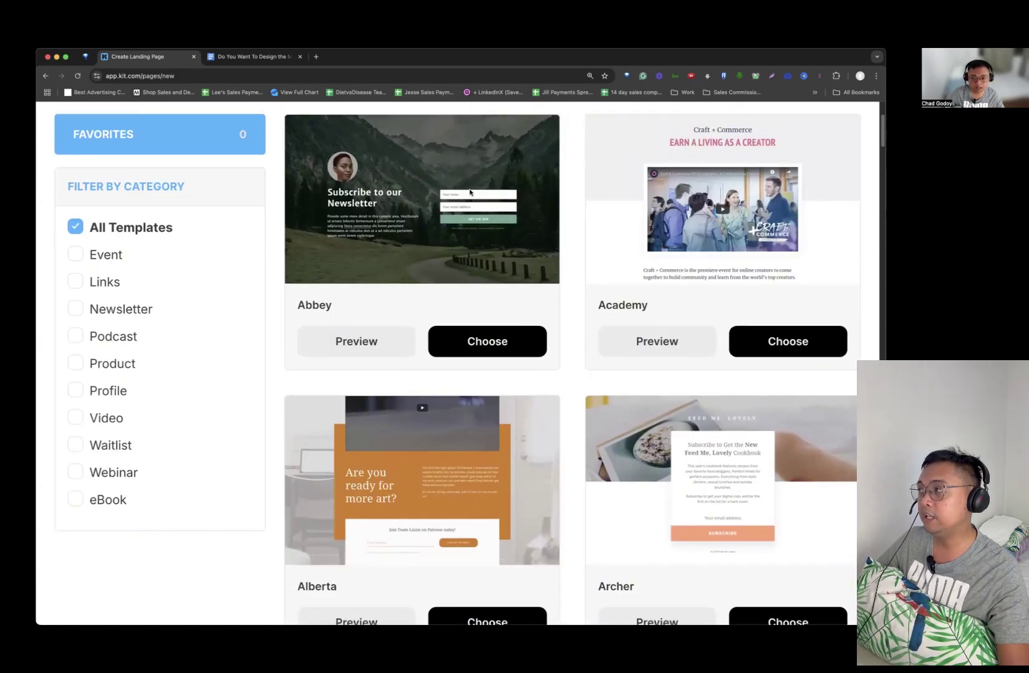
# - Filter the landing page templates to the eBook category and browse the first matching designs
pyautogui.scroll(1, 121, 253)
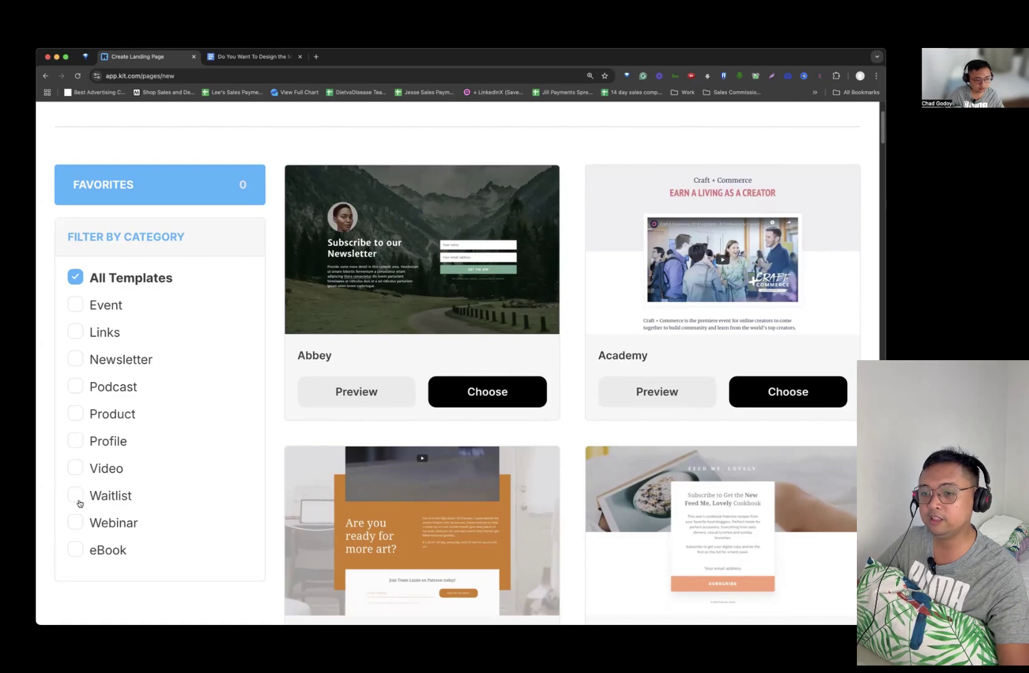
pyautogui.scroll(-2, 138, 413)
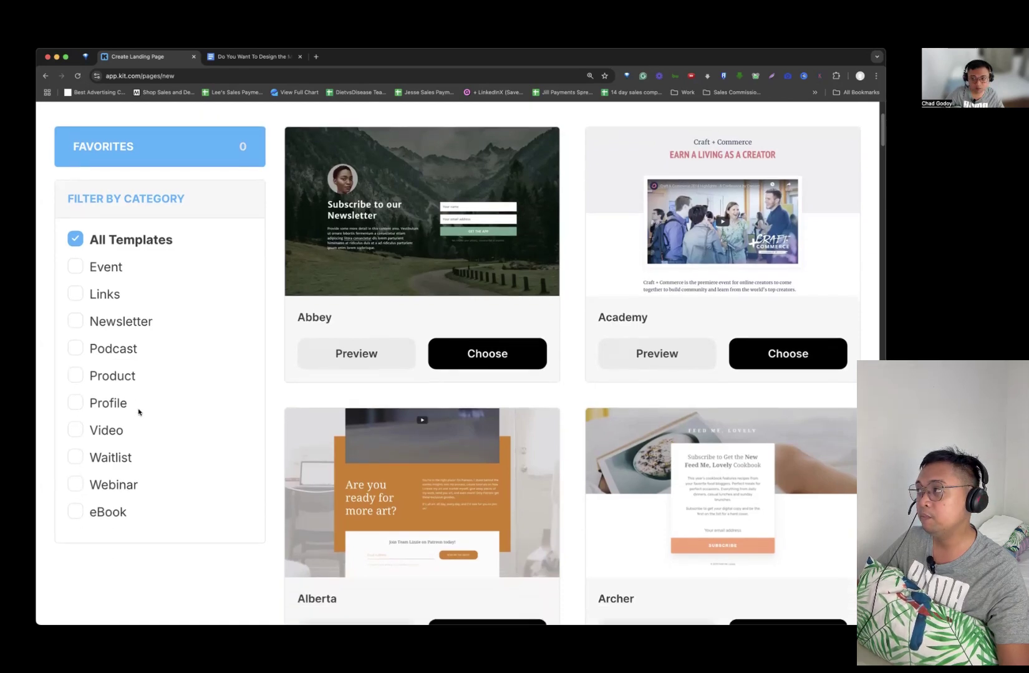
pyautogui.click(76, 493)
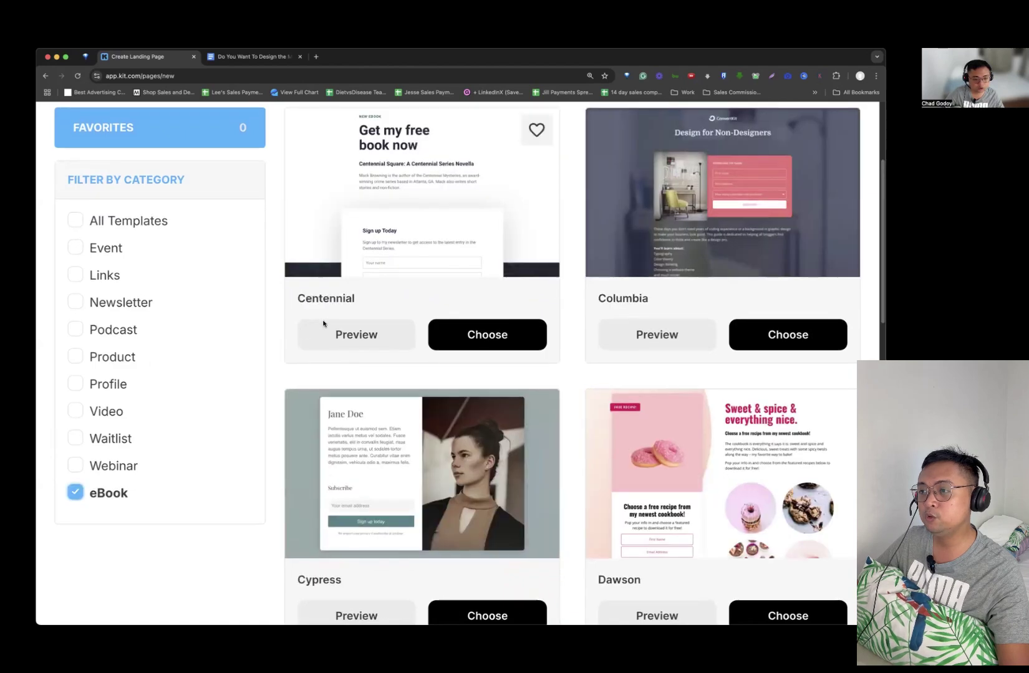
pyautogui.scroll(-5, 412, 350)
# - Switch to the Google Docs draft and review its headline, download subtext, form fields, Download button and e-book cover image
pyautogui.hotkey('ctrl', 'Tab')
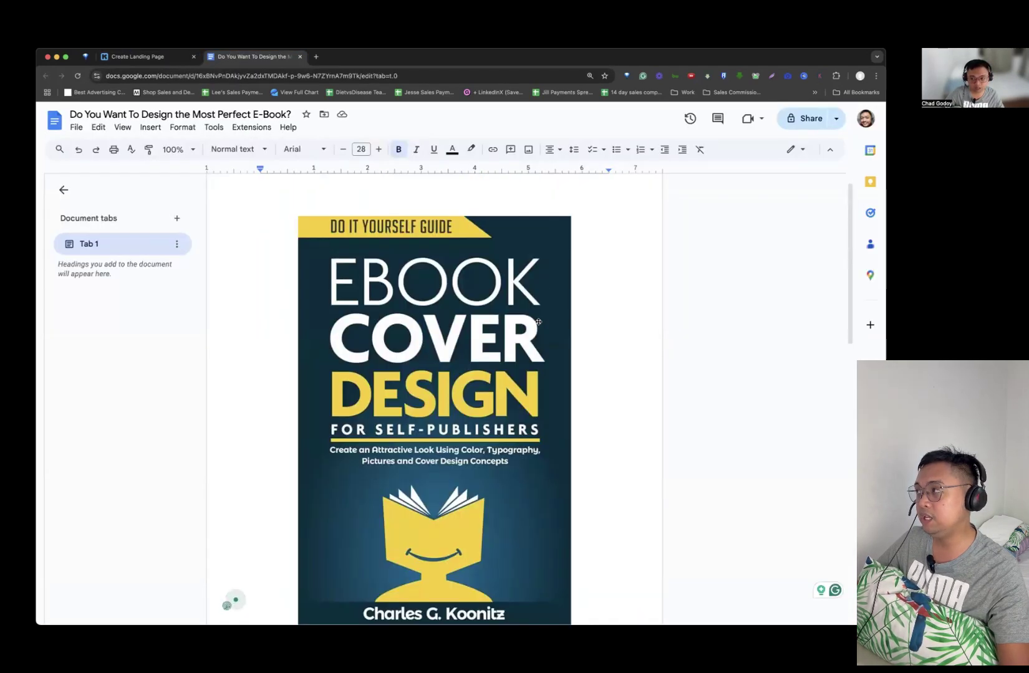
pyautogui.scroll(-4, 538, 321)
pyautogui.scroll(-5, 538, 322)
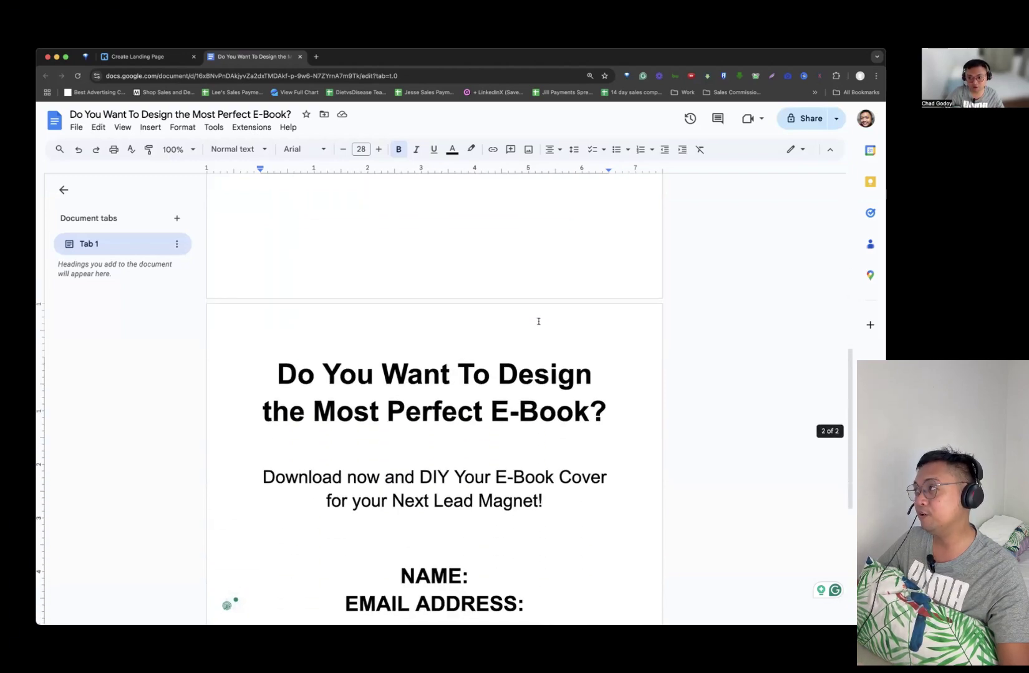
pyautogui.scroll(-2, 529, 320)
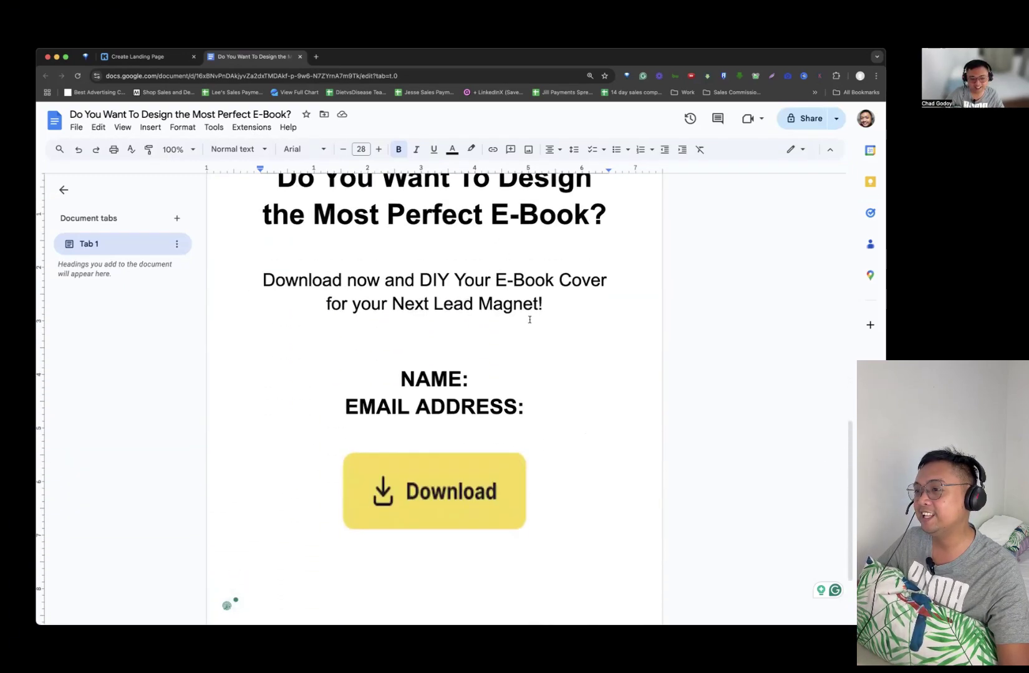
pyautogui.scroll(6, 529, 319)
pyautogui.scroll(4, 530, 320)
pyautogui.click(465, 289)
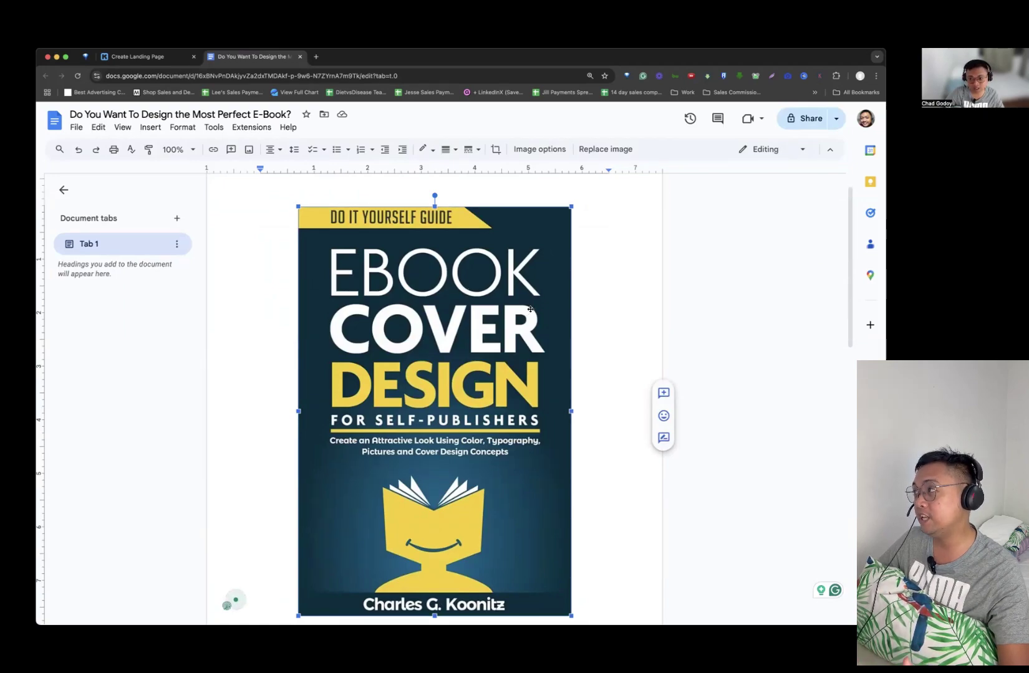
pyautogui.scroll(-1, 533, 310)
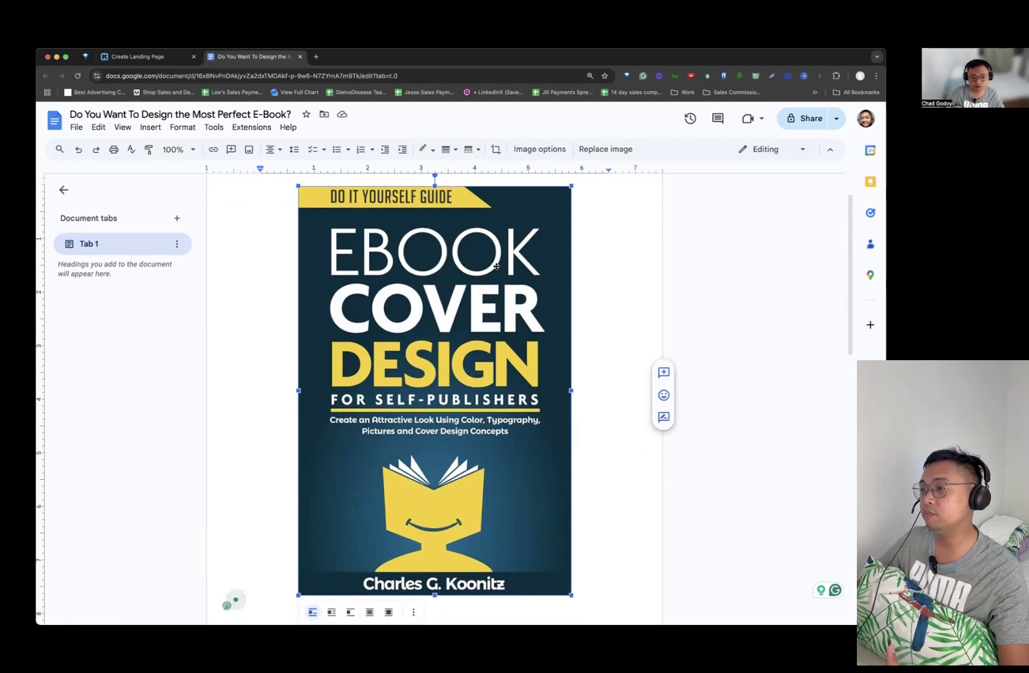
pyautogui.scroll(-1, 484, 298)
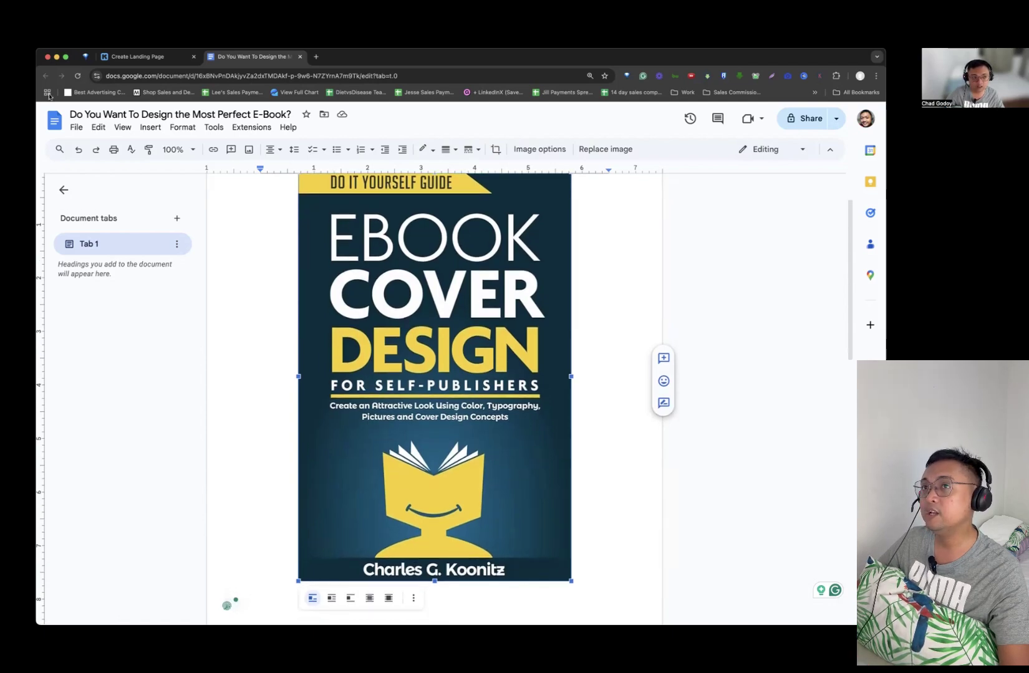
# - Return to Kit and choose the Parnell template from the eBook templates for the landing page
pyautogui.click(107, 62)
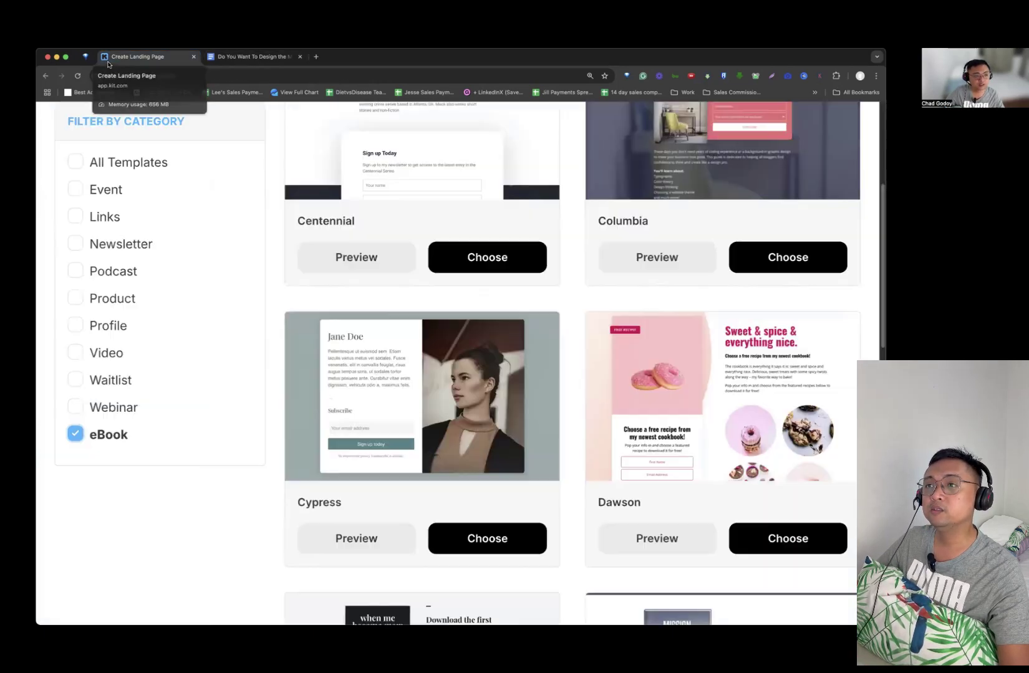
pyautogui.scroll(-5, 508, 324)
pyautogui.scroll(-6, 507, 320)
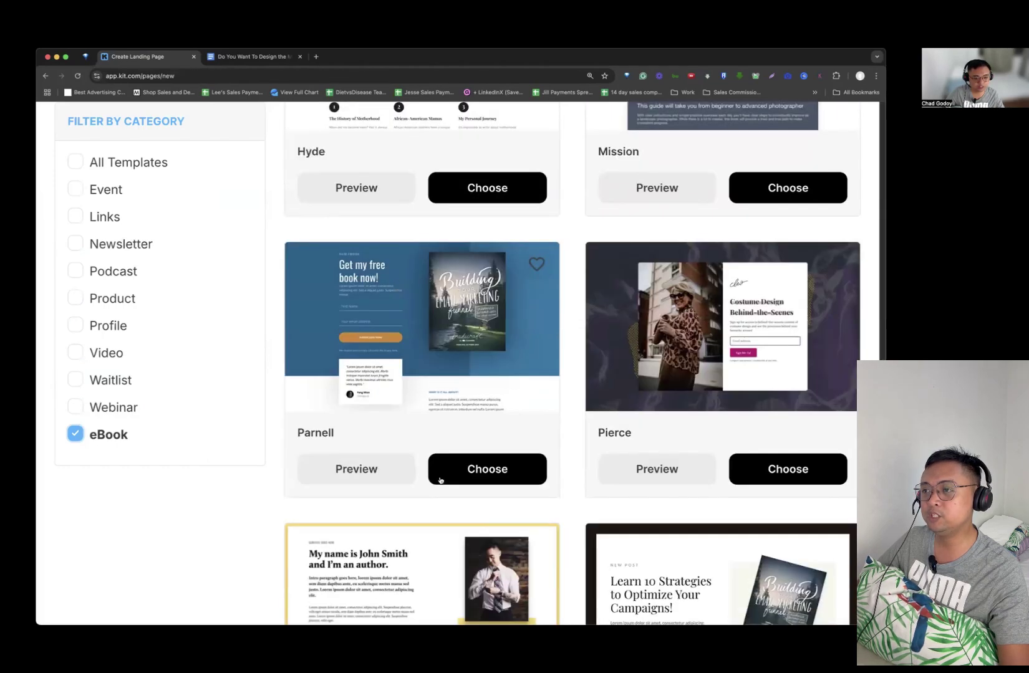
pyautogui.doubleClick(316, 433)
pyautogui.click(467, 424)
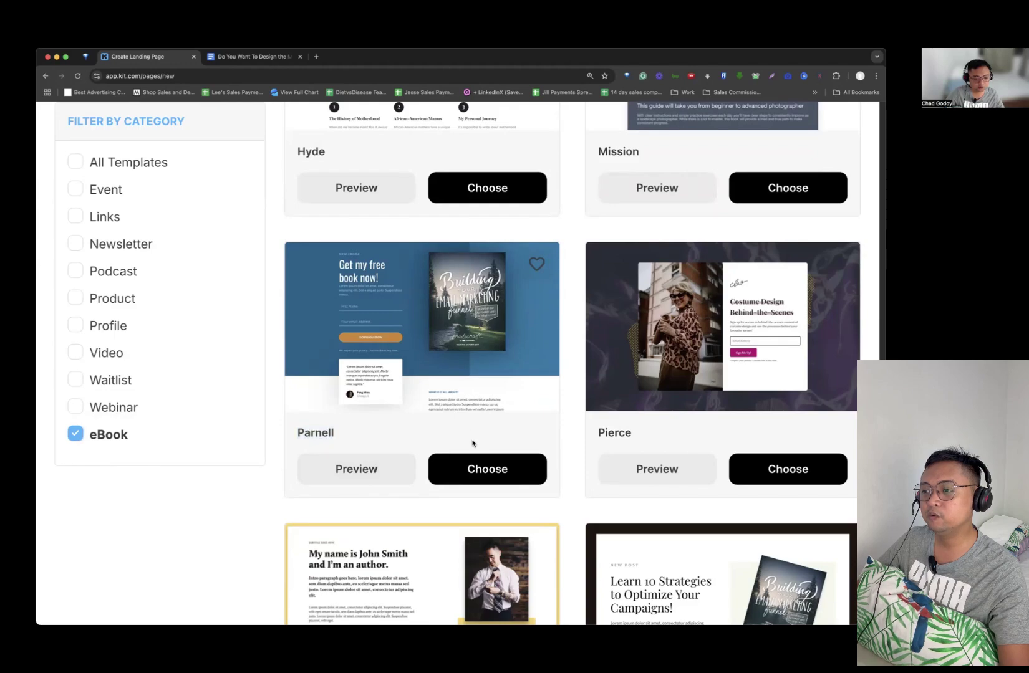
pyautogui.click(480, 478)
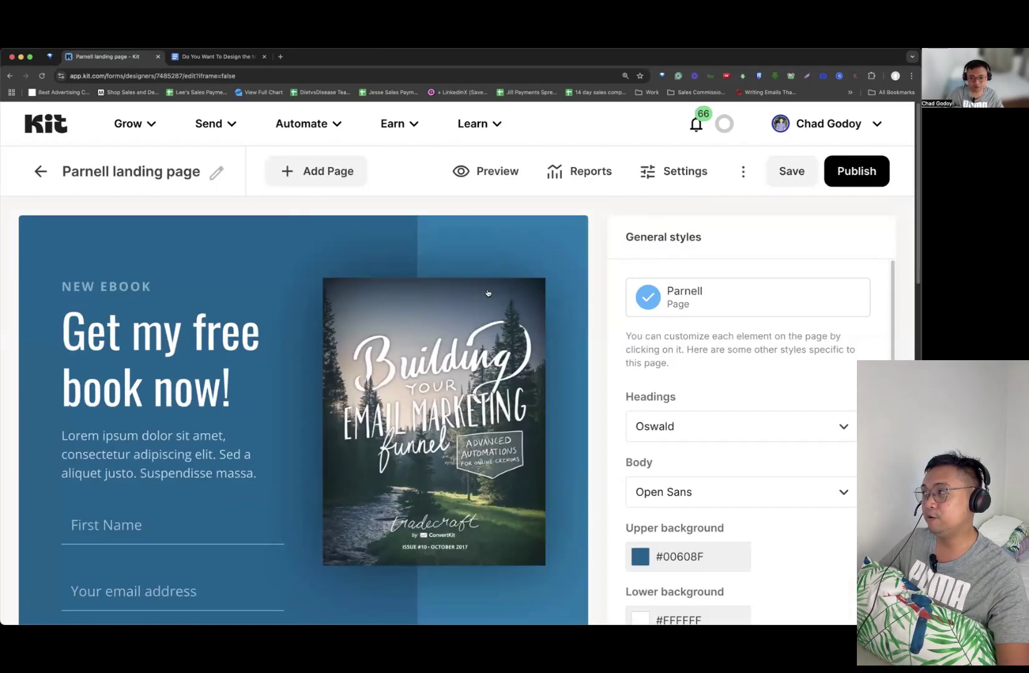
# - Examine the Parnell page layout from the headline, form and book image down to the testimonial and description sections
pyautogui.scroll(-1, 561, 275)
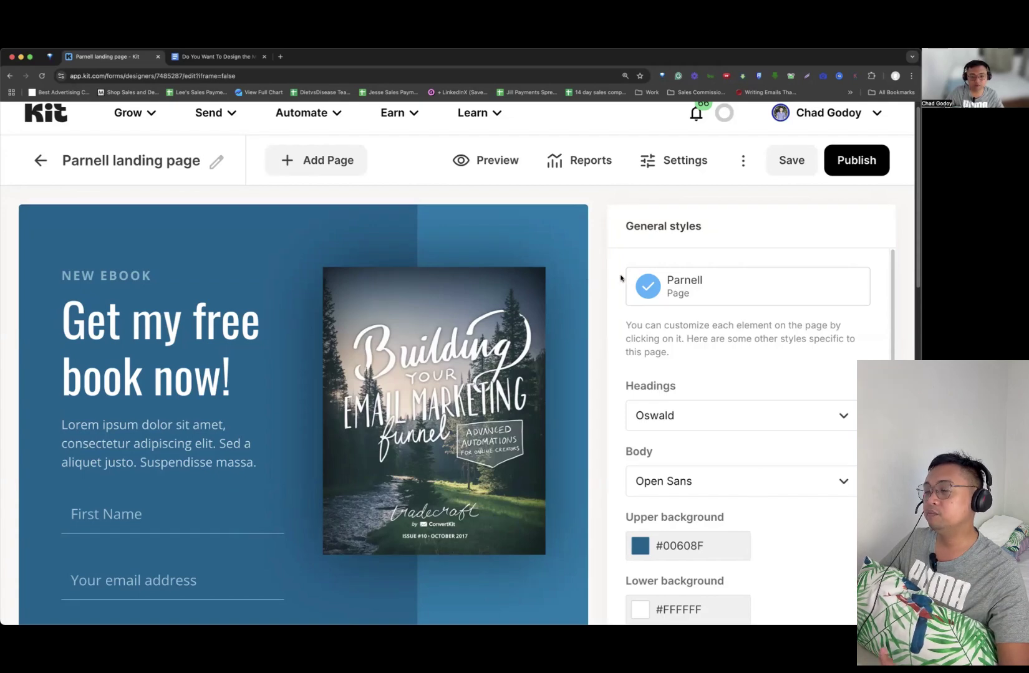
pyautogui.scroll(-3, 432, 284)
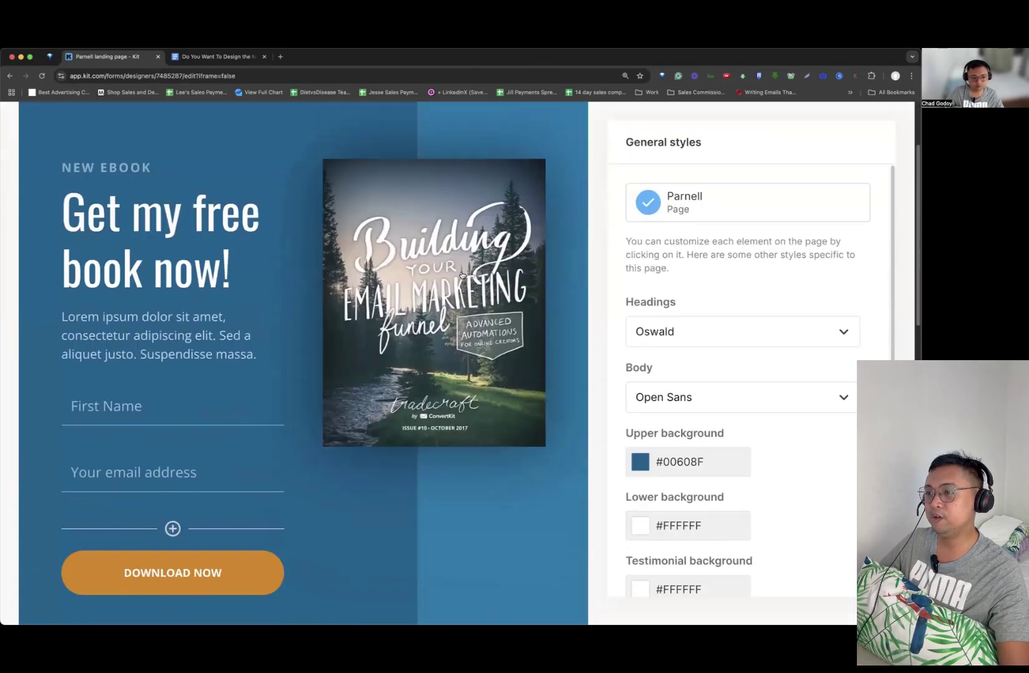
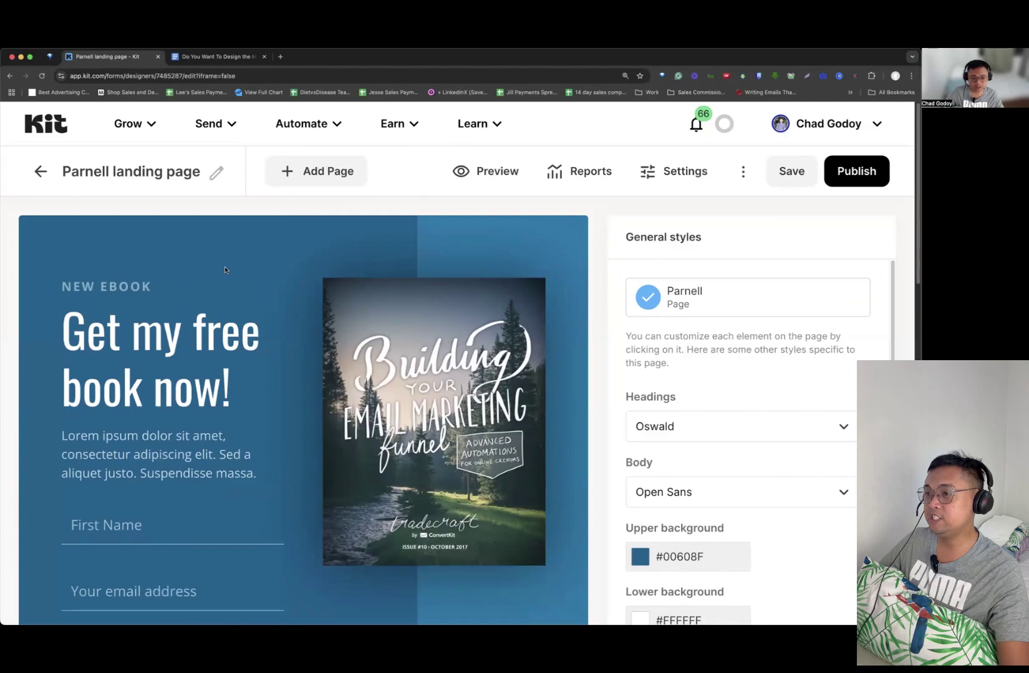
pyautogui.scroll(-3, 312, 268)
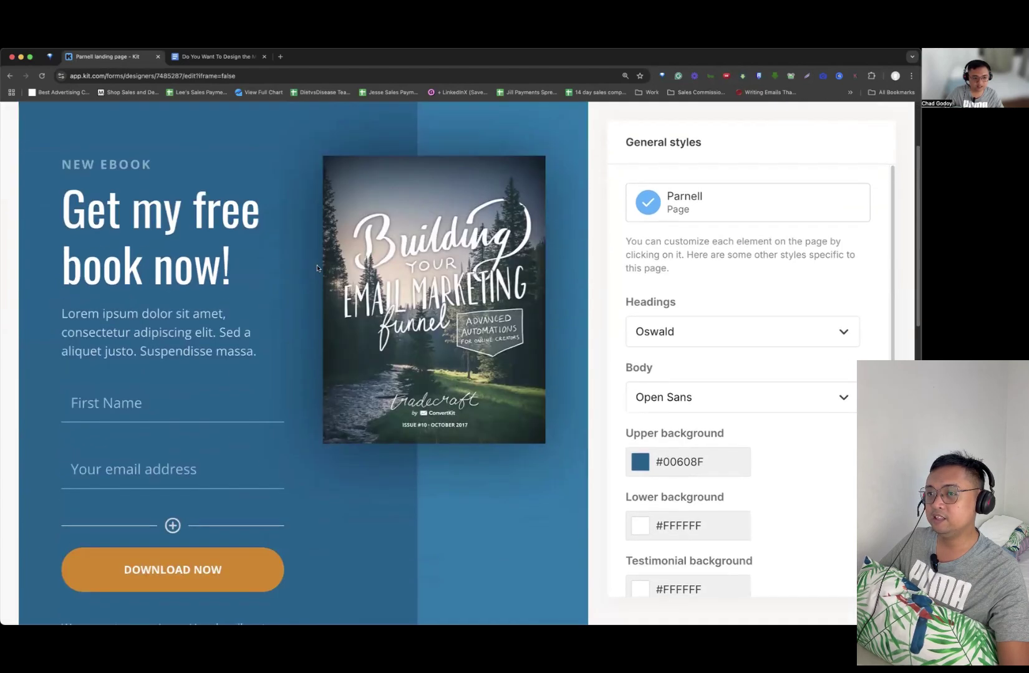
pyautogui.scroll(2, 317, 269)
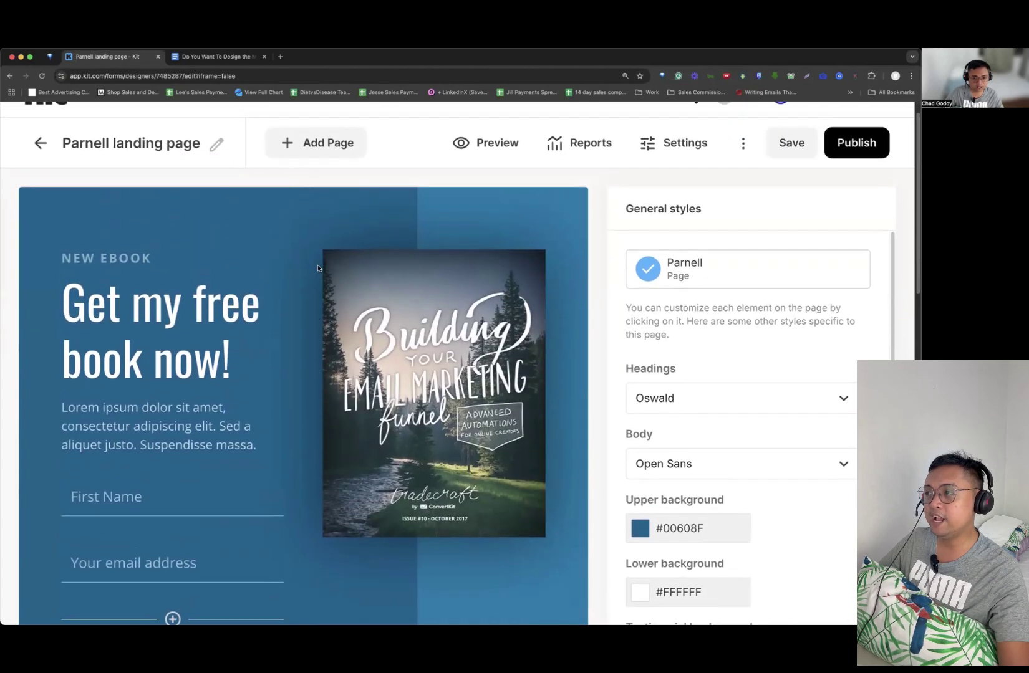
pyautogui.scroll(1, 323, 267)
pyautogui.scroll(-2, 357, 296)
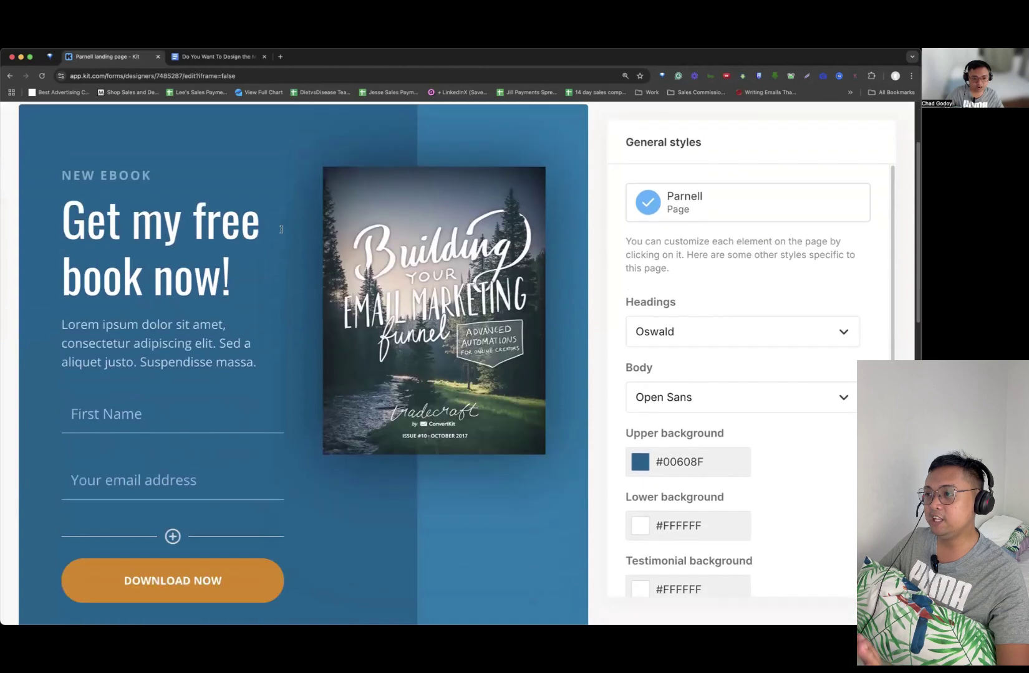
pyautogui.scroll(-9, 349, 293)
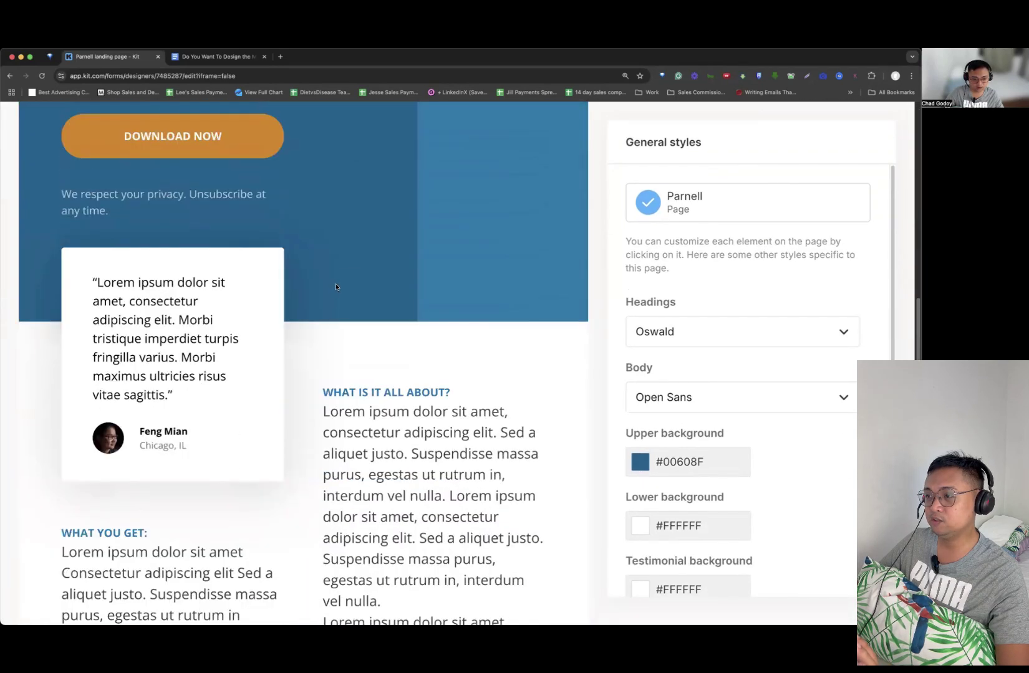
pyautogui.scroll(4, 335, 287)
pyautogui.scroll(4, 335, 286)
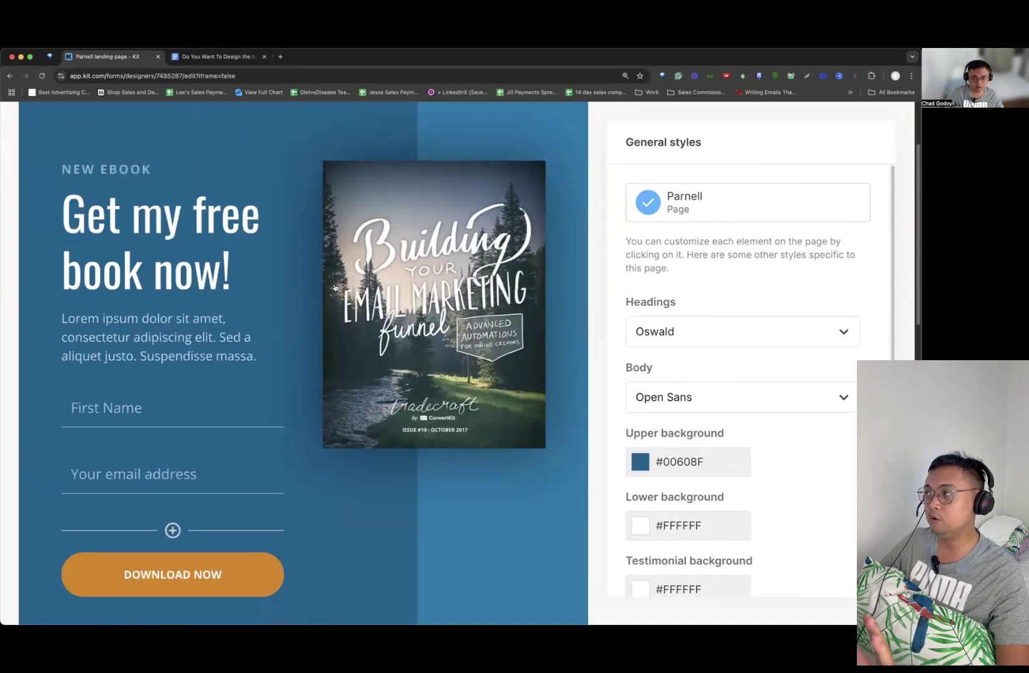
pyautogui.scroll(1, 345, 293)
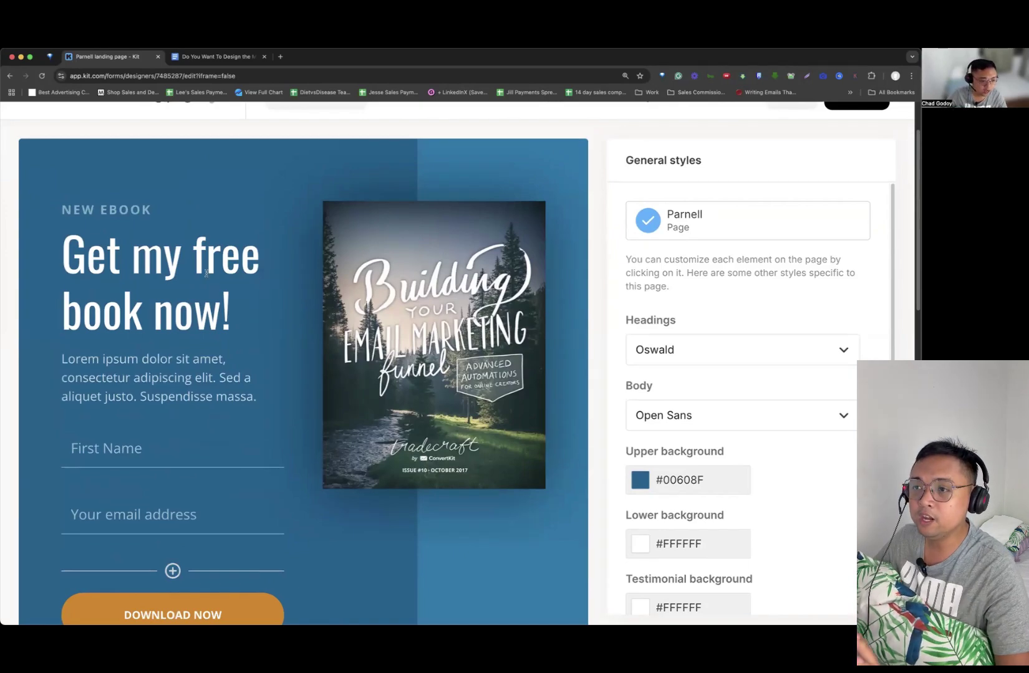
# - Inspect the template's headline and book image settings, and compare the image with the e-book cover in the Google Docs draft
pyautogui.tripleClick(222, 293)
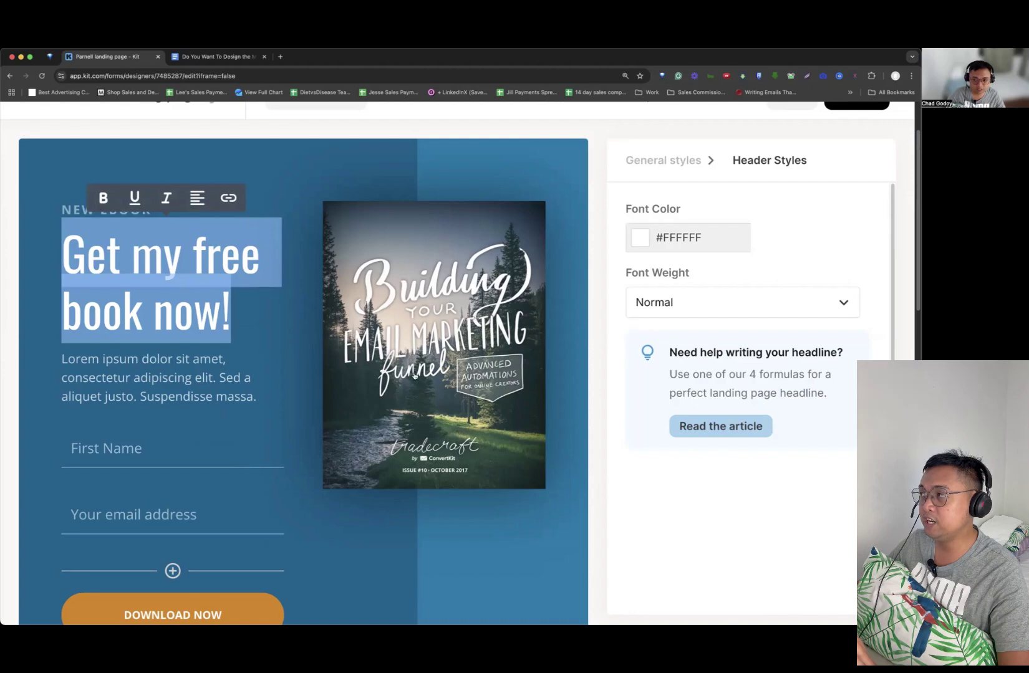
pyautogui.click(421, 260)
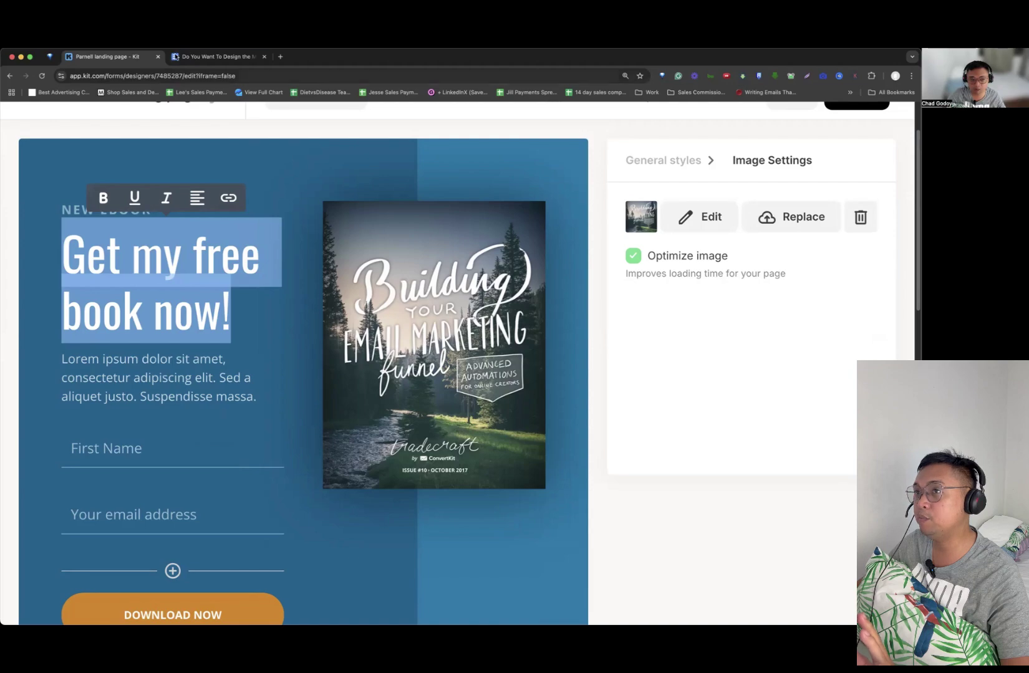
pyautogui.click(176, 57)
pyautogui.scroll(-2, 439, 348)
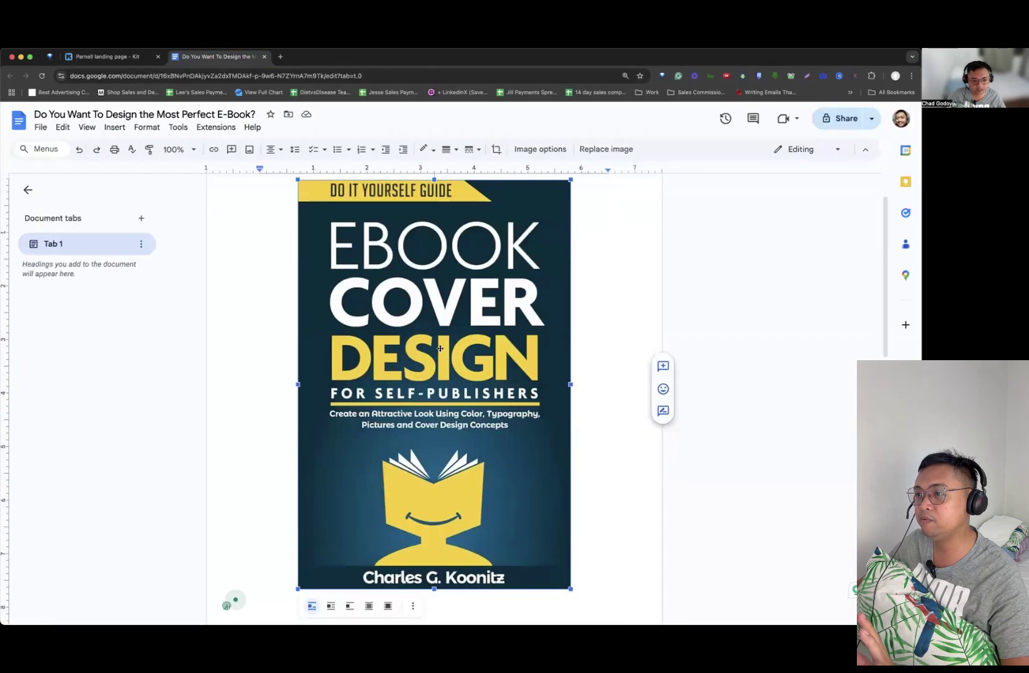
pyautogui.click(114, 58)
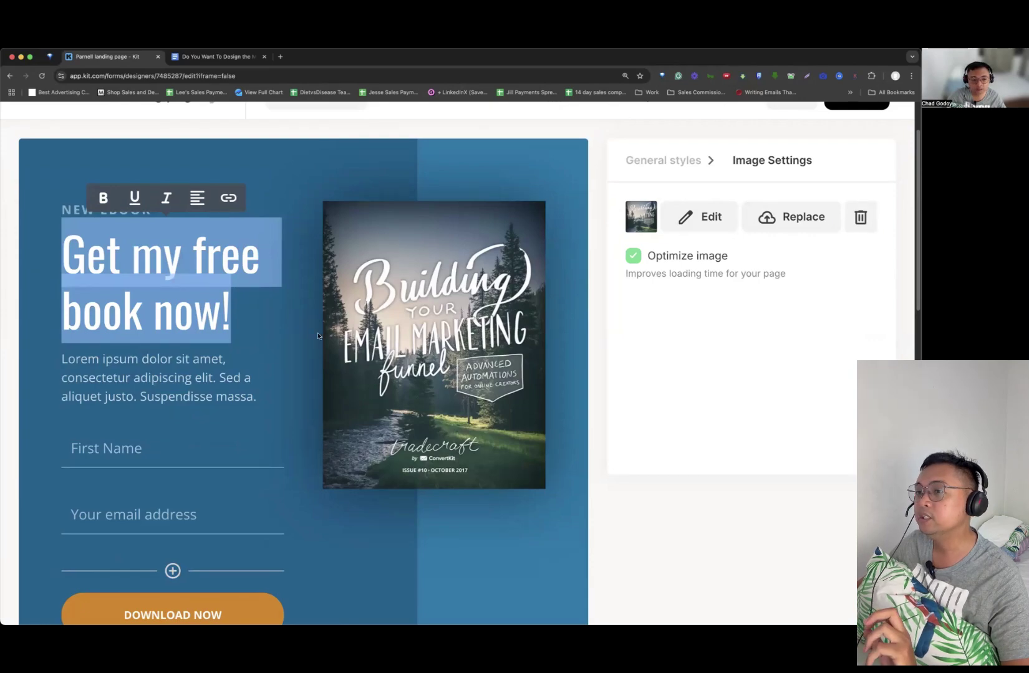
# - Compare the template's description paragraph below the headline with the draft copy in Google Docs, ending back in Kit
pyautogui.click(156, 378)
pyautogui.scroll(-2, 299, 374)
pyautogui.scroll(3, 299, 374)
pyautogui.click(228, 55)
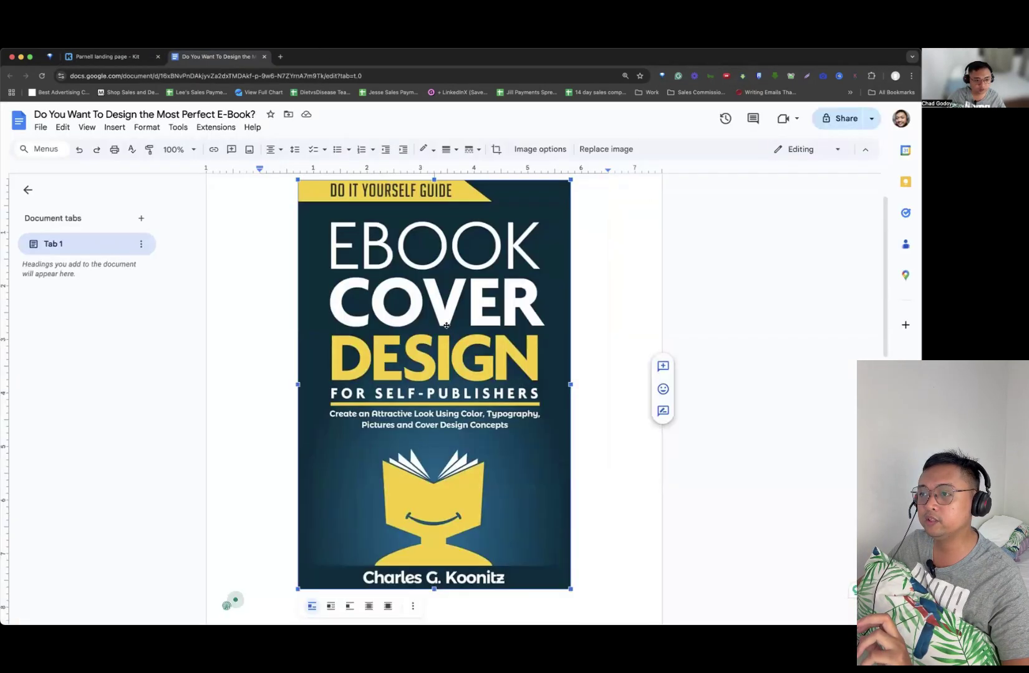
pyautogui.scroll(-10, 296, 306)
pyautogui.press('super+a')
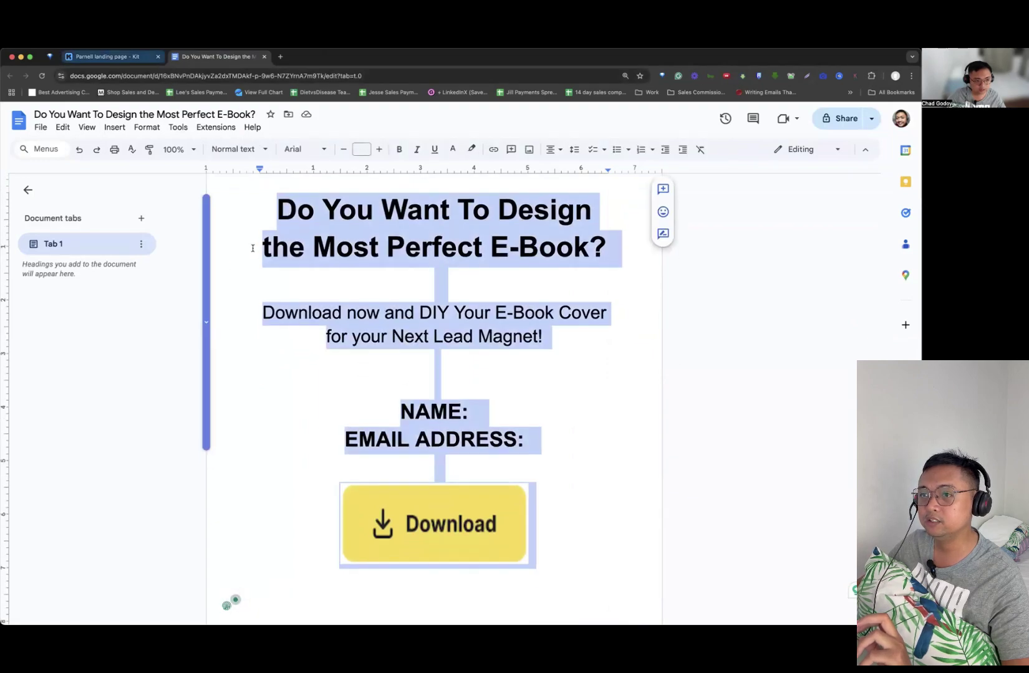
pyautogui.hotkey('ctrl', 'shift', 'Tab')
pyautogui.scroll(-3, 162, 427)
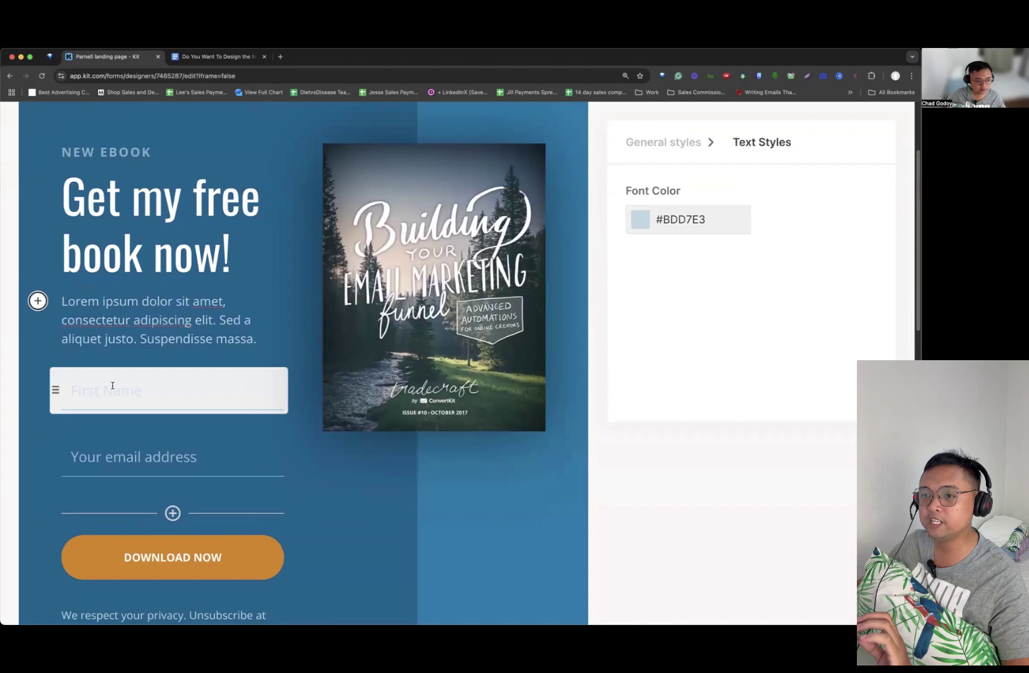
# - Compare the template's First Name and email address fields with those in the Google Docs draft, and check the Download Now button
pyautogui.click(112, 386)
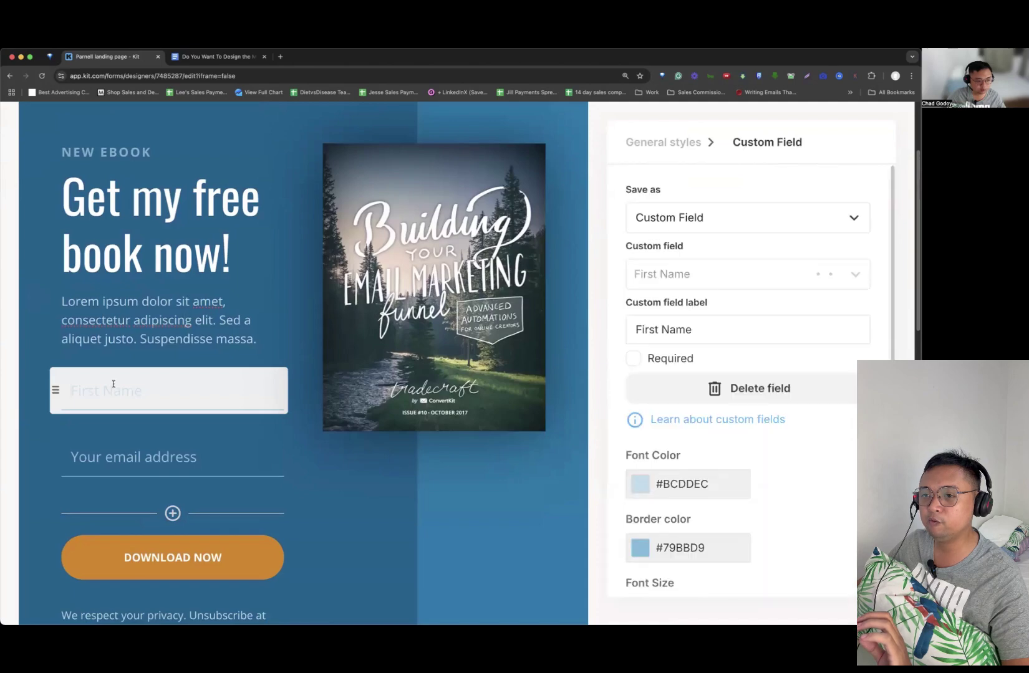
pyautogui.click(119, 446)
pyautogui.click(215, 56)
pyautogui.scroll(-2, 398, 263)
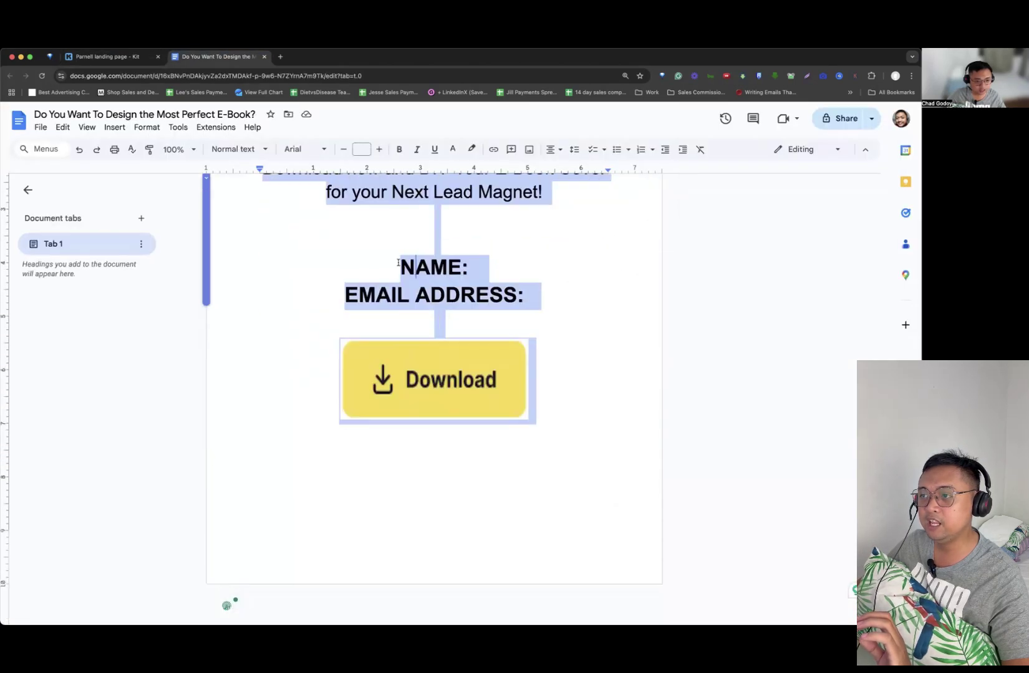
pyautogui.moveTo(397, 262); pyautogui.dragTo(490, 266)
pyautogui.moveTo(358, 294); pyautogui.dragTo(525, 312)
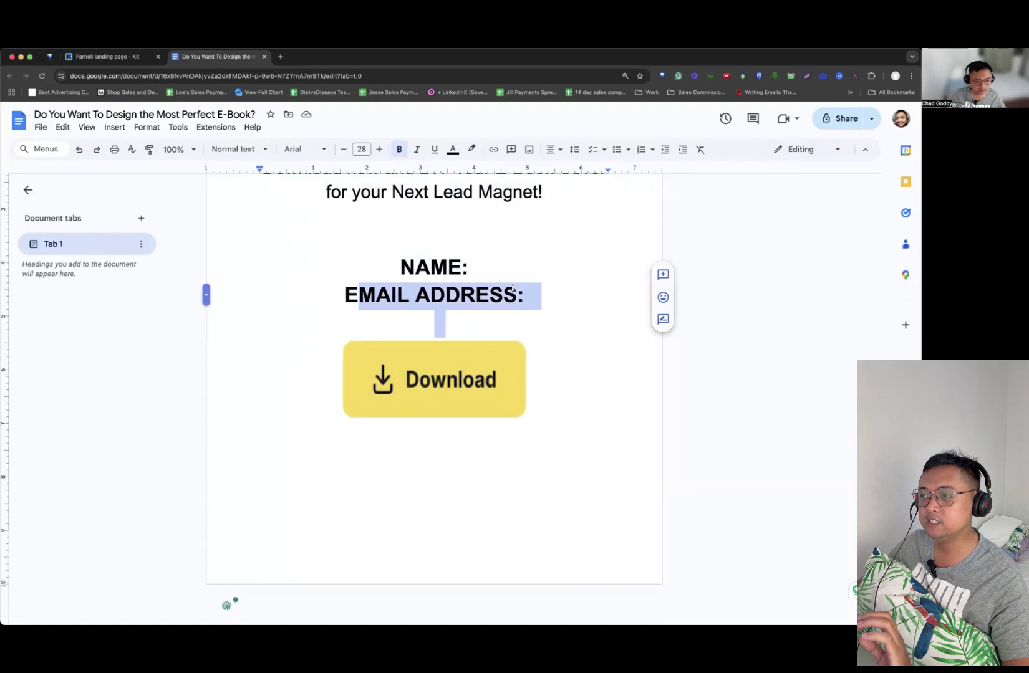
pyautogui.click(517, 293)
pyautogui.click(106, 57)
pyautogui.scroll(-2, 178, 335)
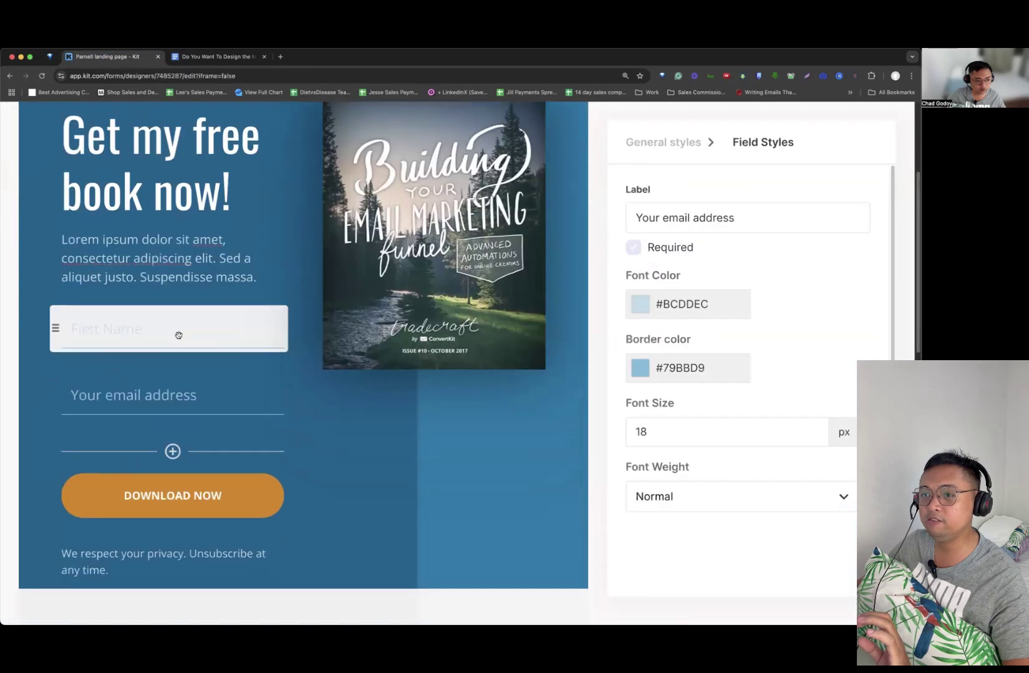
pyautogui.scroll(-1, 178, 335)
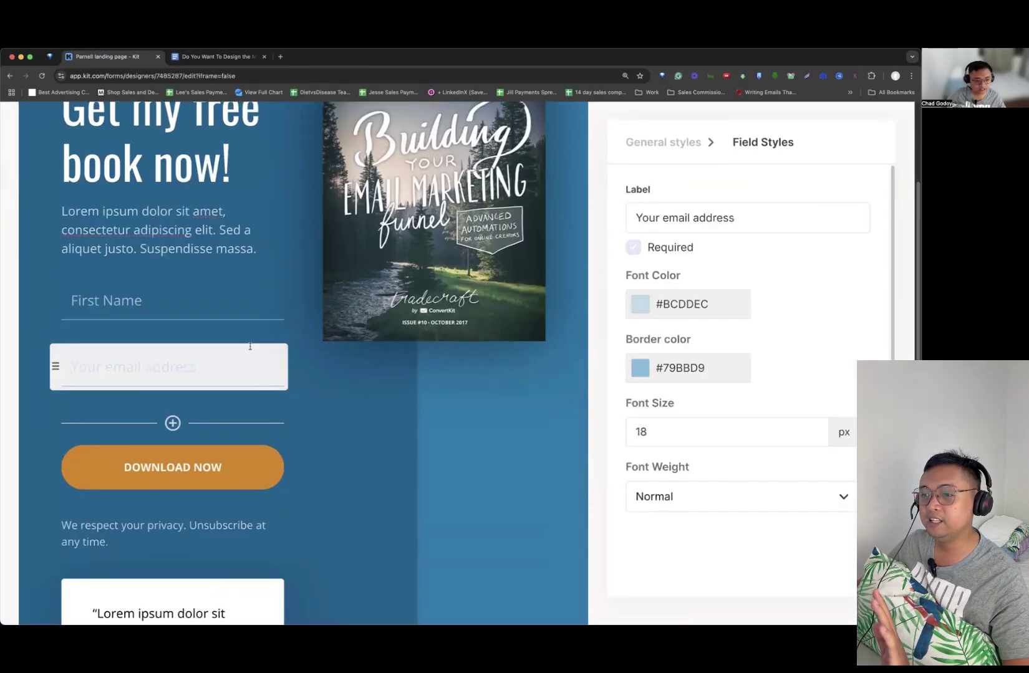
pyautogui.scroll(-3, 250, 346)
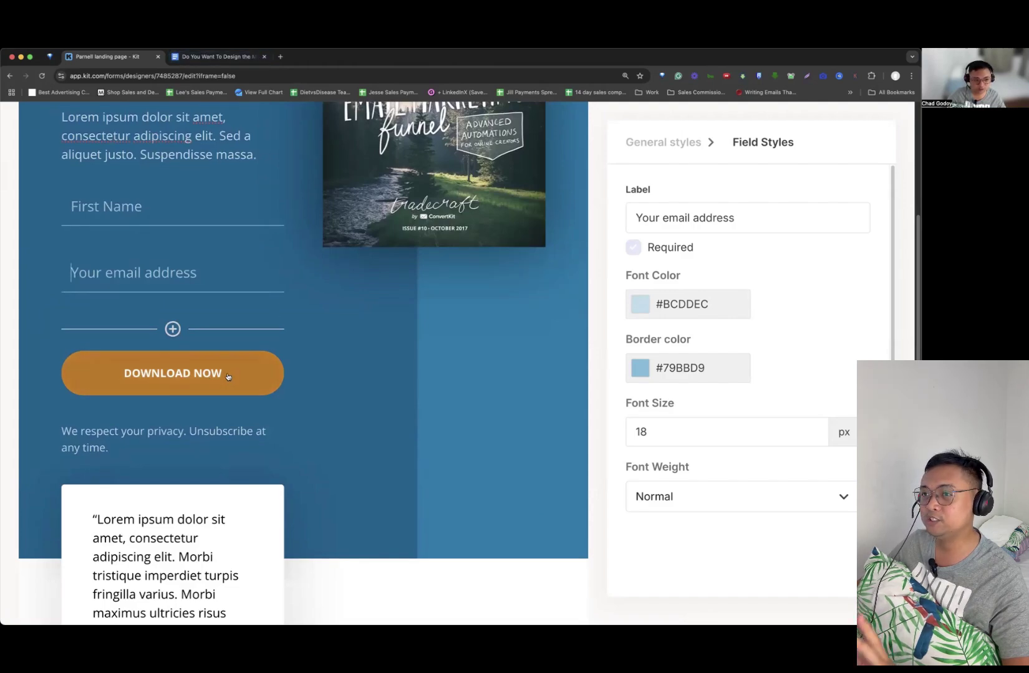
# - Replace the template's book image with the uploaded "Ebook Cover Design for Self-Publishers" cover from the Media Gallery
pyautogui.scroll(4, 230, 374)
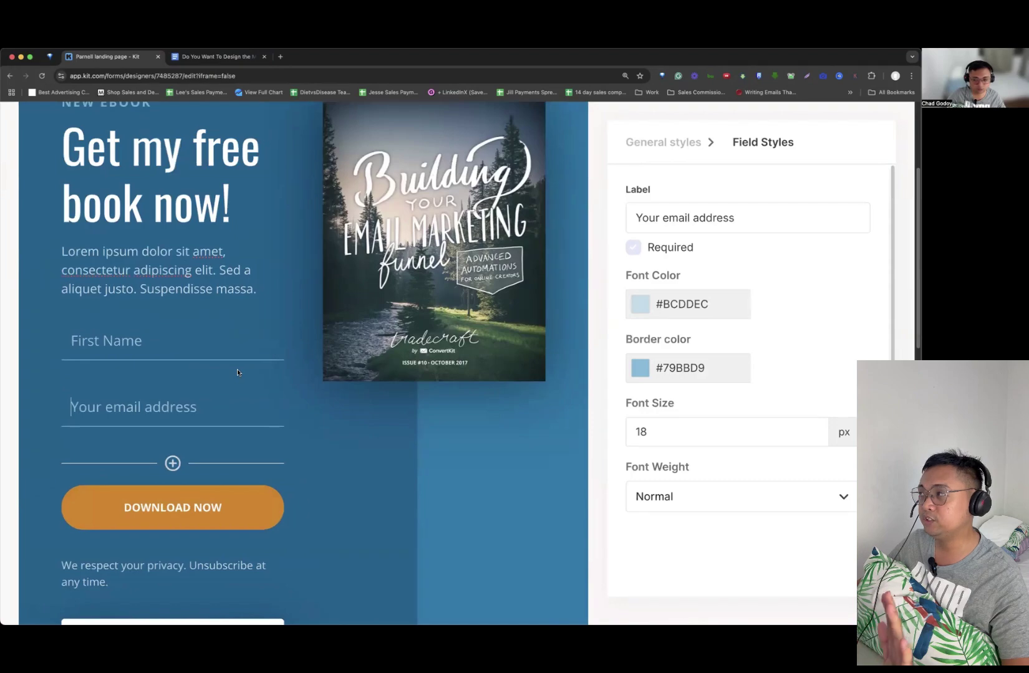
pyautogui.scroll(1, 244, 370)
pyautogui.scroll(3, 246, 368)
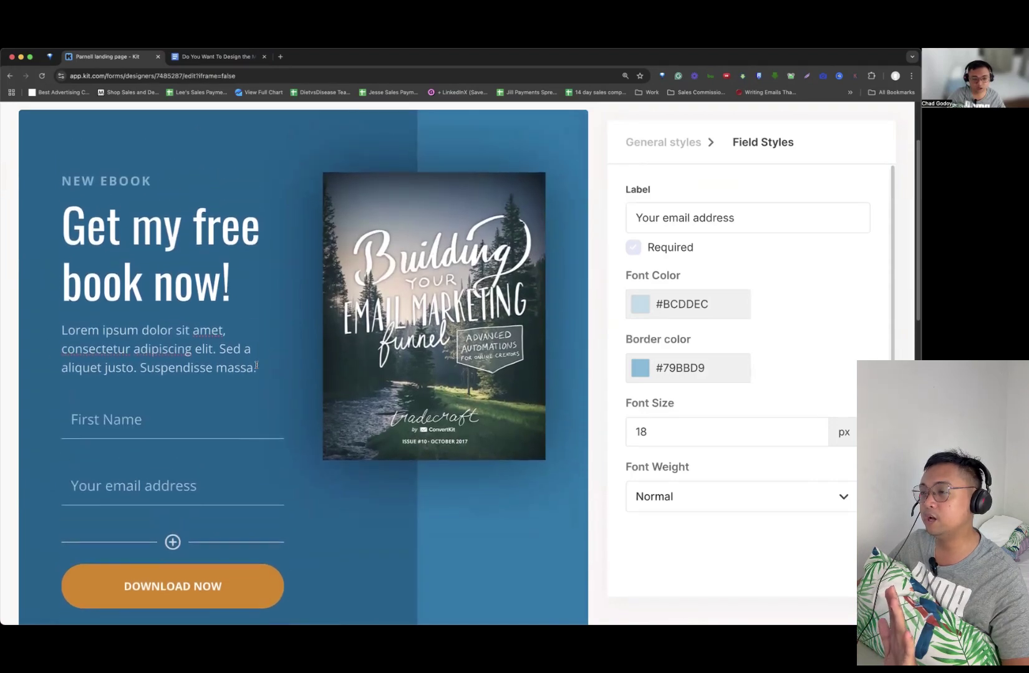
pyautogui.click(483, 288)
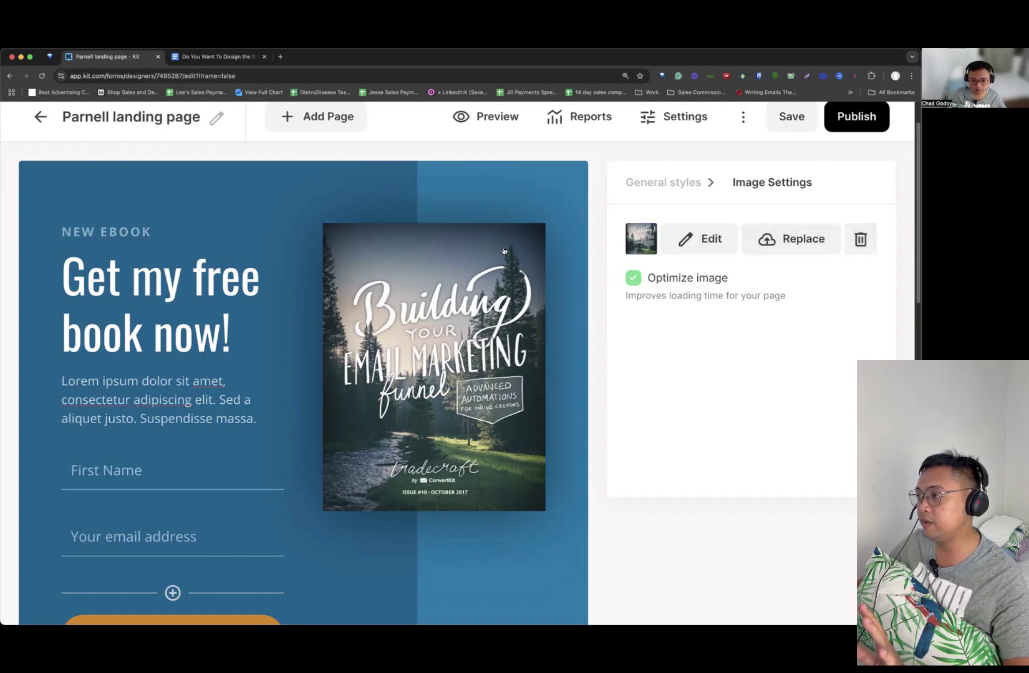
pyautogui.click(778, 243)
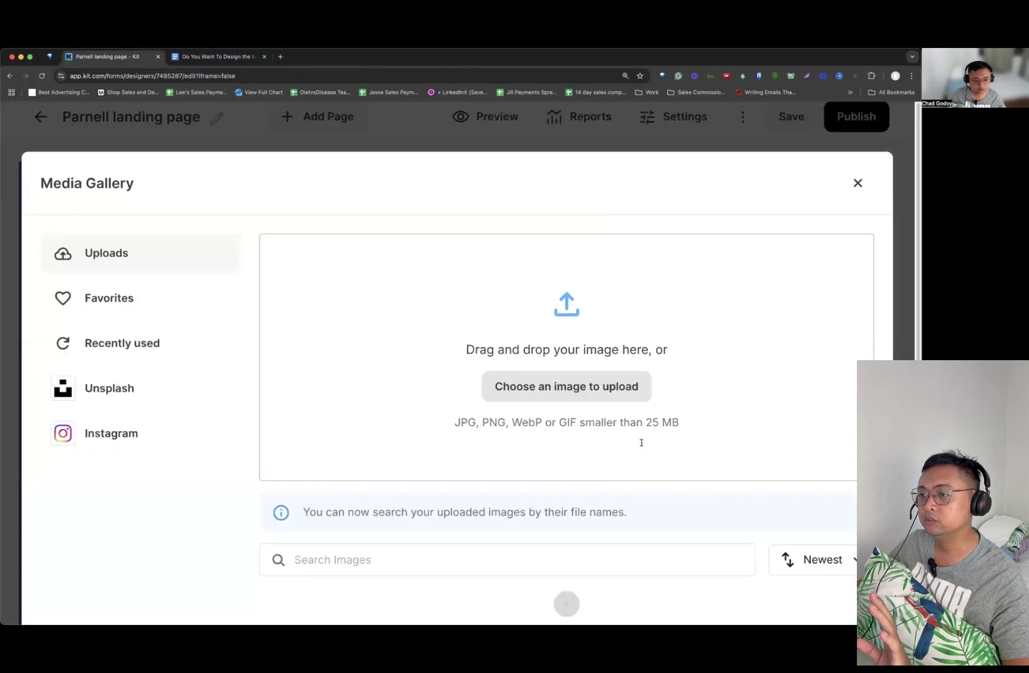
pyautogui.scroll(-1, 642, 447)
pyautogui.scroll(1, 642, 447)
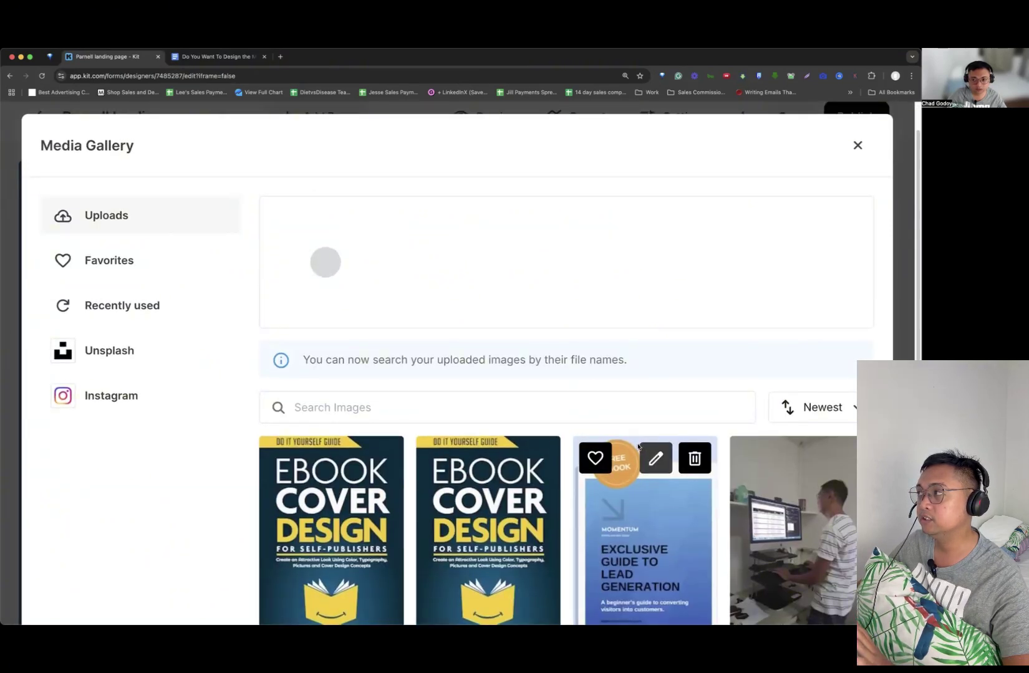
pyautogui.press('Escape')
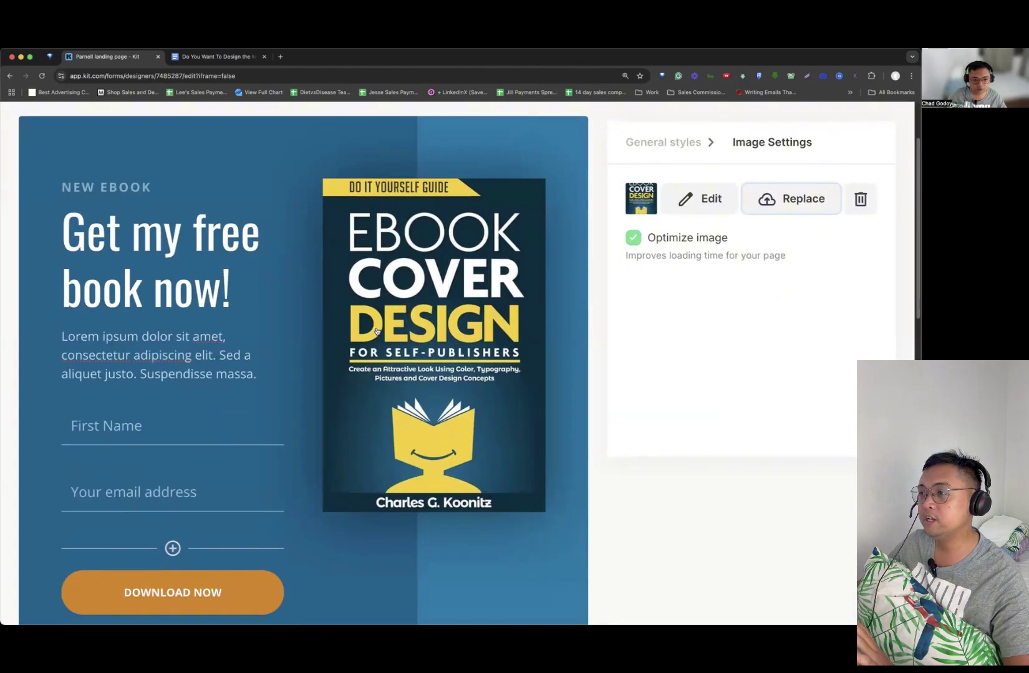
# - Delete the "NEW EBOOK" preheader text above the headline
pyautogui.scroll(-4, 377, 330)
pyautogui.scroll(3, 379, 331)
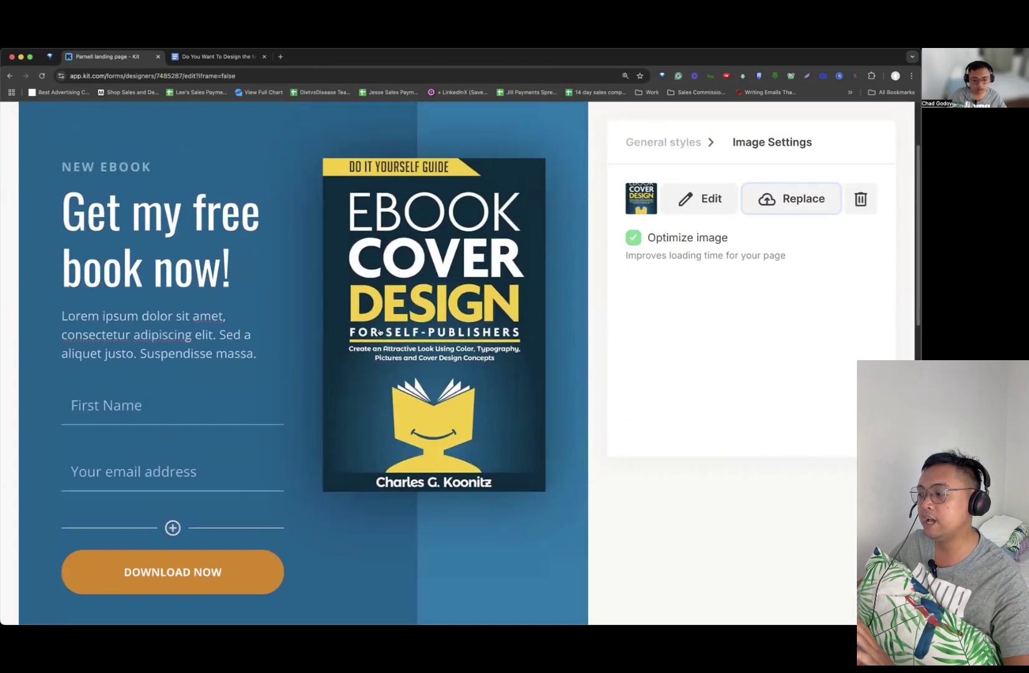
pyautogui.scroll(4, 381, 331)
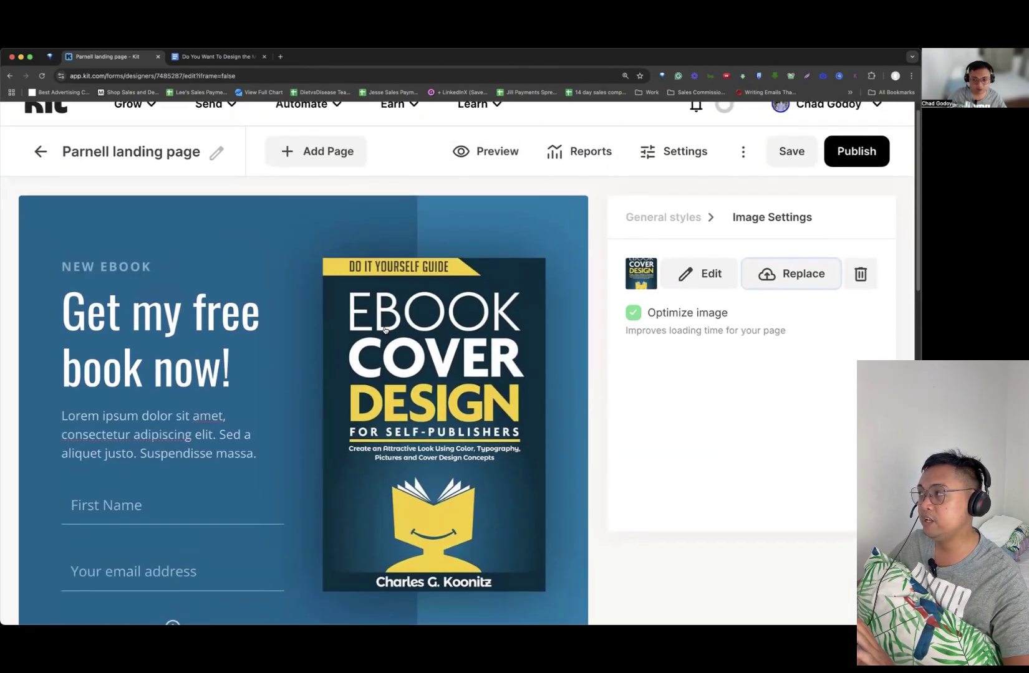
pyautogui.scroll(-1, 381, 330)
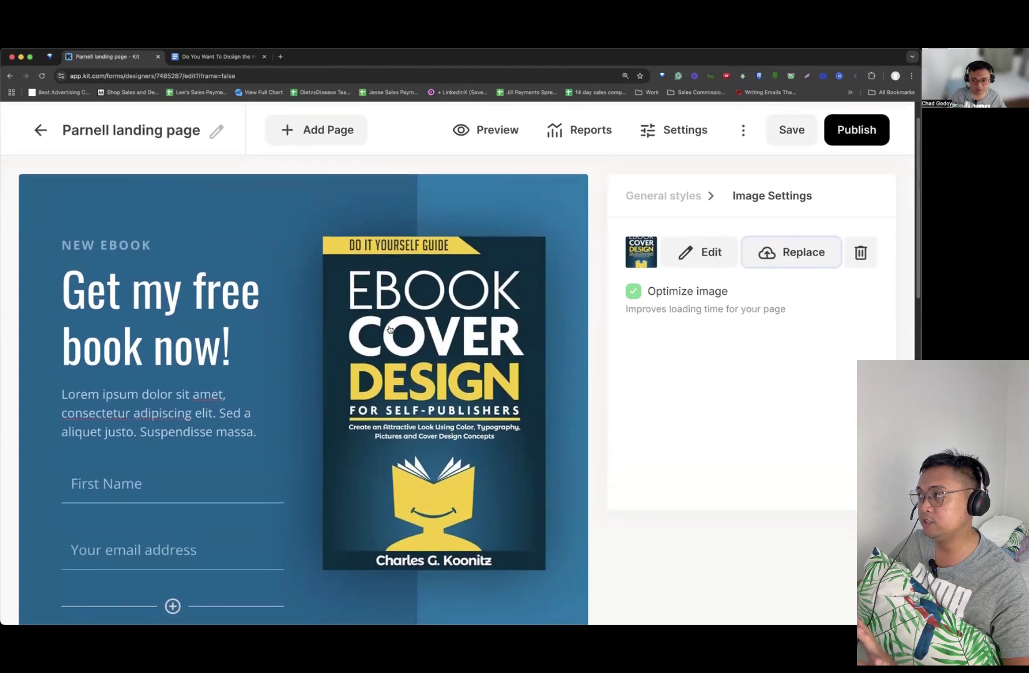
pyautogui.click(134, 239)
pyautogui.tripleClick(135, 239)
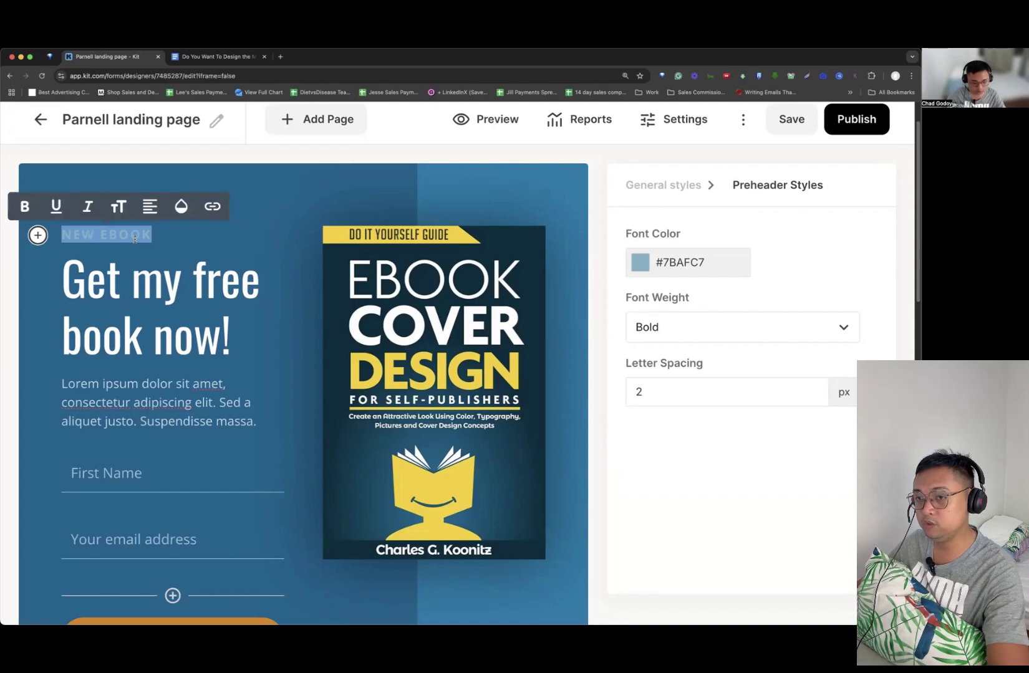
pyautogui.press('BackSpace')
# - Replace the headline with "Do You Want To Design the Most Perfect E-Book?" copied from the Google Docs draft
pyautogui.click(166, 283)
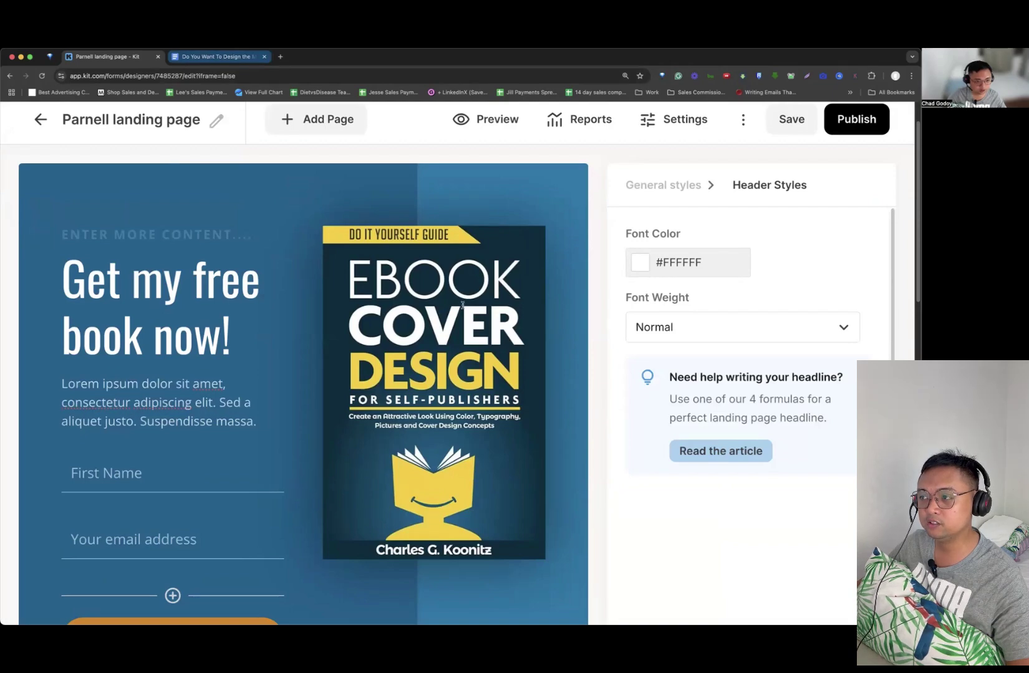
pyautogui.hotkey('ctrl', 'Tab')
pyautogui.tripleClick(572, 324)
pyautogui.press('super+c')
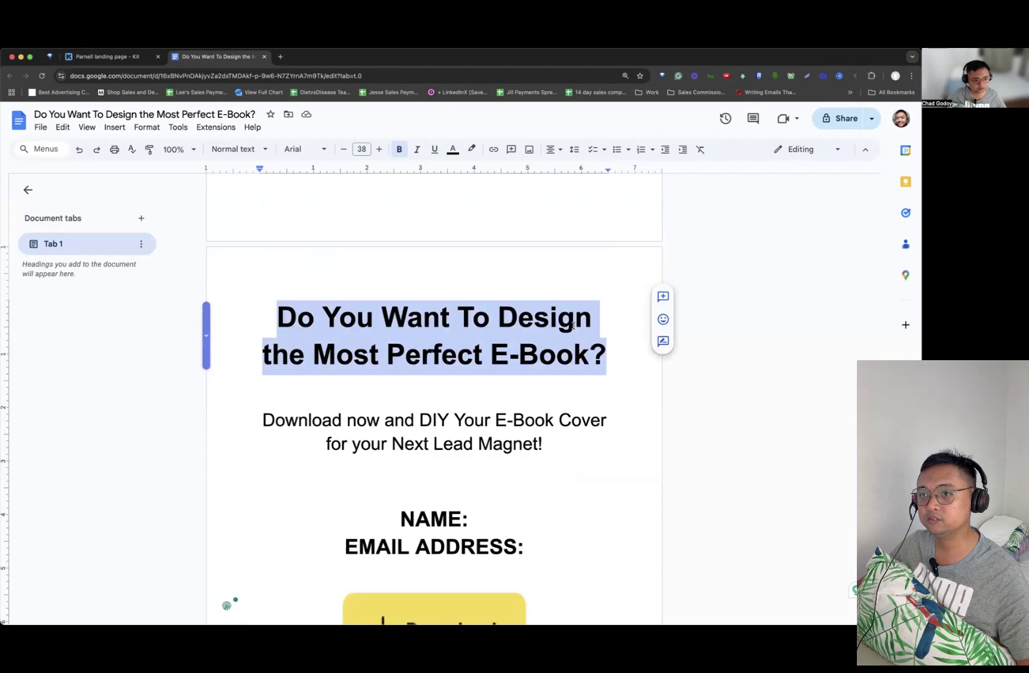
pyautogui.hotkey('ctrl', 'shift', 'Tab')
pyautogui.doubleClick(116, 271)
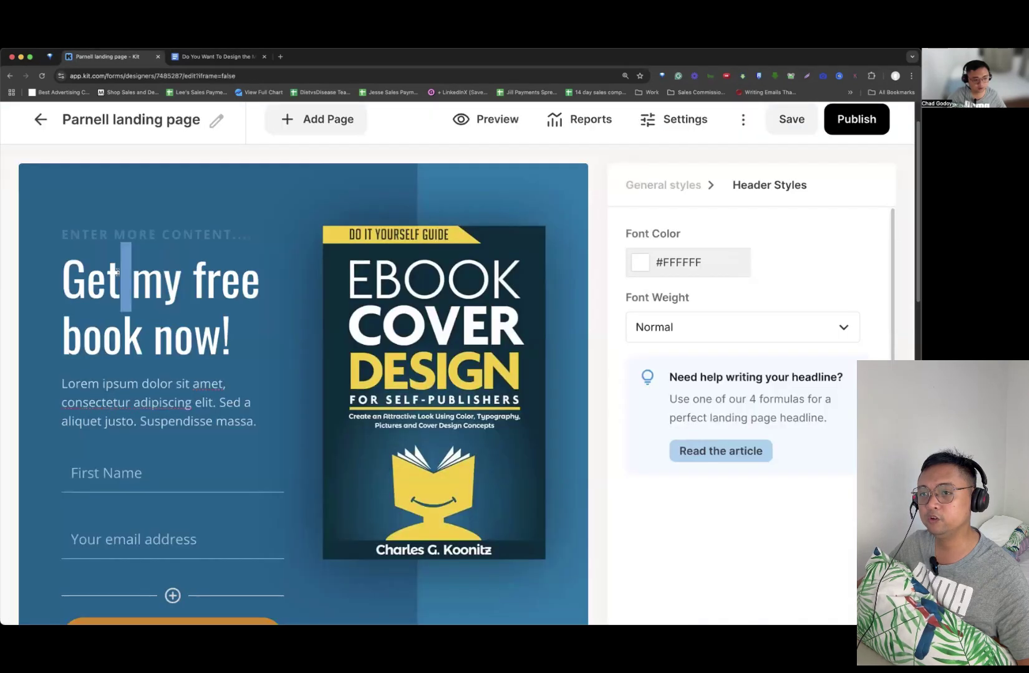
pyautogui.tripleClick(117, 271)
pyautogui.press('super+v')
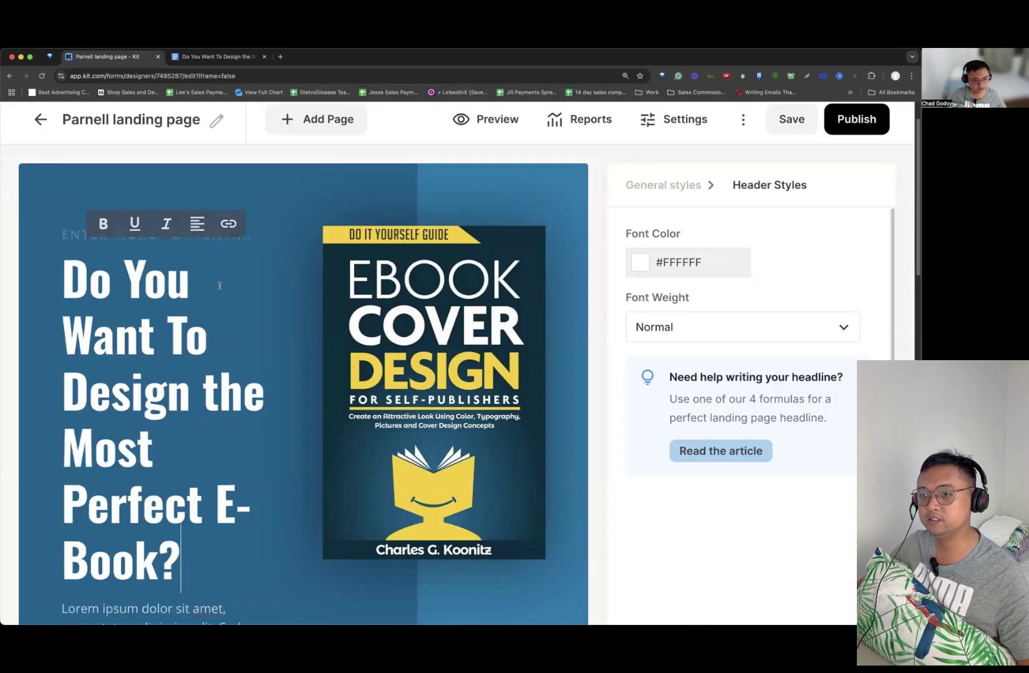
# - Remove the bold formatting from the entire pasted headline
pyautogui.scroll(-2, 225, 277)
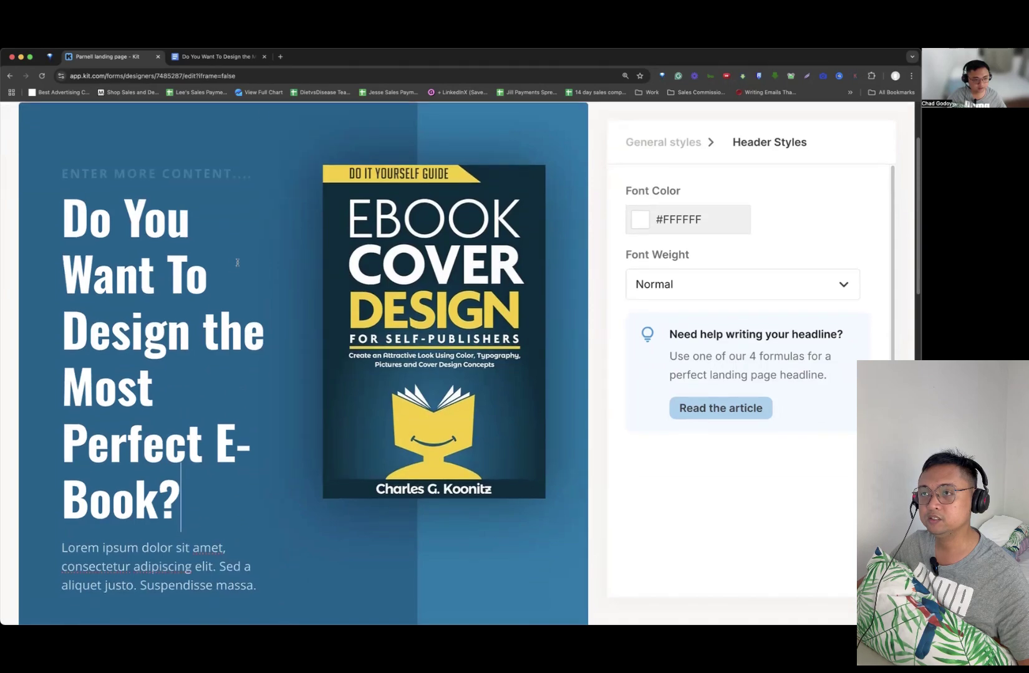
pyautogui.click(154, 249)
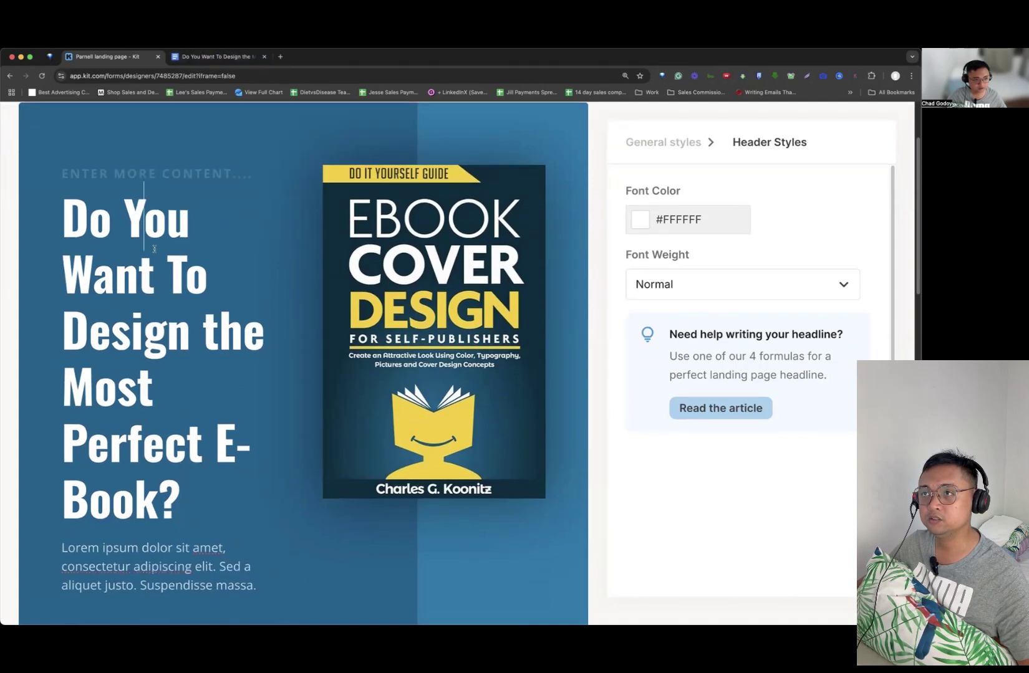
pyautogui.doubleClick(154, 249)
pyautogui.tripleClick(154, 249)
pyautogui.scroll(2, 111, 205)
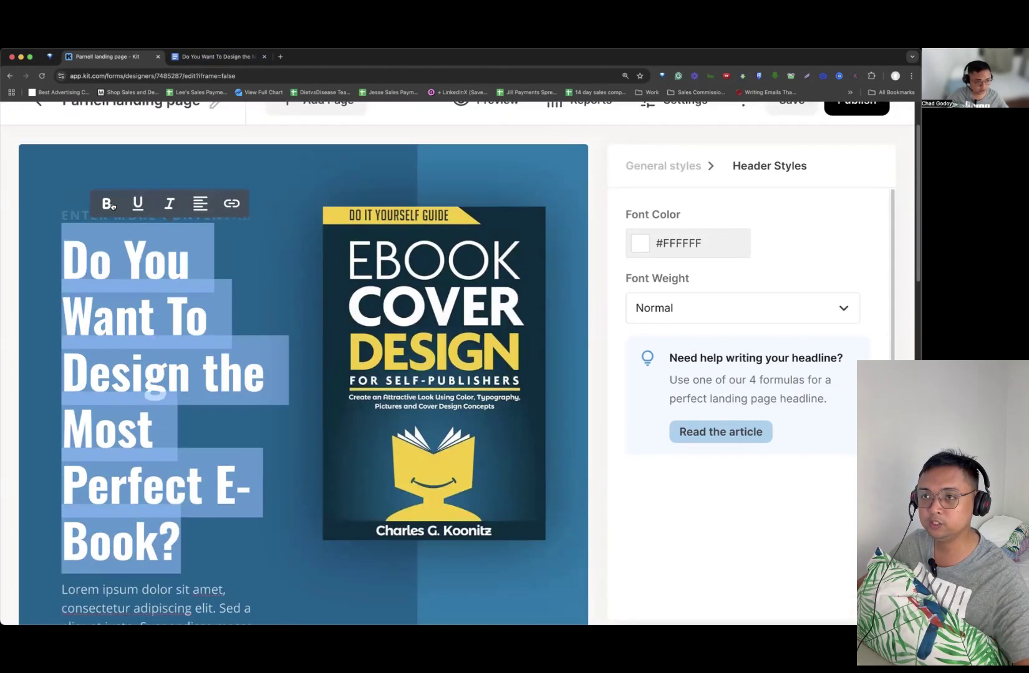
pyautogui.click(195, 275)
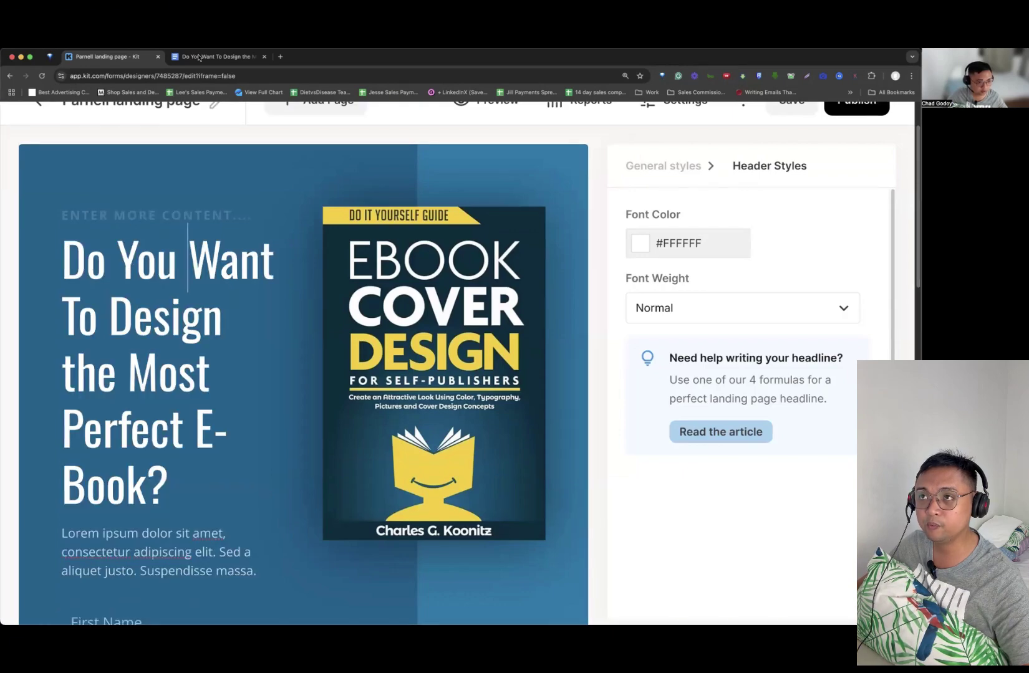
# - Replace the description below the headline with "Download now and DIY Your E-Book Cover for your Next Lead Magnet!" copied from the Google Docs draft
pyautogui.hotkey('ctrl', 'Tab')
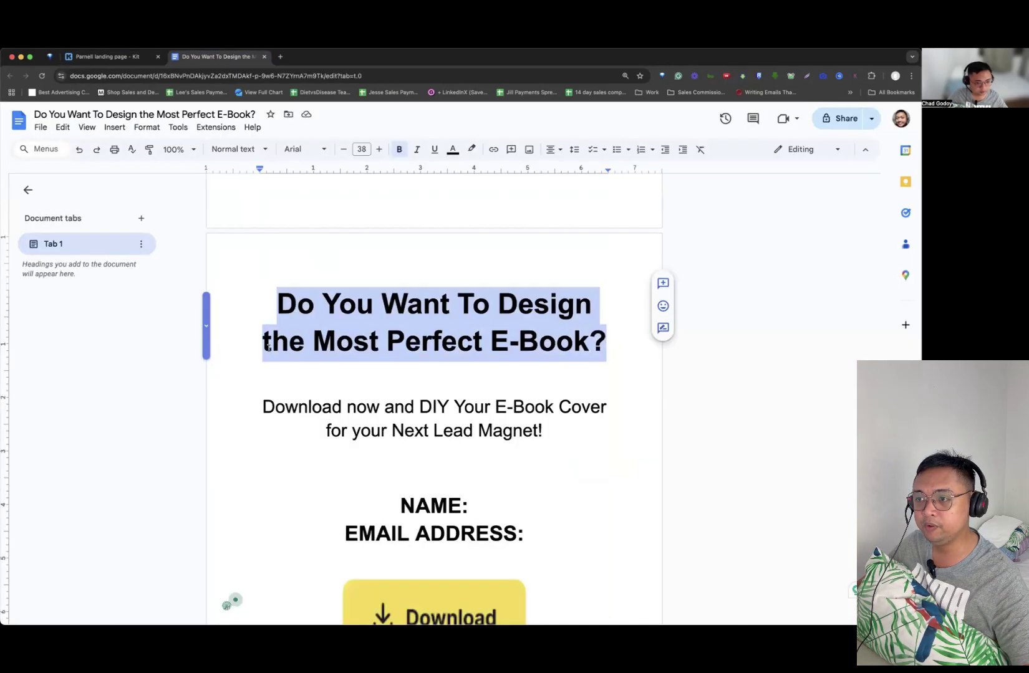
pyautogui.tripleClick(542, 368)
pyautogui.press('cmd+c')
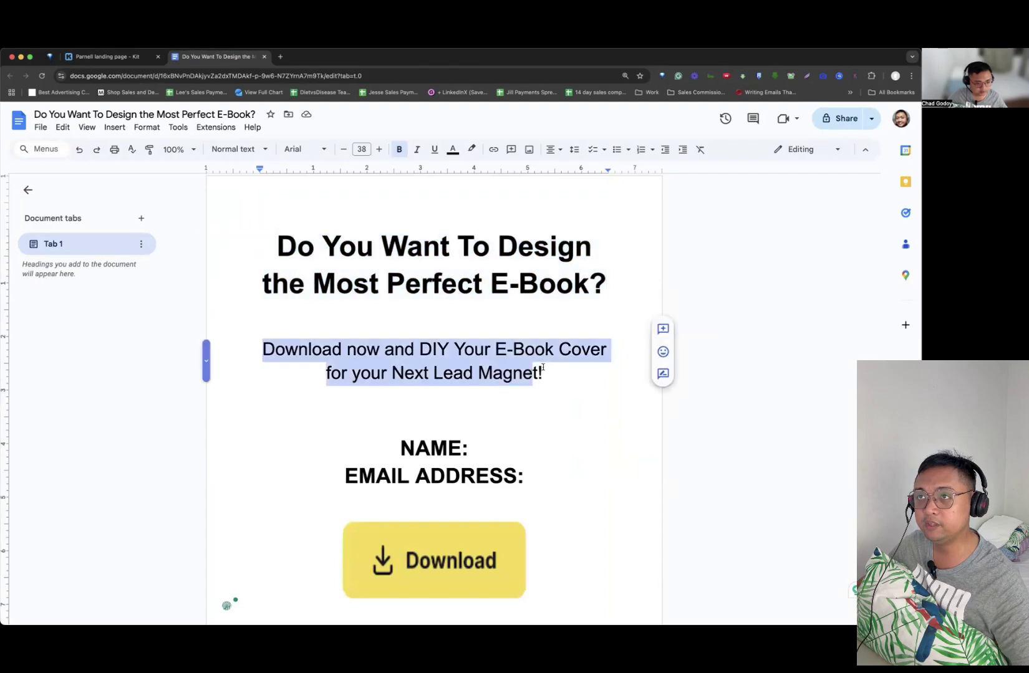
pyautogui.hotkey('ctrl', 'shift', 'Tab')
pyautogui.tripleClick(142, 493)
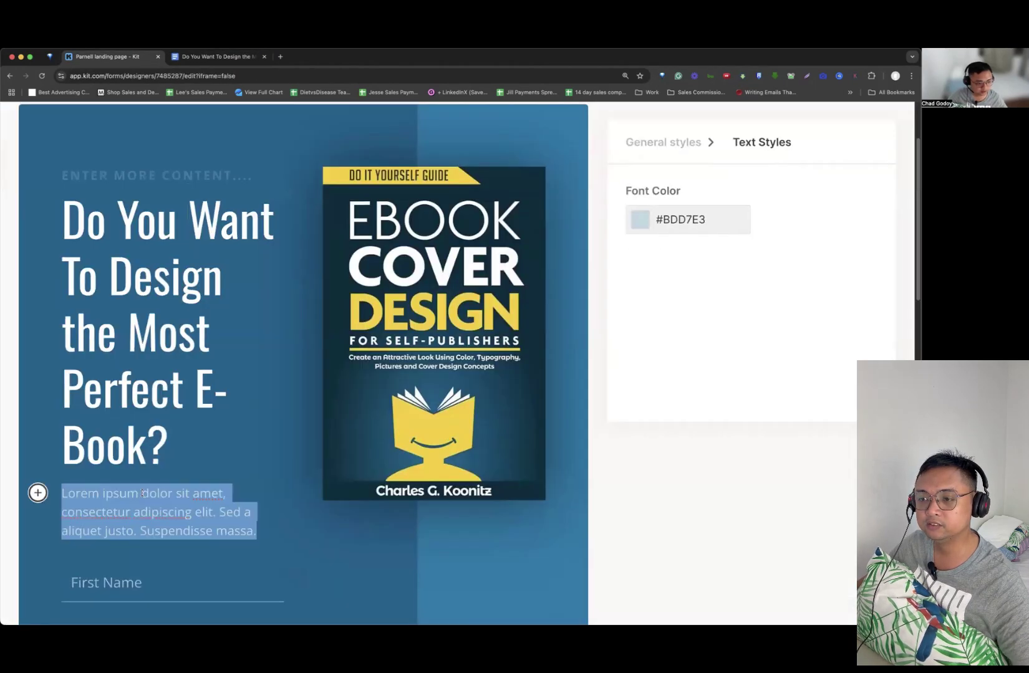
pyautogui.press('cmd+v')
pyautogui.click(259, 420)
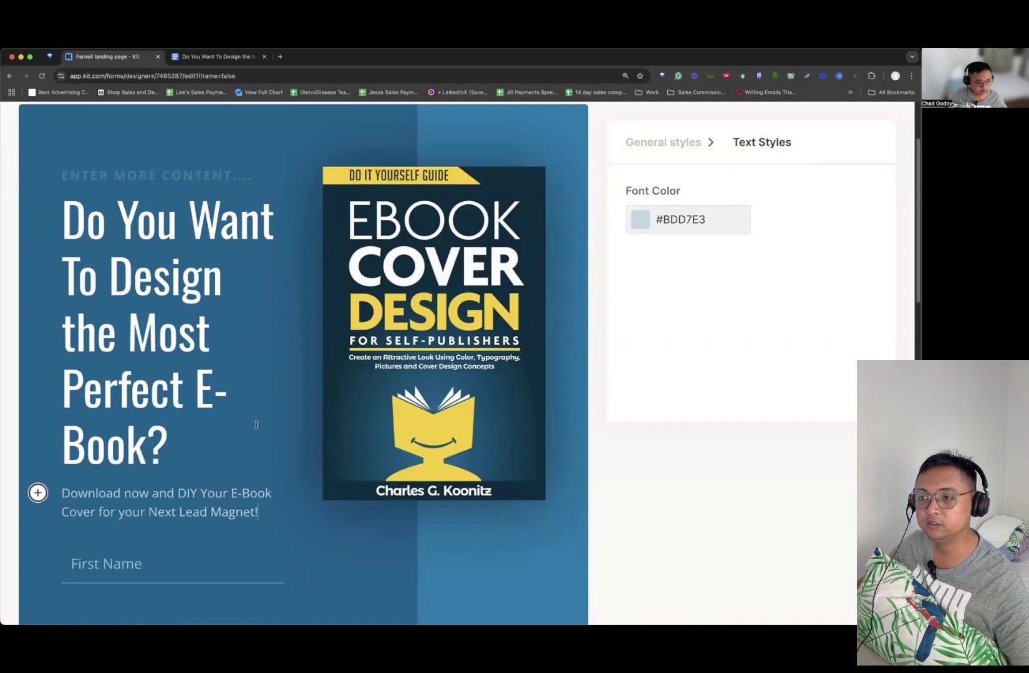
# - Examine the form fields, the testimonial card and the "What You Get" and "What Is It All About?" sections further down the page
pyautogui.scroll(-3, 255, 424)
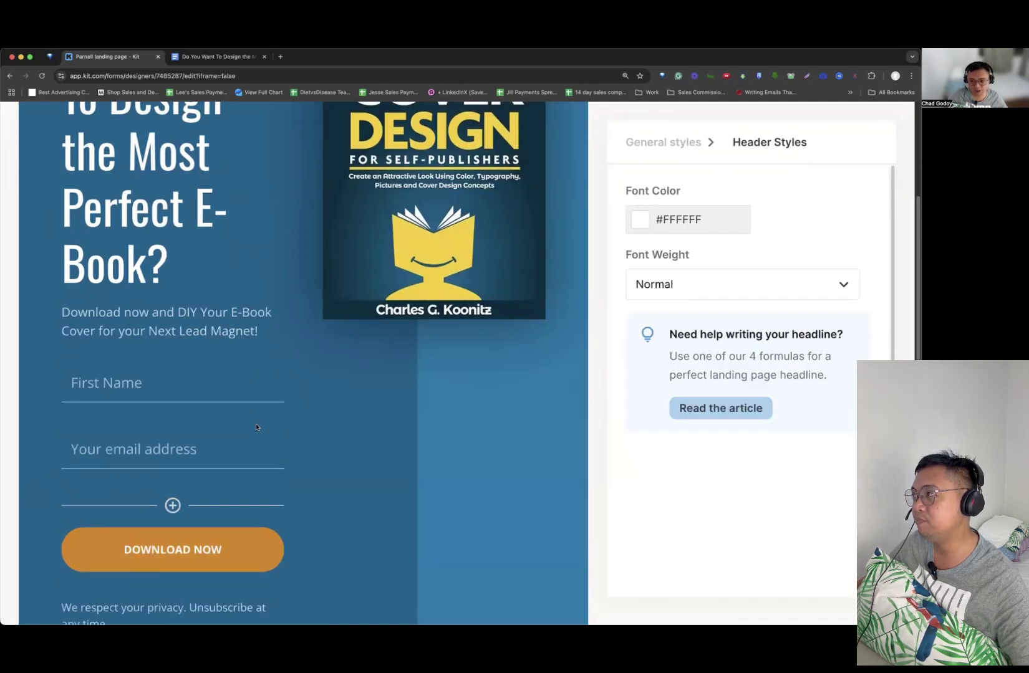
pyautogui.scroll(2, 257, 426)
pyautogui.scroll(-2, 260, 427)
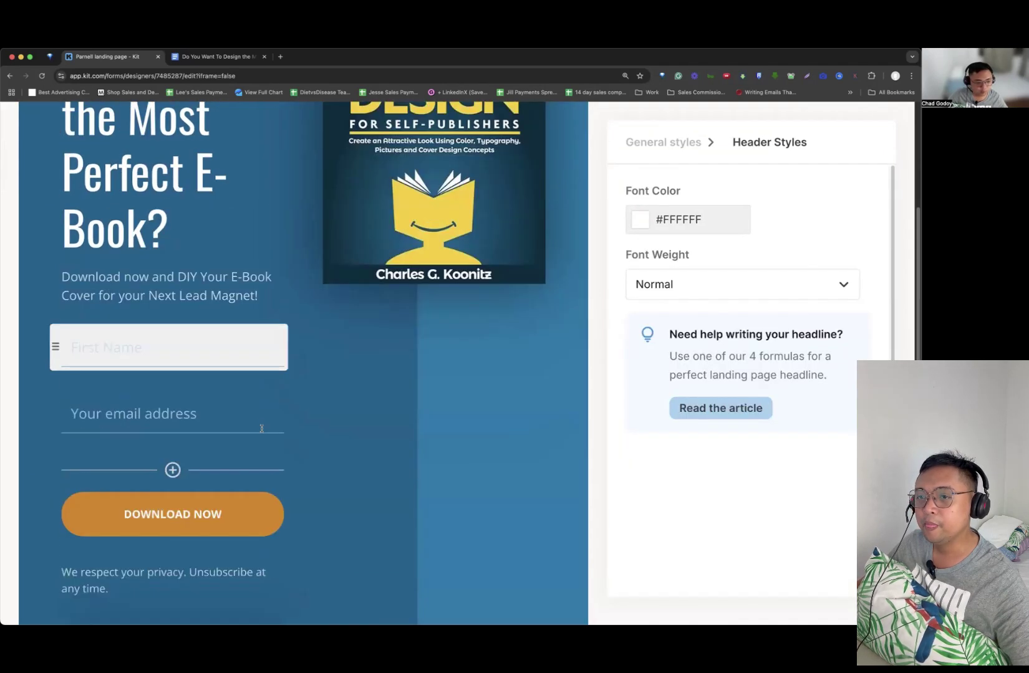
pyautogui.scroll(-4, 261, 430)
pyautogui.scroll(-4, 262, 427)
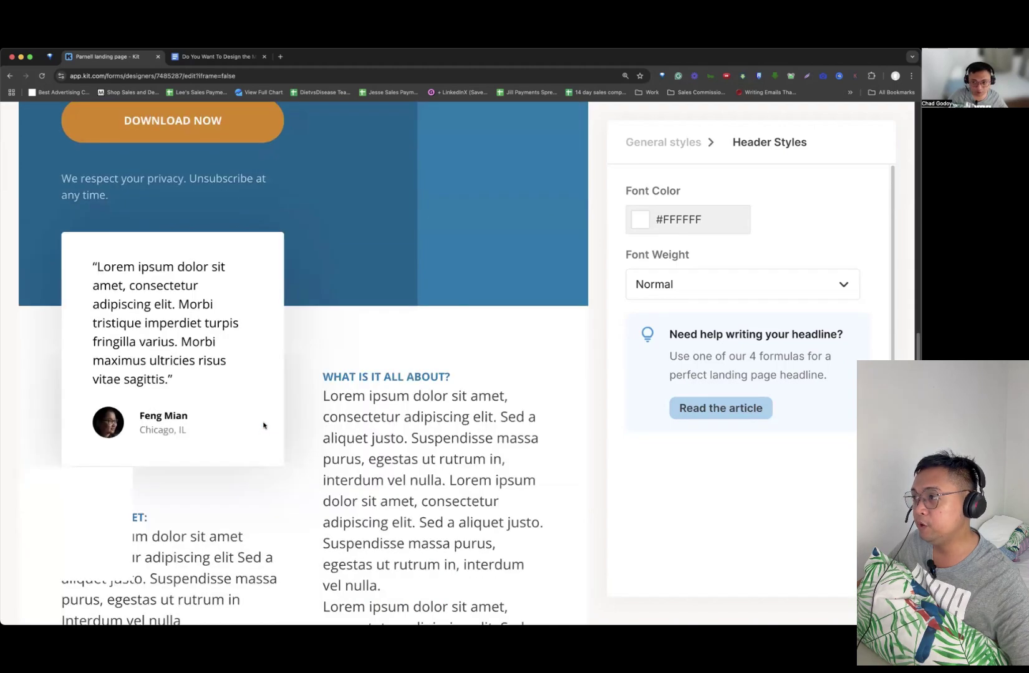
pyautogui.scroll(-1, 272, 422)
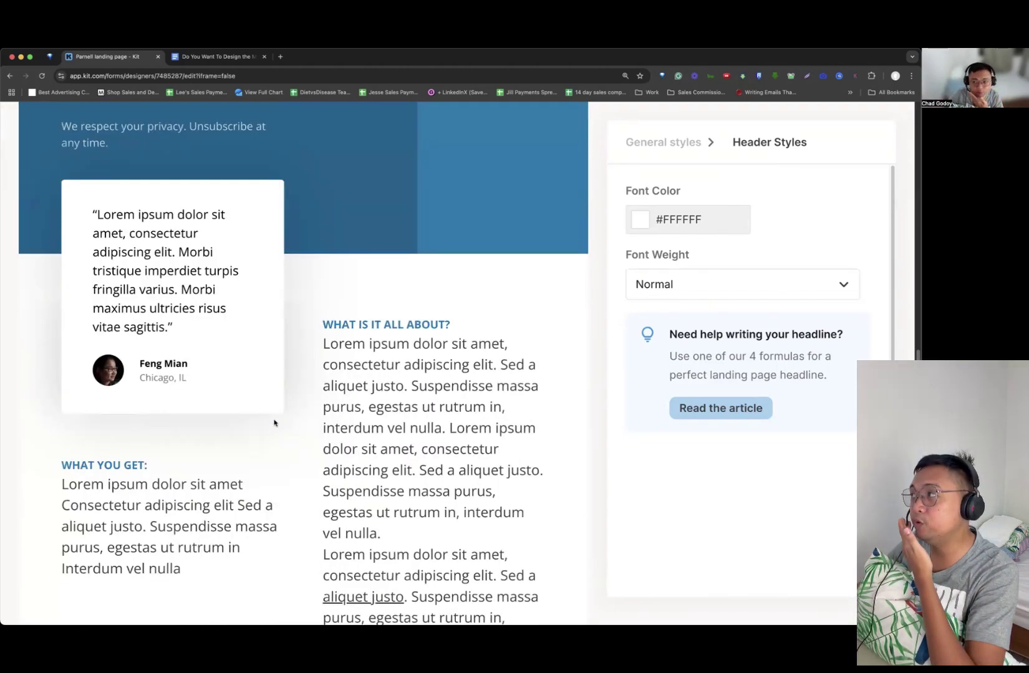
pyautogui.click(213, 293)
pyautogui.tripleClick(195, 272)
pyautogui.scroll(2, 200, 294)
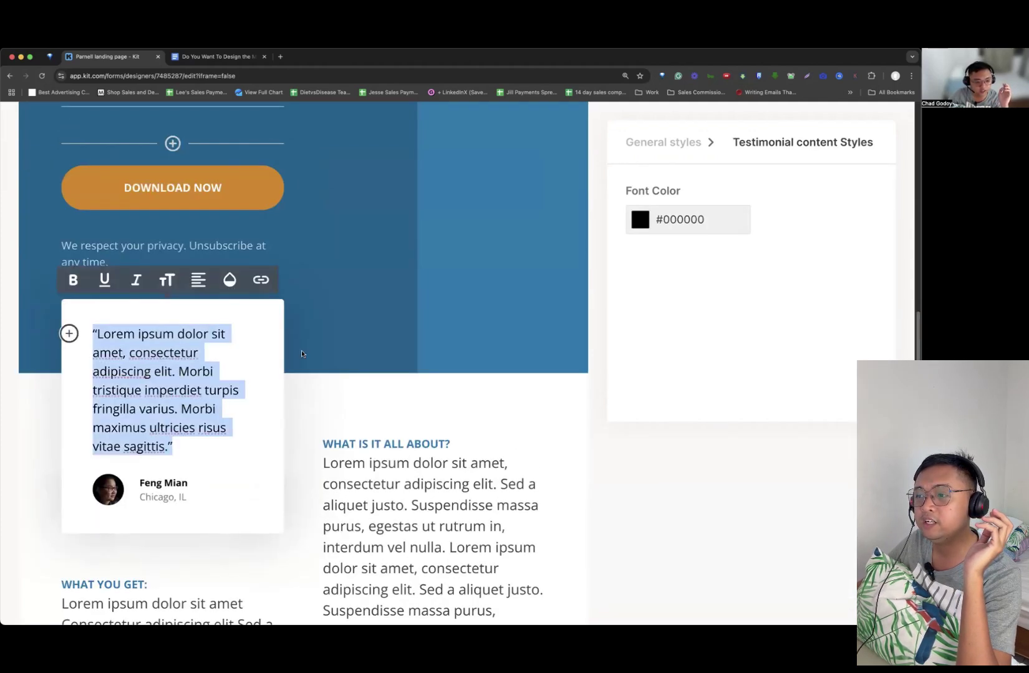
pyautogui.scroll(-1, 306, 354)
pyautogui.scroll(-6, 306, 354)
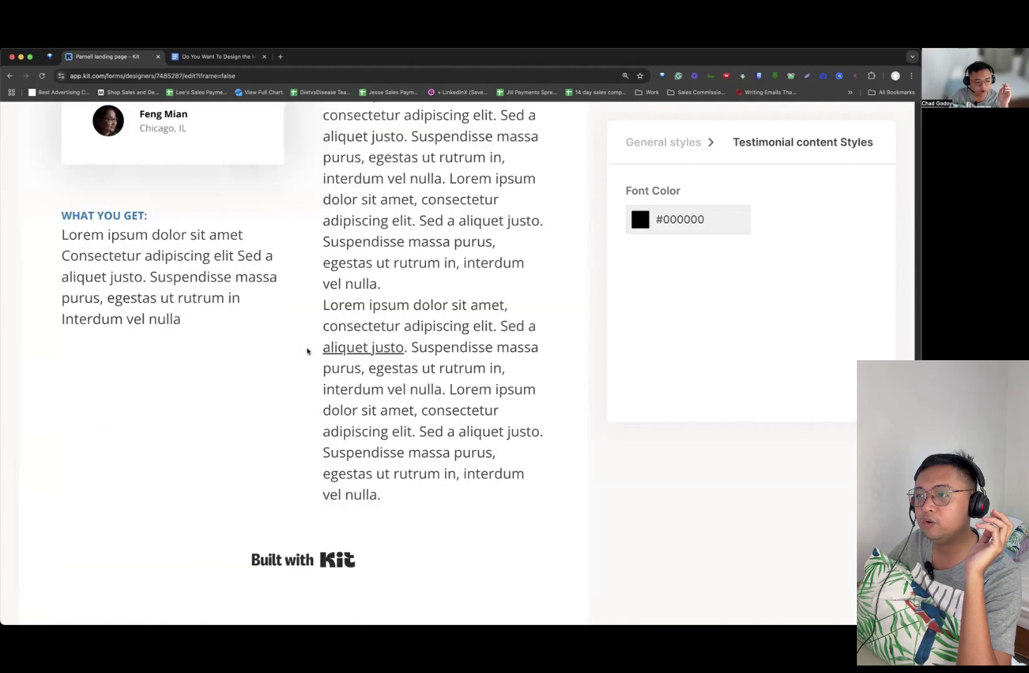
pyautogui.scroll(3, 362, 293)
pyautogui.click(363, 291)
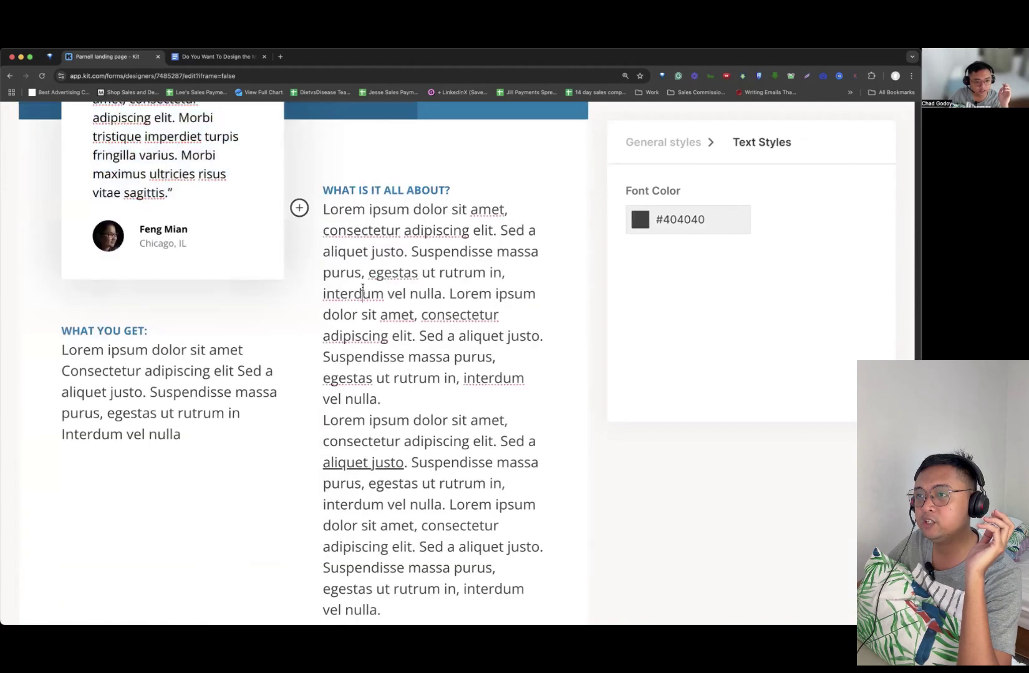
pyautogui.doubleClick(342, 190)
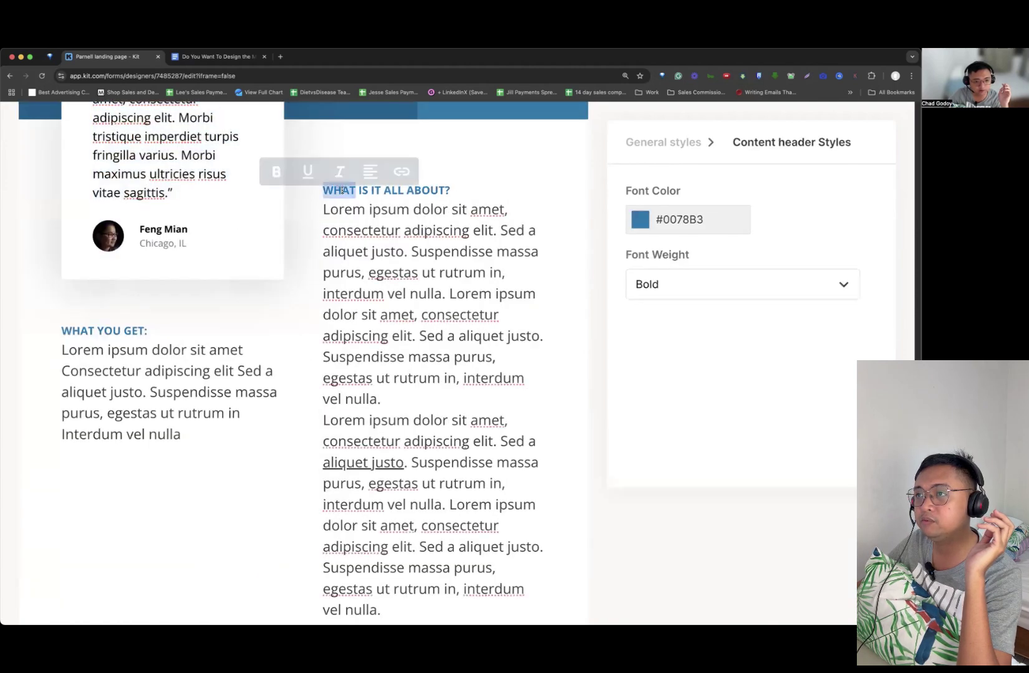
pyautogui.scroll(3, 191, 241)
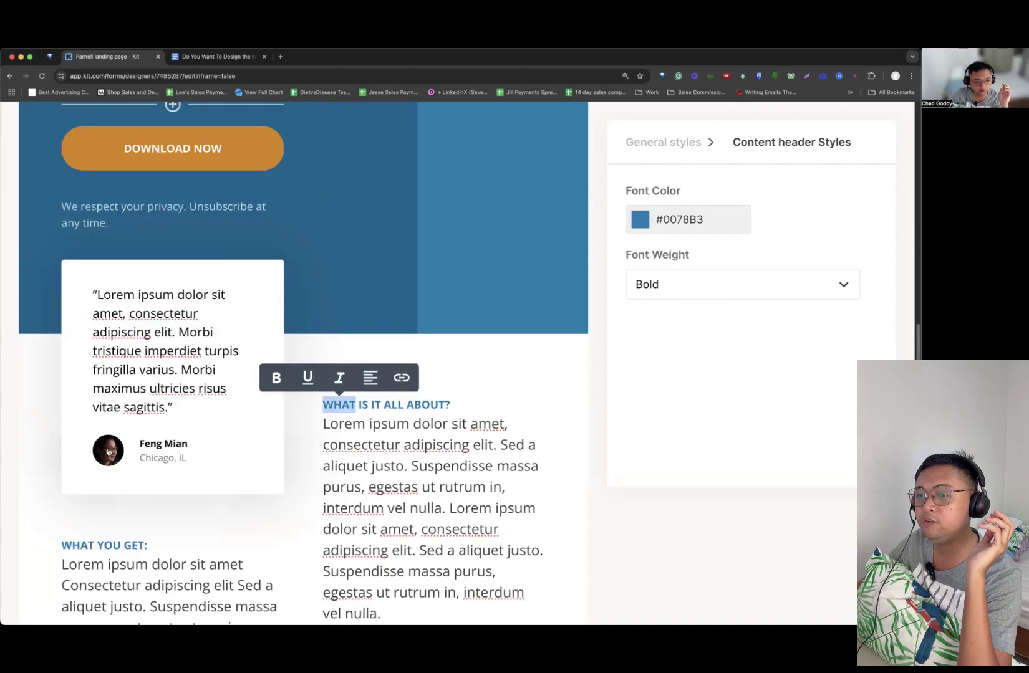
pyautogui.click(127, 363)
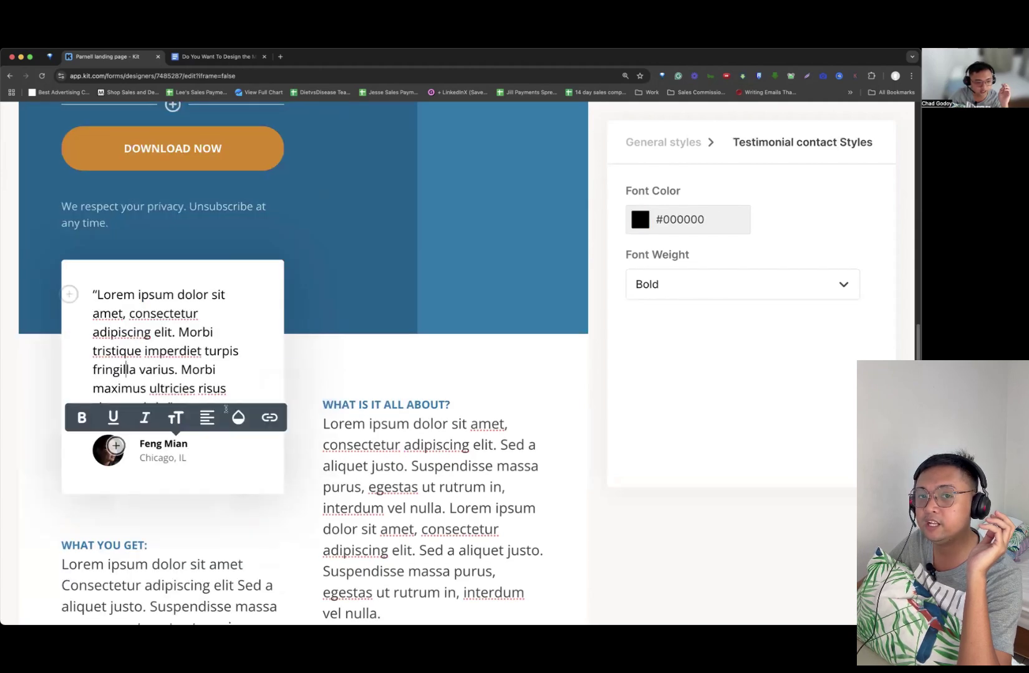
# - Clear the testimonial card by deleting its placeholder quote, name, location and photo
pyautogui.tripleClick(194, 362)
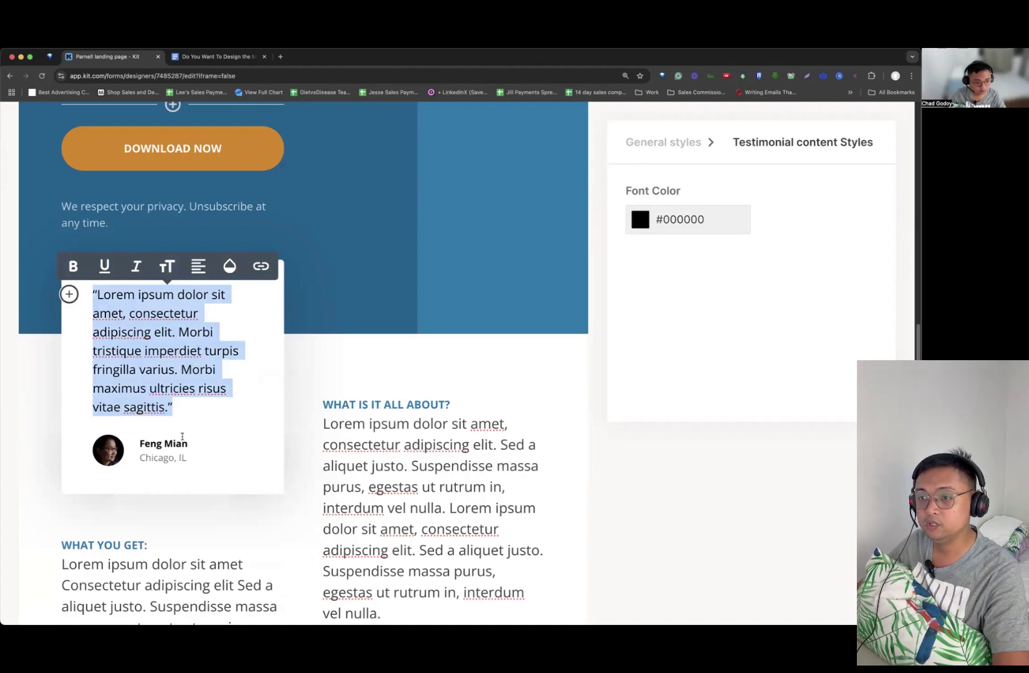
pyautogui.press('BackSpace')
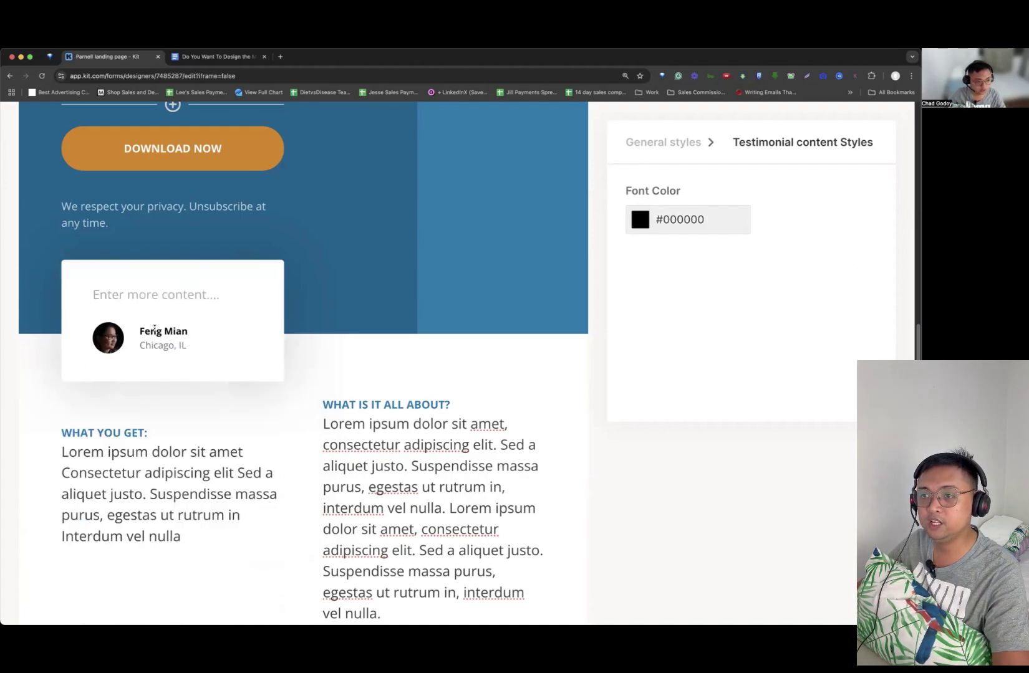
pyautogui.click(156, 331)
pyautogui.click(158, 346)
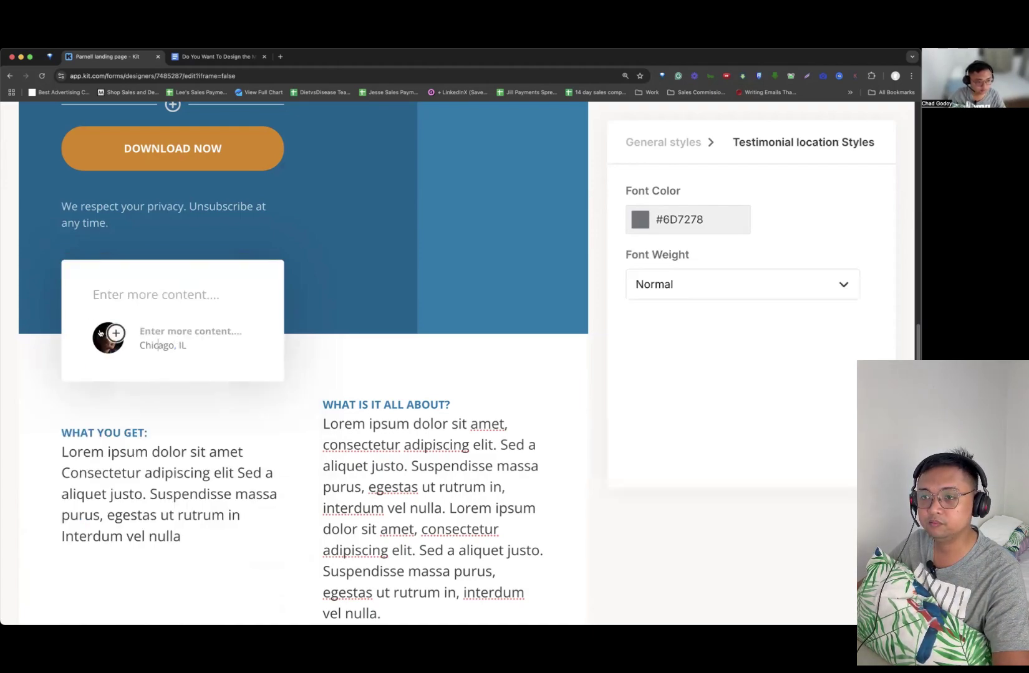
pyautogui.press('BackSpace')
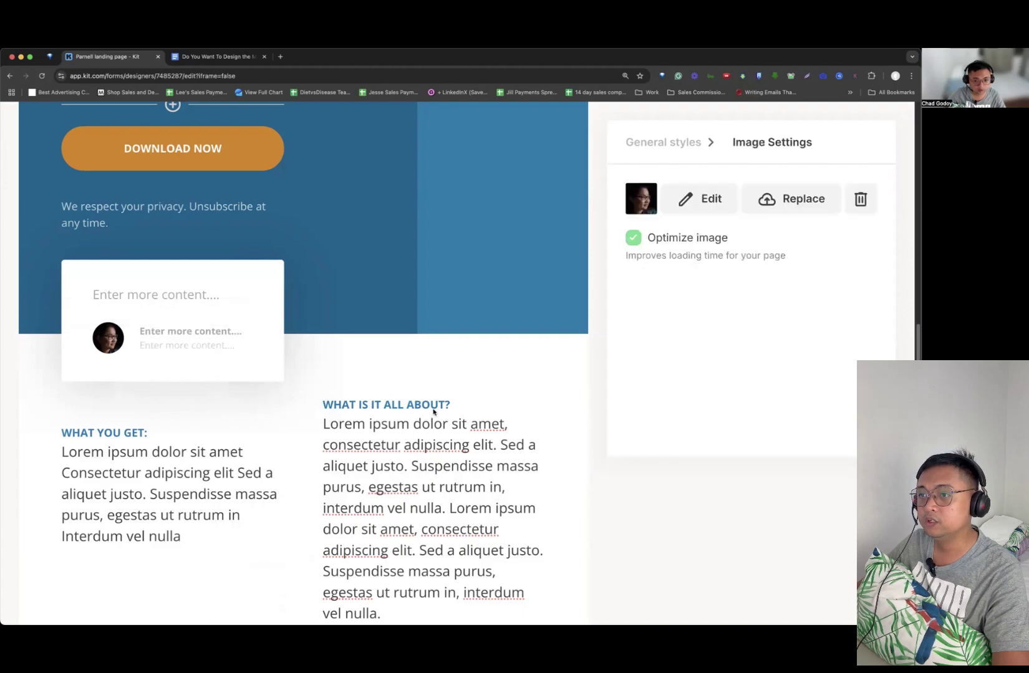
pyautogui.press('BackSpace')
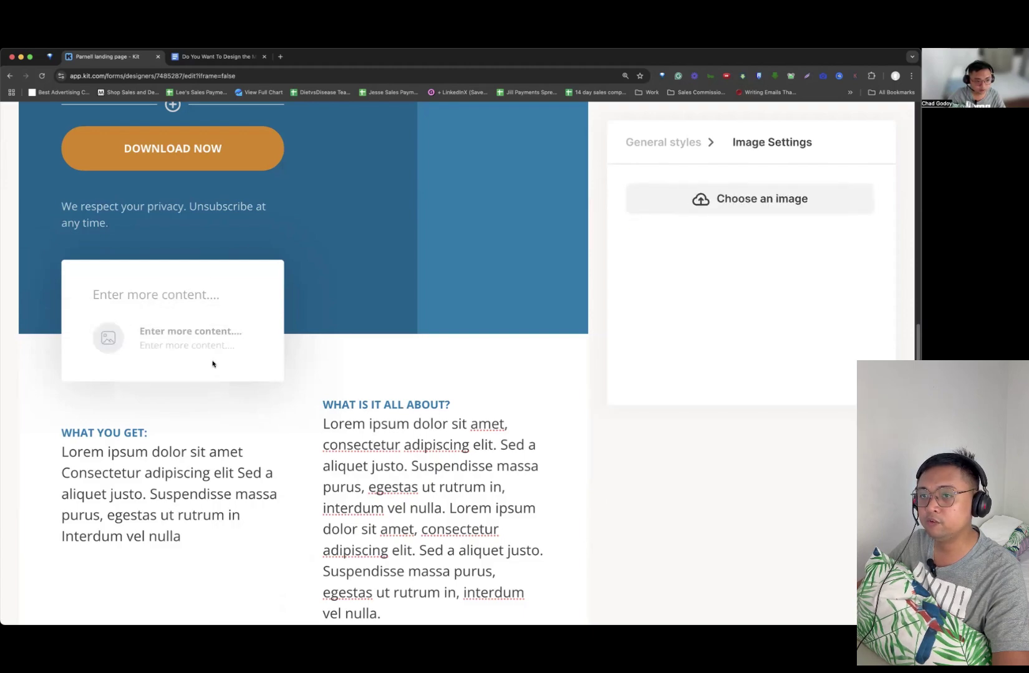
pyautogui.press('BackSpace')
# - Delete the "What Is It All About?" heading text above the lorem ipsum paragraph
pyautogui.tripleClick(371, 404)
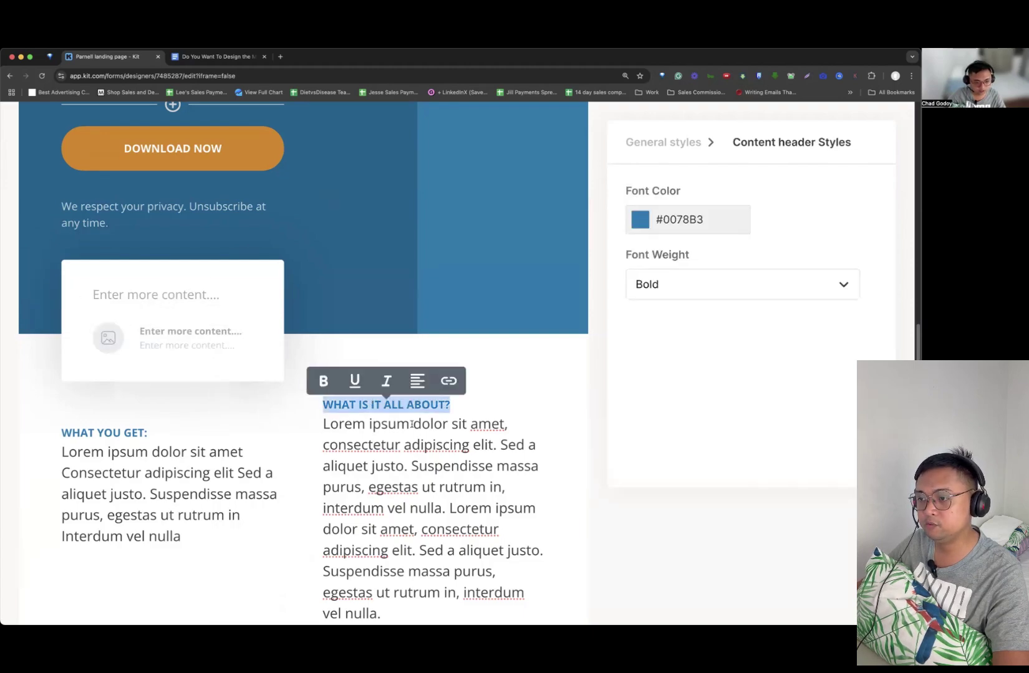
pyautogui.press('BackSpace')
pyautogui.doubleClick(412, 445)
pyautogui.scroll(-1, 407, 432)
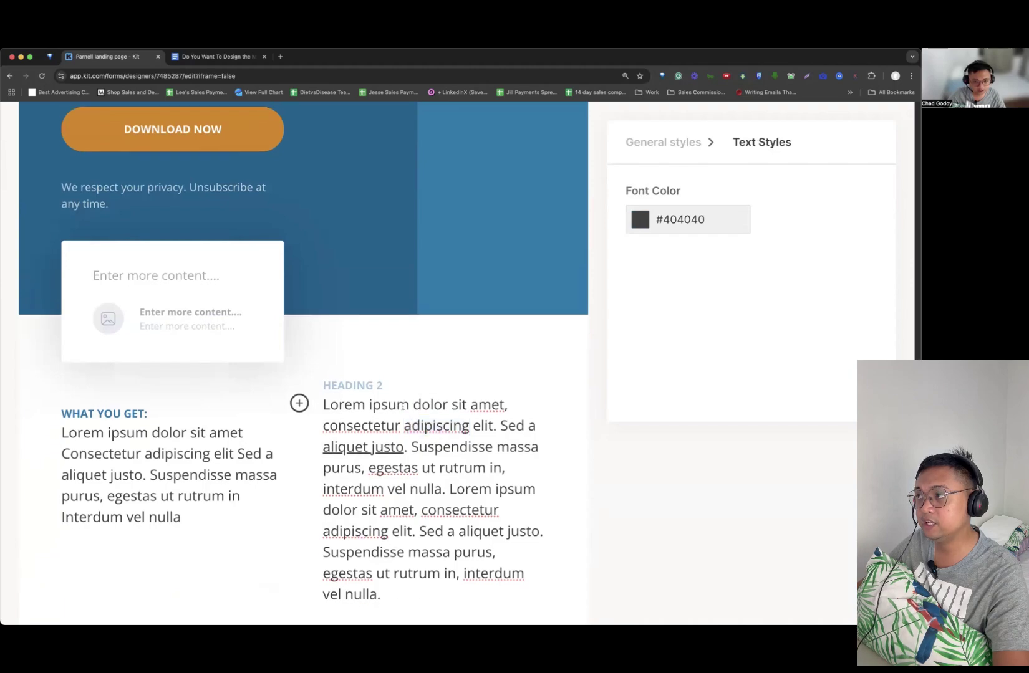
# - Delete the placeholder paragraph and the "What You Get:" heading text below the testimonial card
pyautogui.click(176, 444)
pyautogui.doubleClick(176, 444)
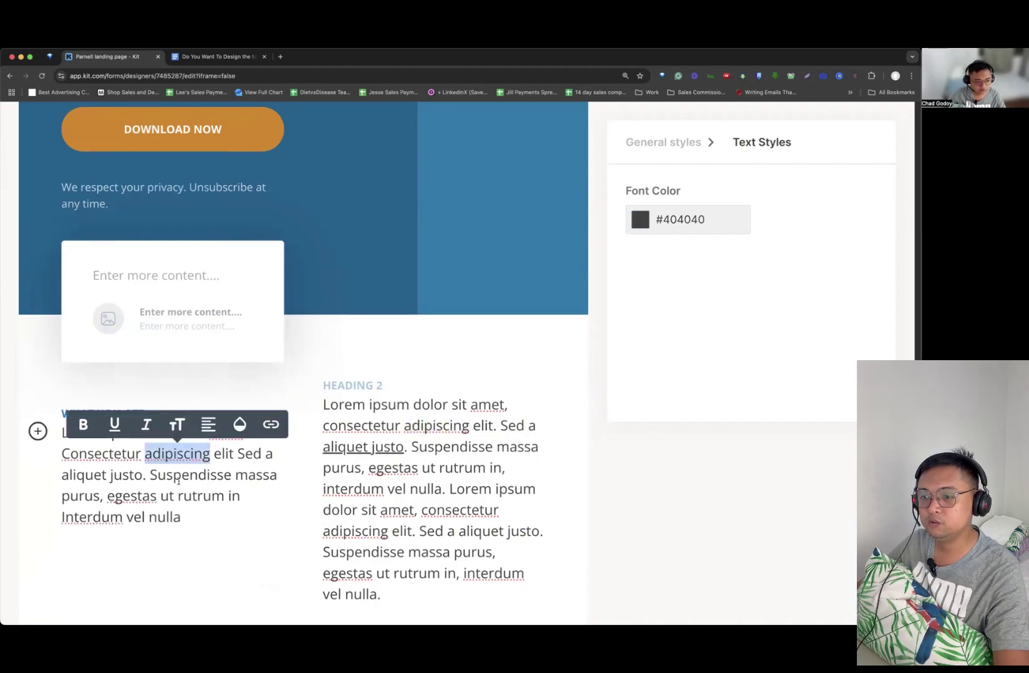
pyautogui.tripleClick(113, 431)
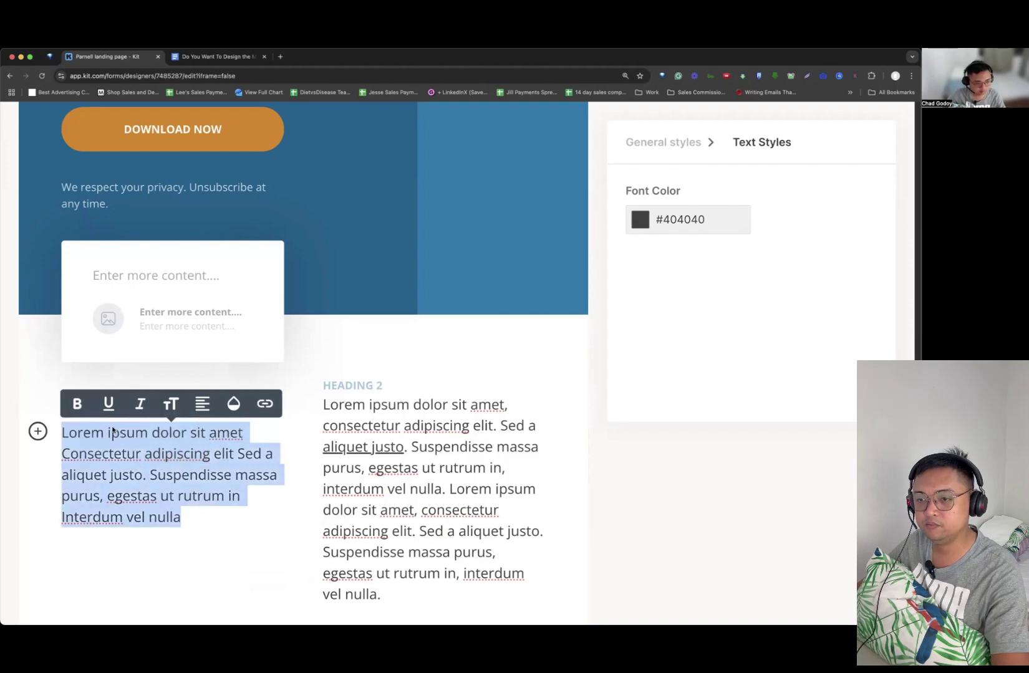
pyautogui.press('BackSpace')
pyautogui.press('super+a')
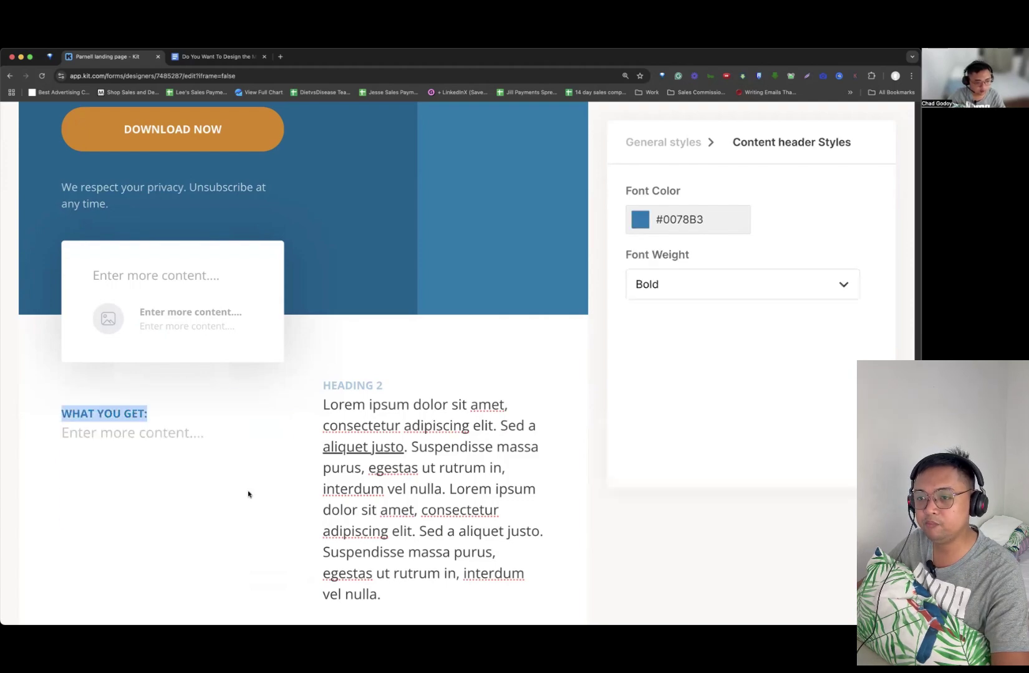
pyautogui.press('BackSpace')
# - Examine the cleared sections, the testimonial card and the page's general styles, including background colors and Custom CSS
pyautogui.scroll(-3, 300, 460)
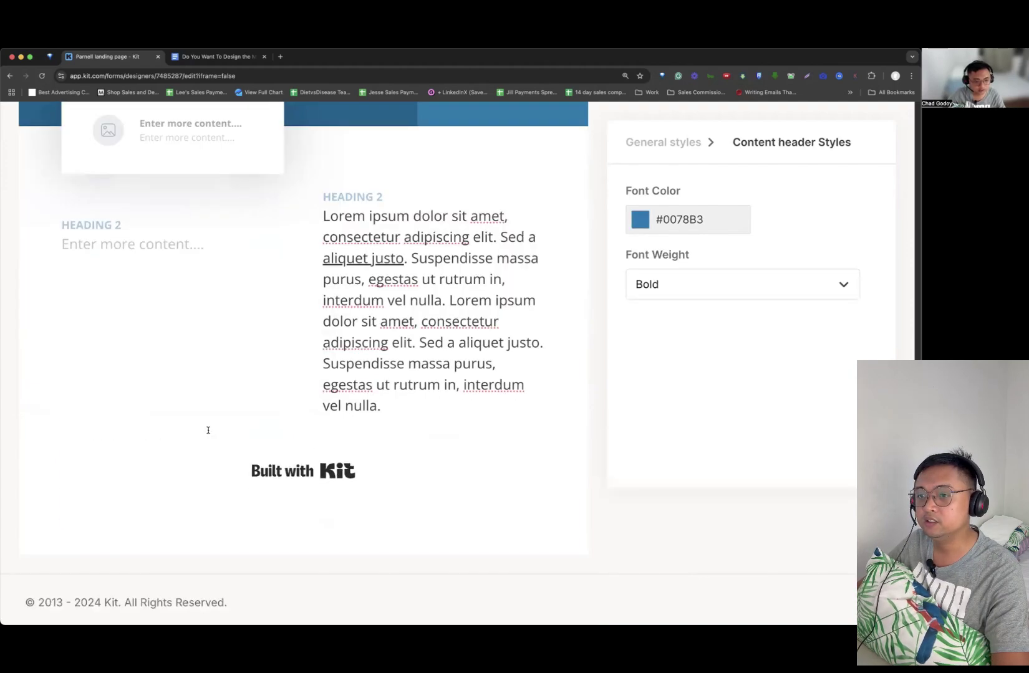
pyautogui.scroll(6, 206, 427)
pyautogui.click(168, 455)
pyautogui.click(176, 466)
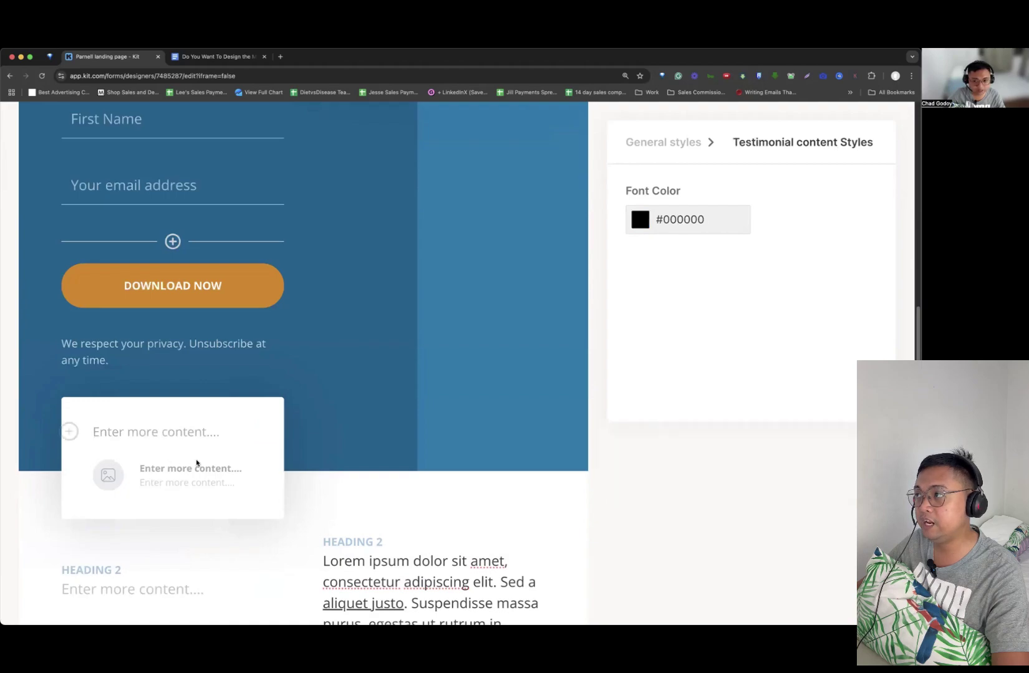
pyautogui.scroll(1, 698, 154)
pyautogui.click(664, 142)
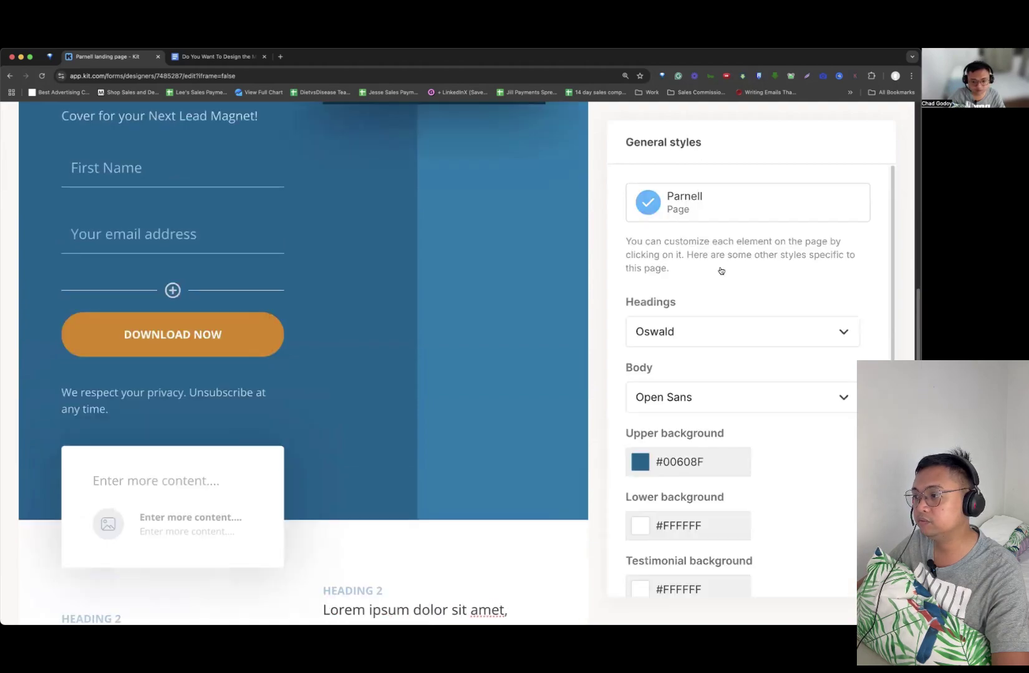
pyautogui.scroll(-5, 719, 272)
pyautogui.scroll(5, 460, 310)
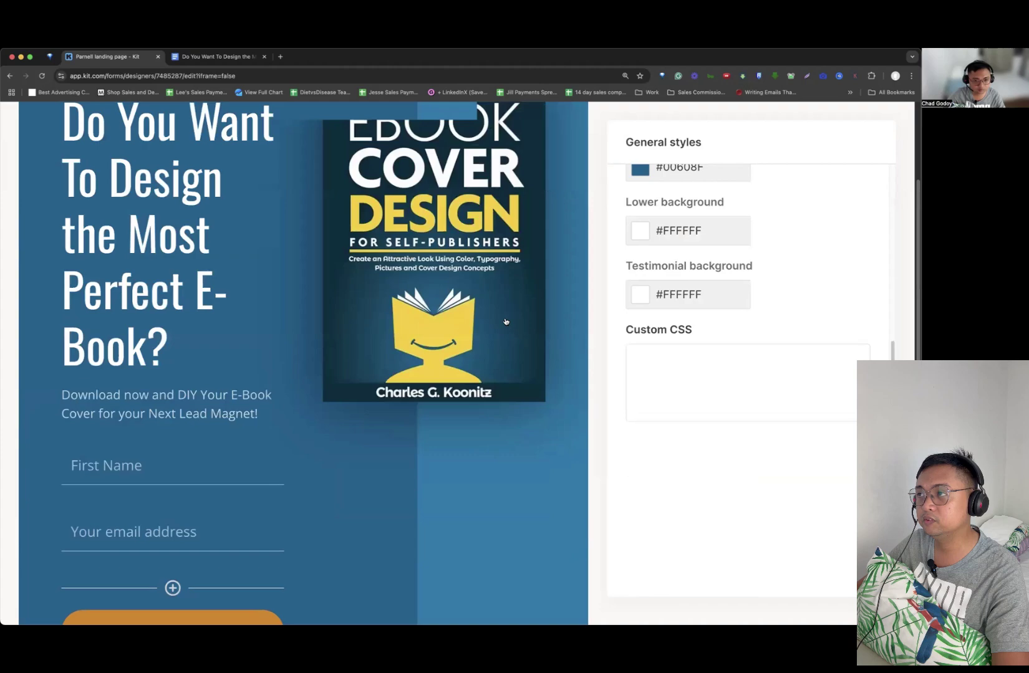
pyautogui.scroll(3, 779, 190)
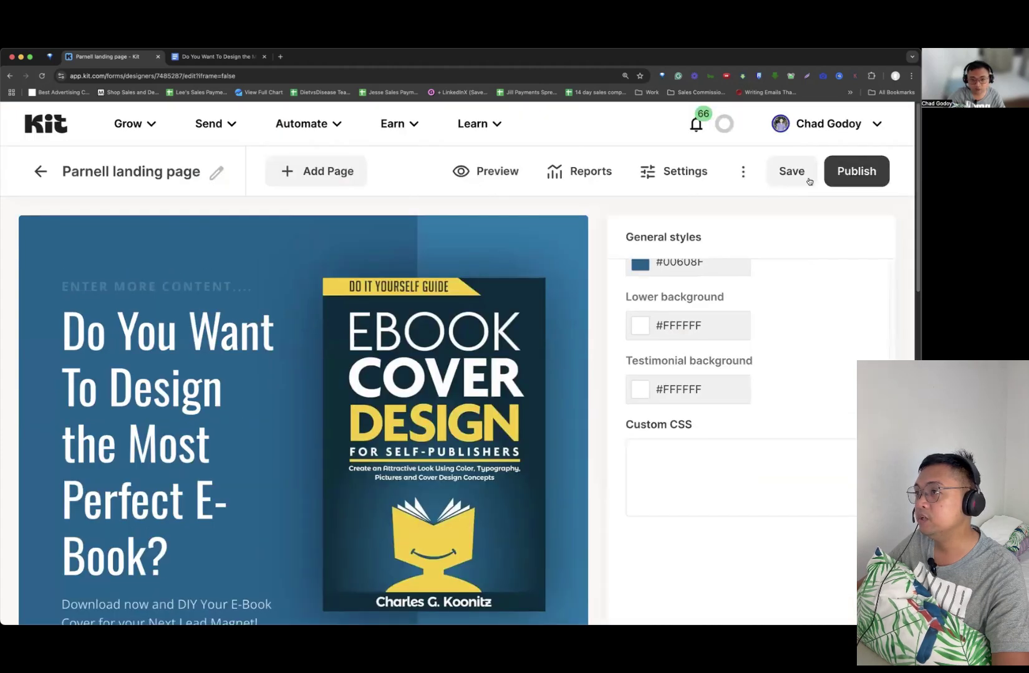
# - Save the landing page, preview it from the headline to the footer, and exit the preview
pyautogui.press('super+s')
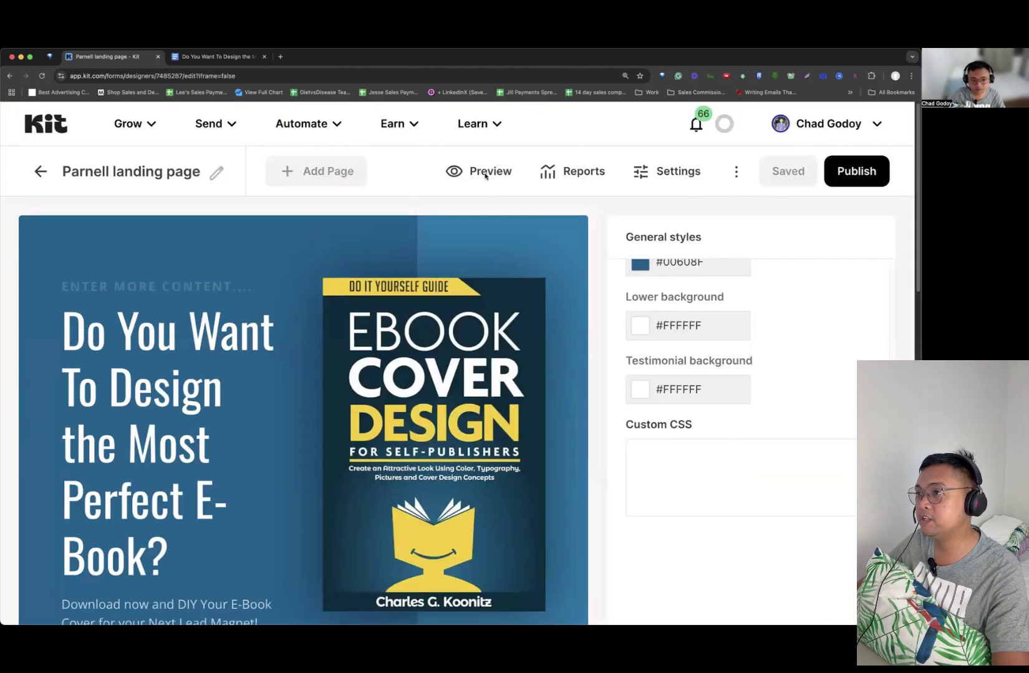
pyautogui.click(488, 177)
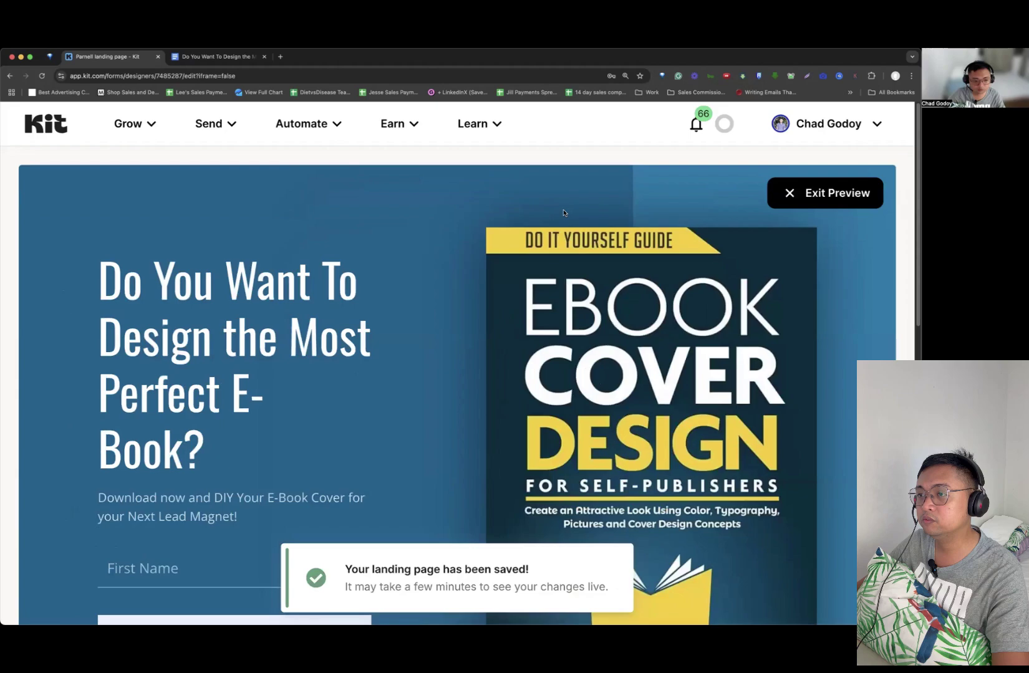
pyautogui.scroll(-5, 569, 211)
pyautogui.scroll(-4, 570, 215)
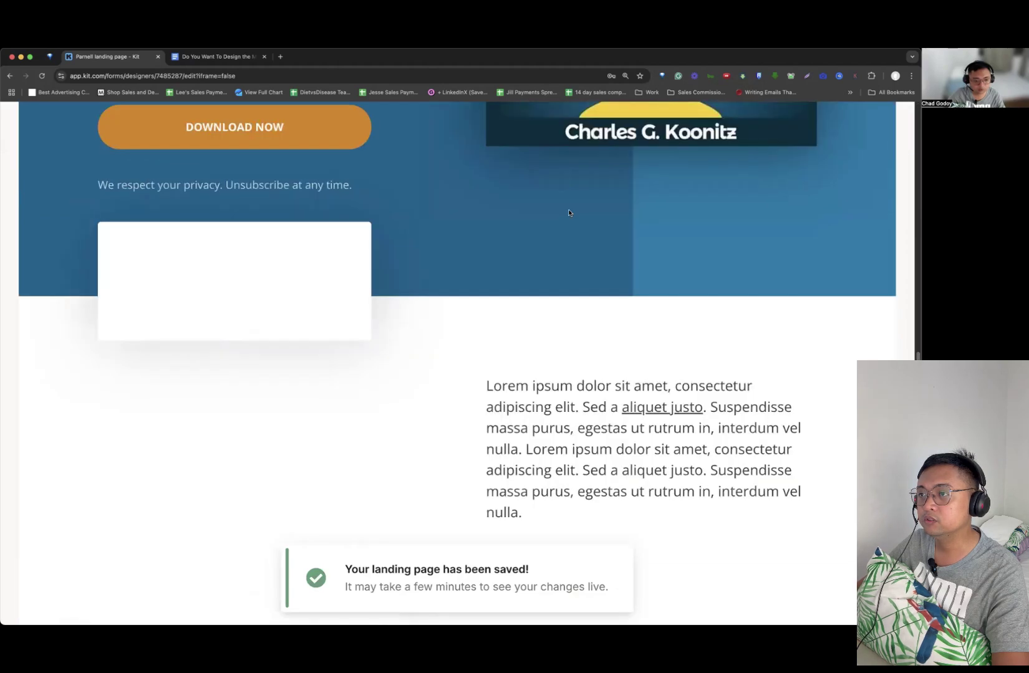
pyautogui.scroll(-3, 536, 256)
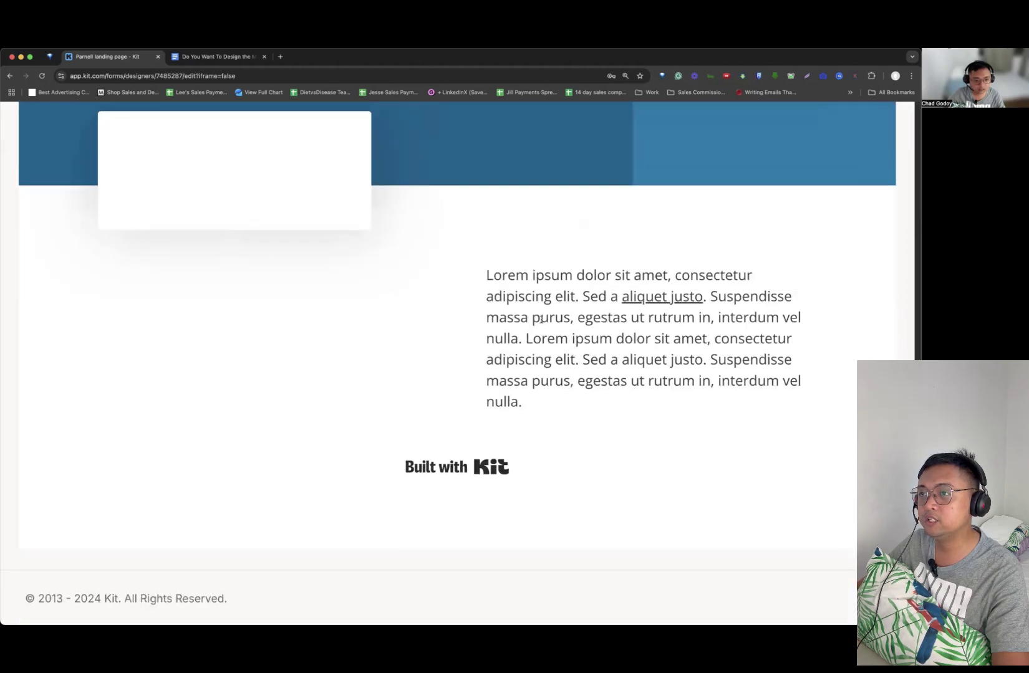
pyautogui.moveTo(545, 289); pyautogui.dragTo(532, 318)
pyautogui.scroll(3, 528, 391)
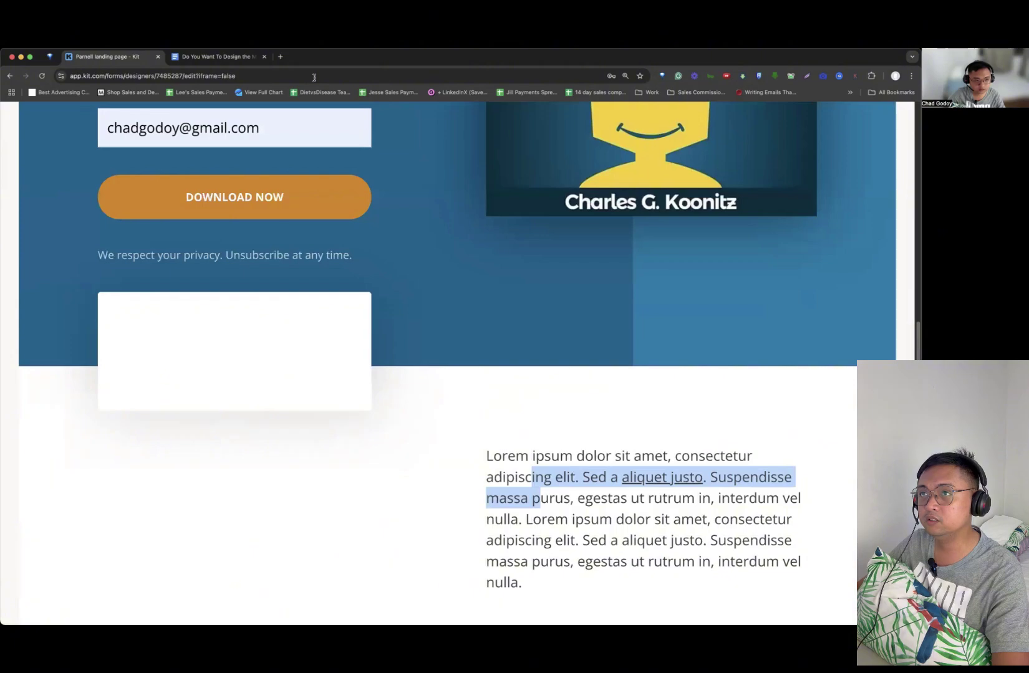
pyautogui.click(132, 65)
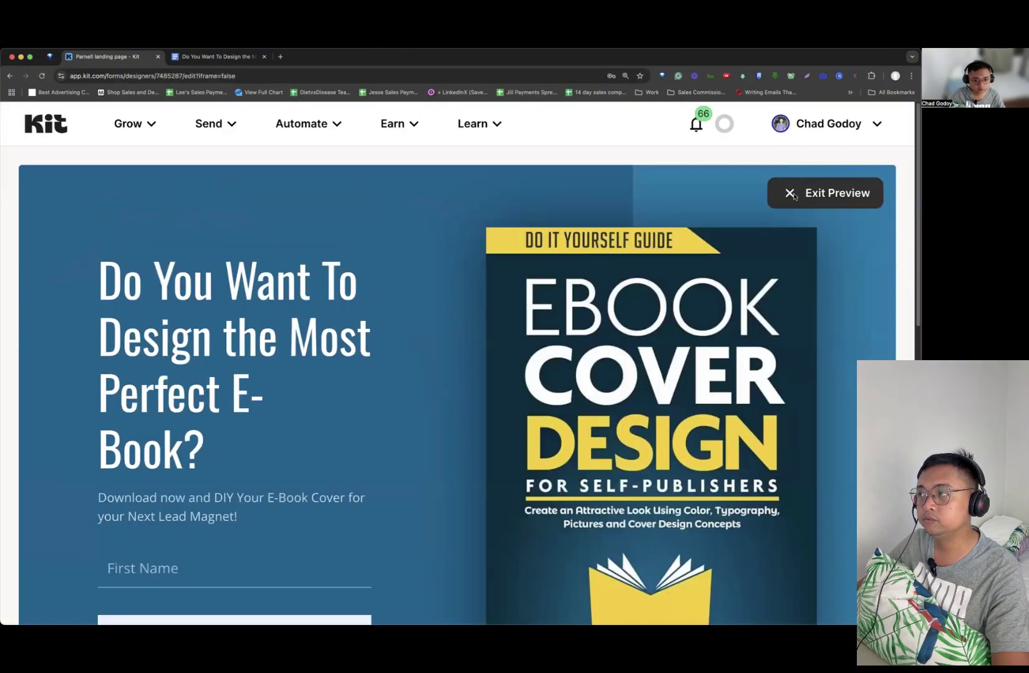
# - Delete the remaining lorem ipsum paragraph in the lower section beside the cleared "What You Get" block
pyautogui.scroll(-15, 586, 353)
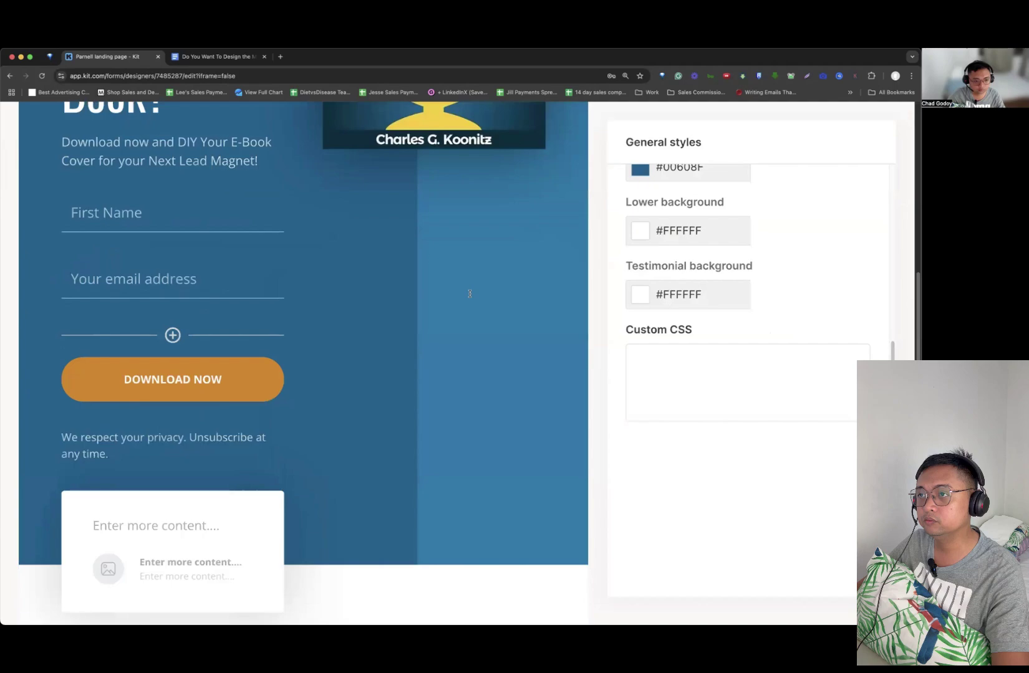
pyautogui.moveTo(432, 259); pyautogui.dragTo(420, 423)
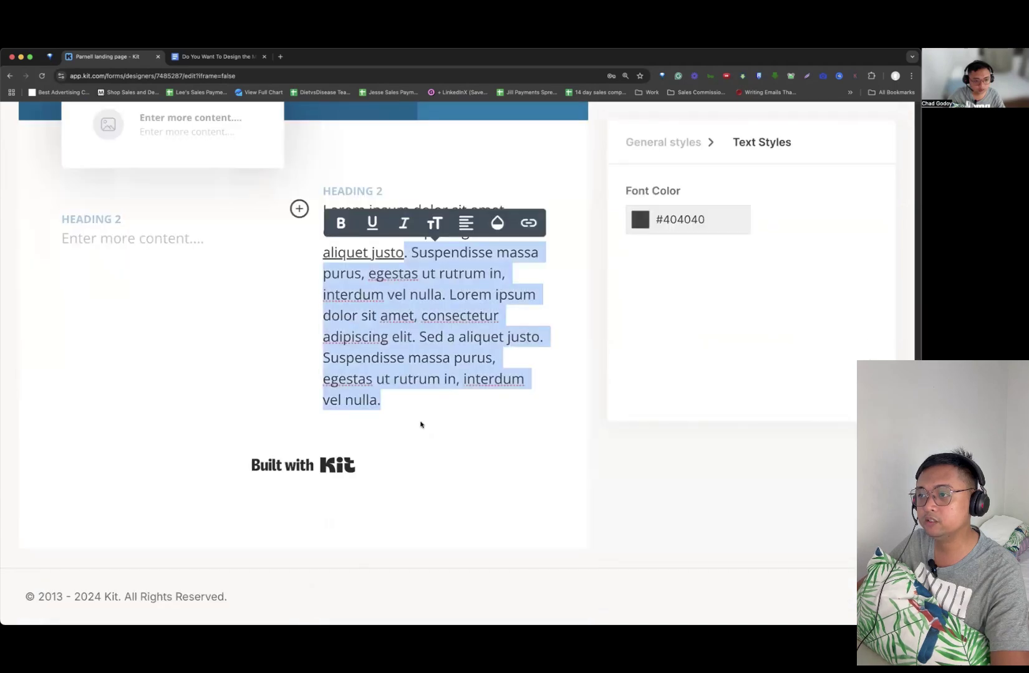
pyautogui.press('BackSpace')
pyautogui.press('BackSpace')
pyautogui.press('BackSpace')
pyautogui.press('BackSpace')
pyautogui.press('BackSpace')
pyautogui.press('BackSpace')
pyautogui.press('BackSpace')
pyautogui.press('BackSpace')
pyautogui.press('BackSpace')
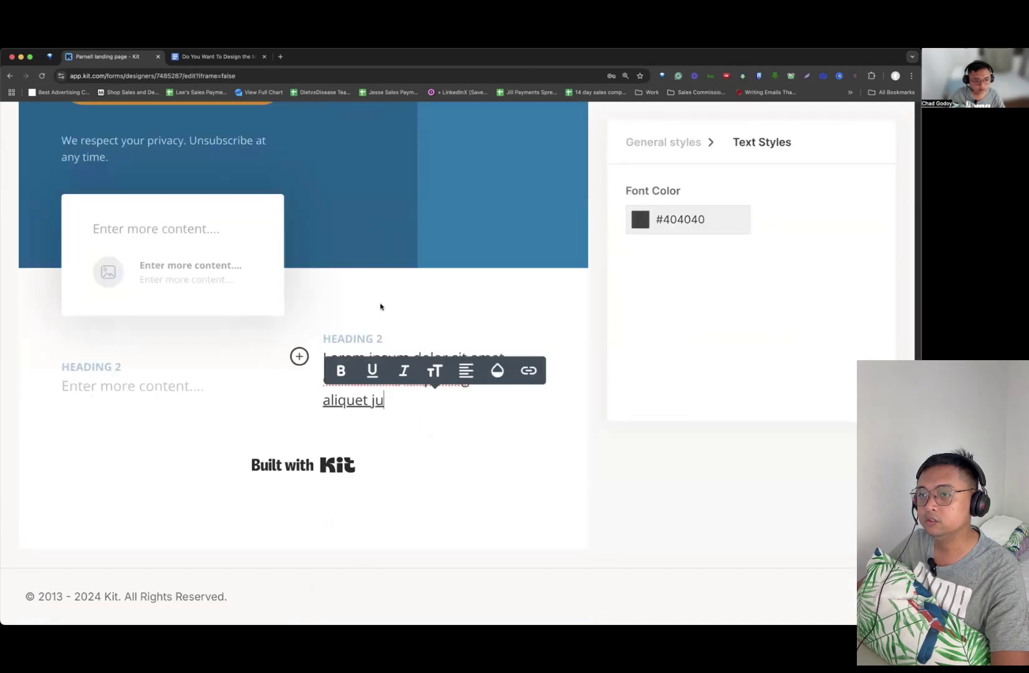
pyautogui.moveTo(399, 401); pyautogui.dragTo(299, 368)
pyautogui.press('BackSpace')
pyautogui.click(299, 371)
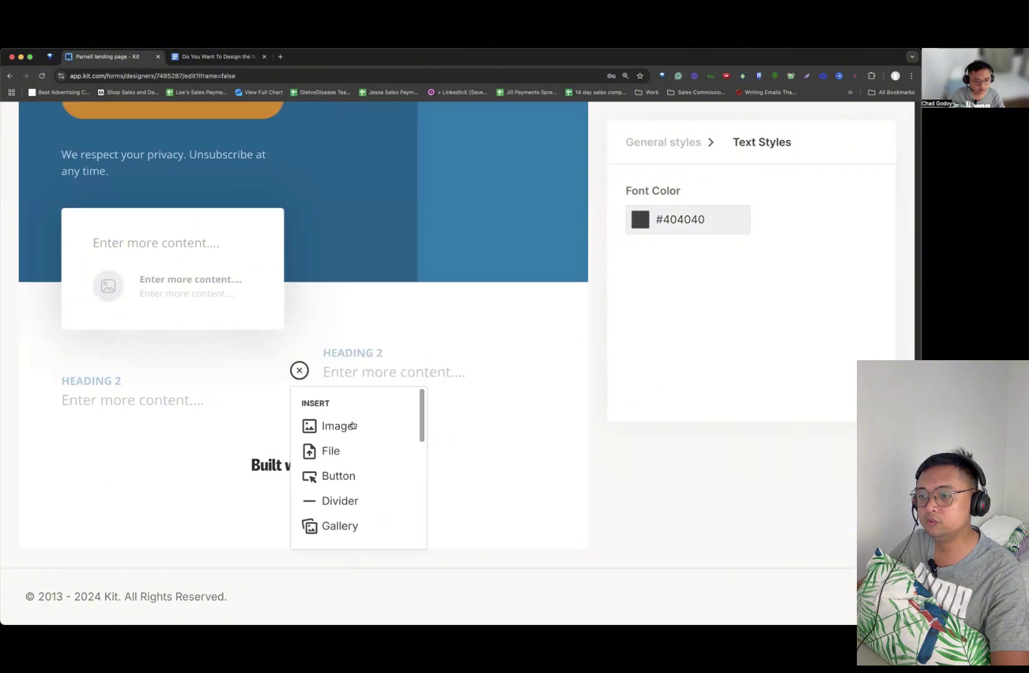
pyautogui.scroll(-3, 363, 404)
pyautogui.click(438, 329)
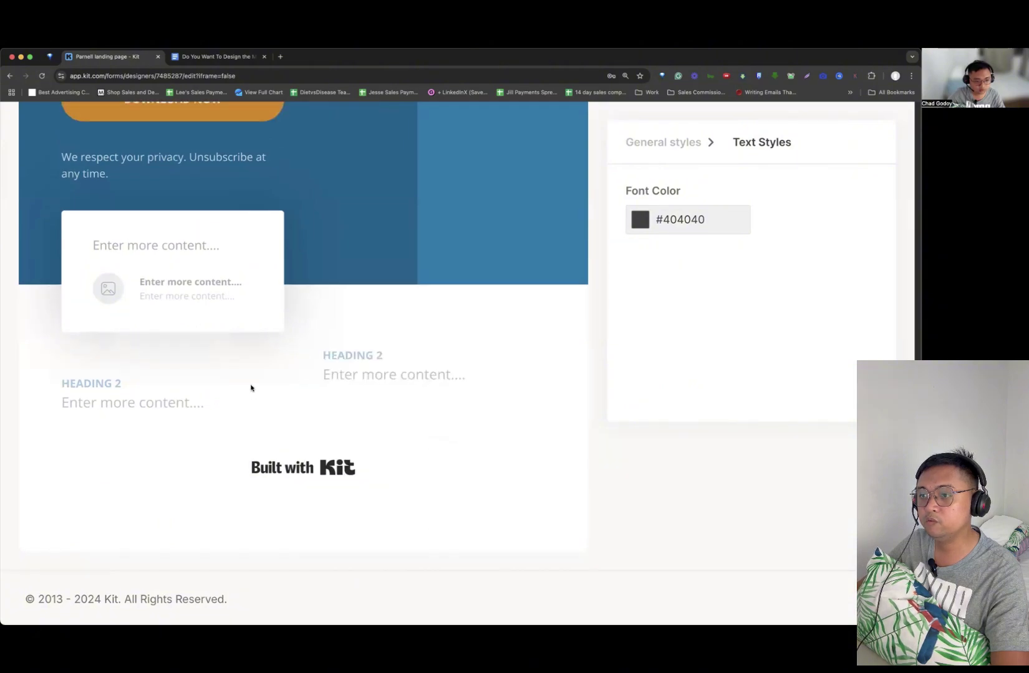
# - Examine the empty testimonial card, the rest of the page and the general styles for a way to remove the card
pyautogui.scroll(5, 251, 388)
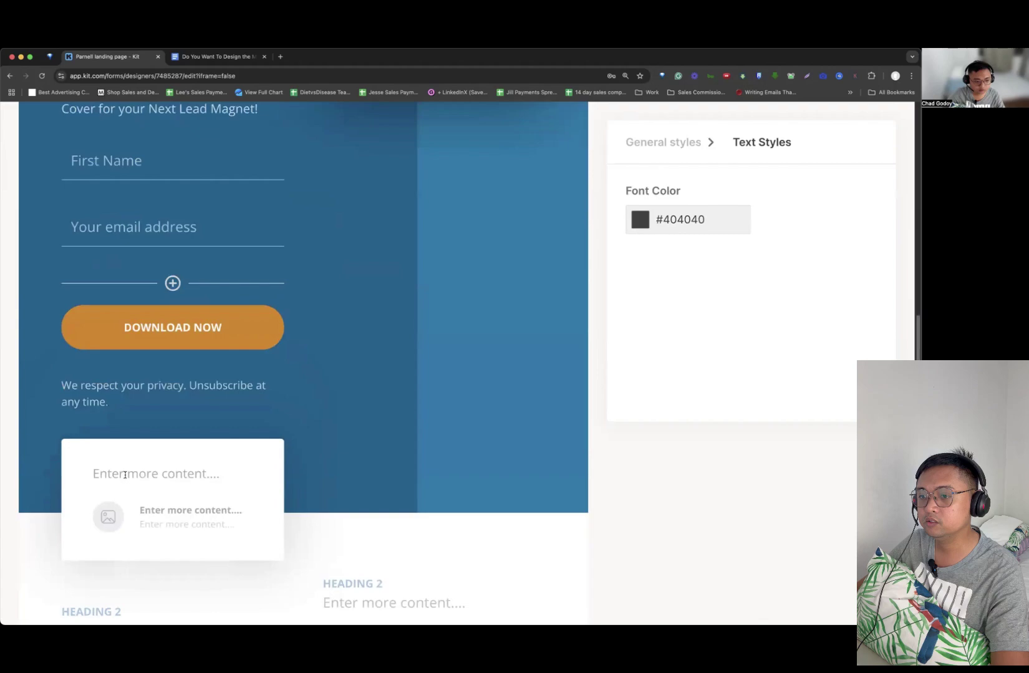
pyautogui.click(75, 474)
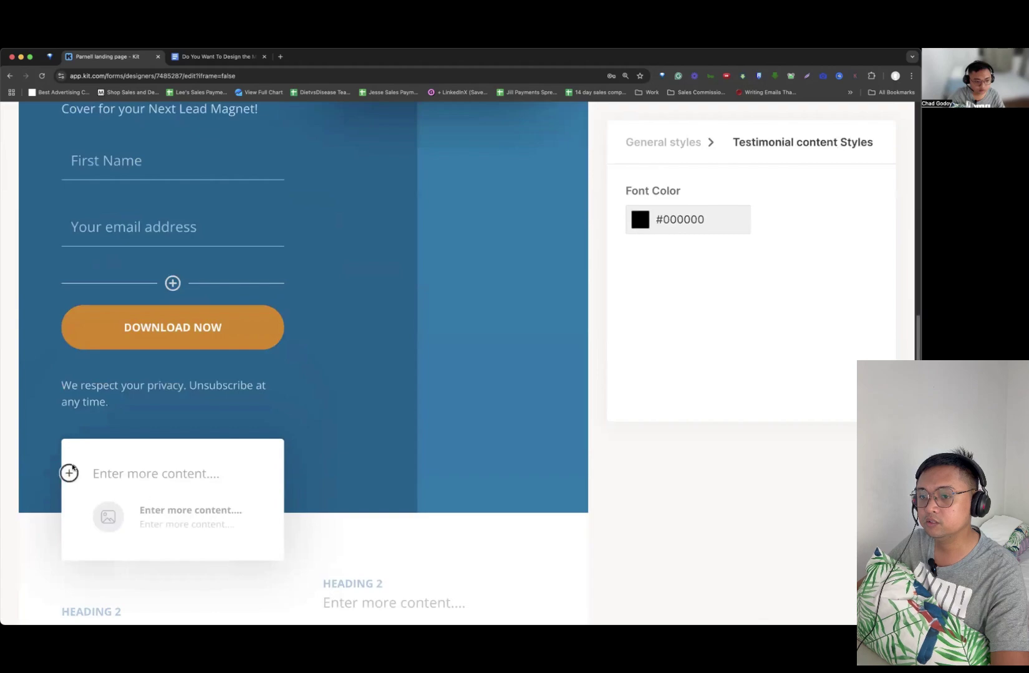
pyautogui.click(679, 143)
pyautogui.scroll(-5, 785, 250)
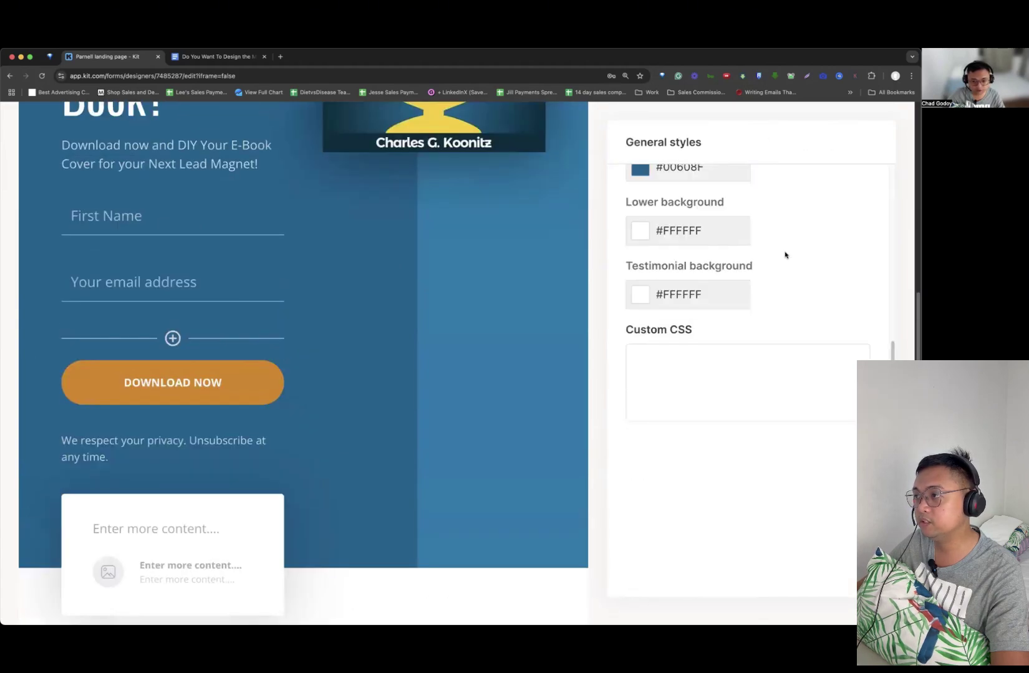
pyautogui.scroll(5, 785, 255)
pyautogui.scroll(5, 785, 212)
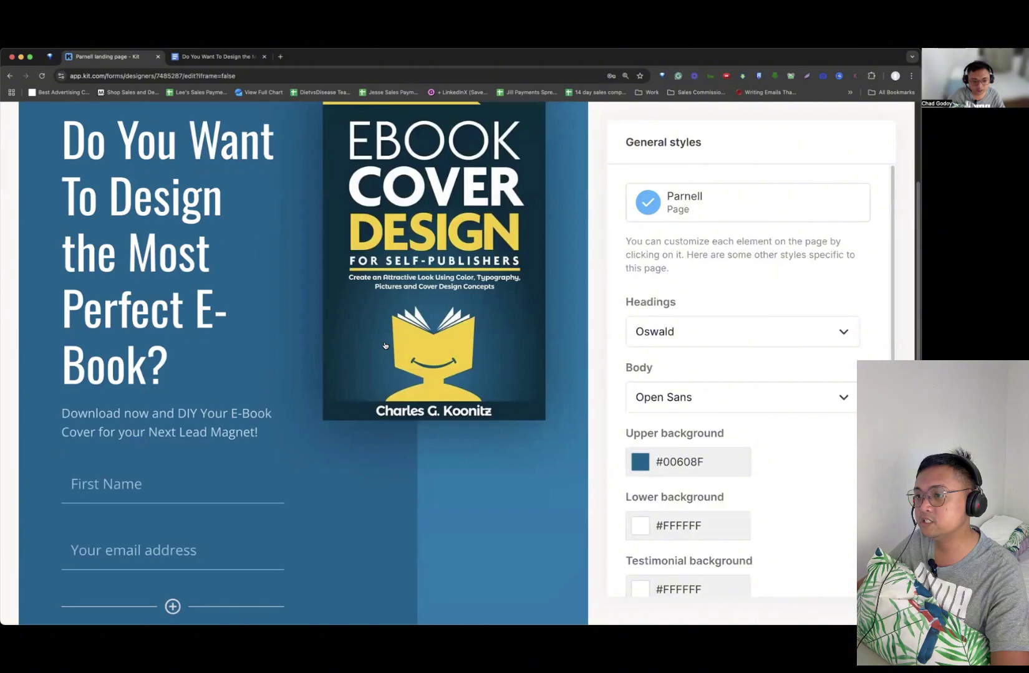
pyautogui.scroll(-8, 382, 399)
pyautogui.scroll(-3, 392, 399)
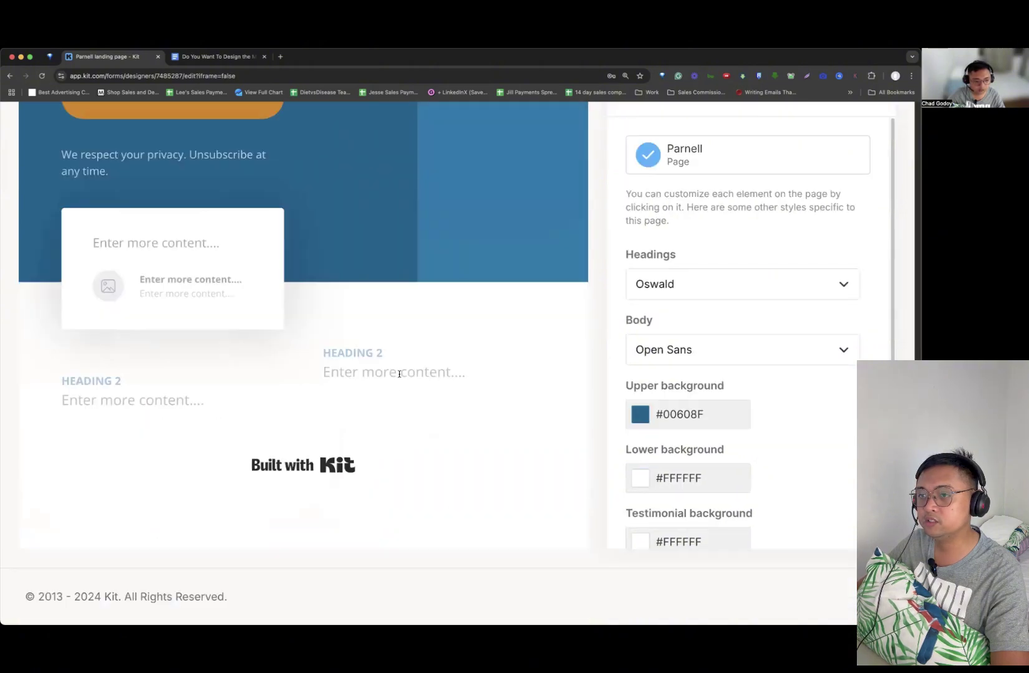
pyautogui.scroll(5, 389, 382)
pyautogui.scroll(8, 586, 271)
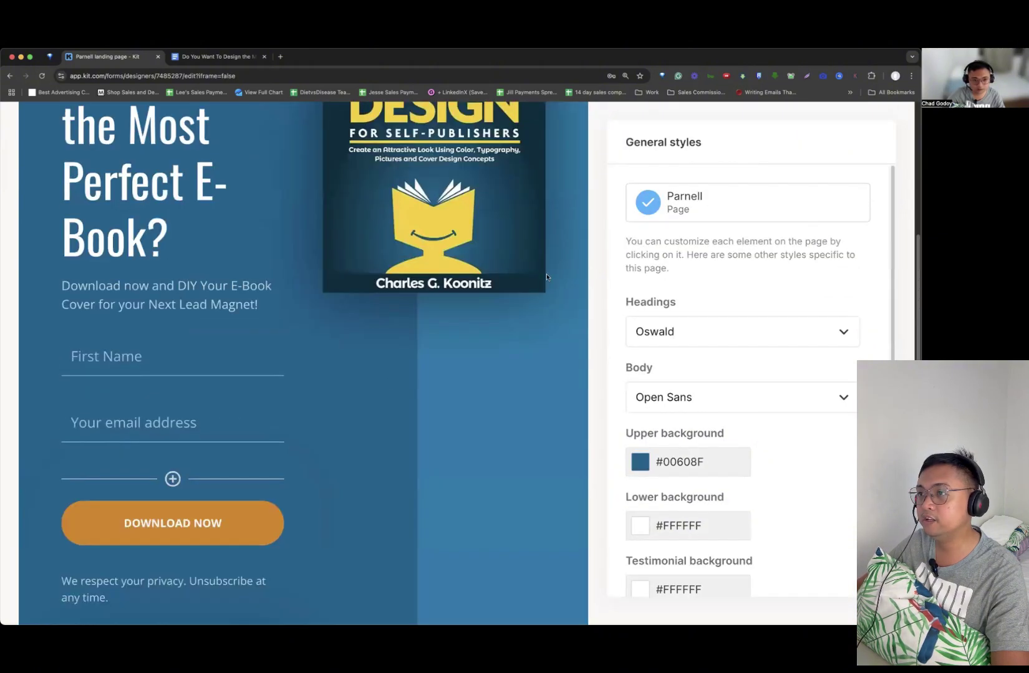
pyautogui.scroll(-8, 410, 337)
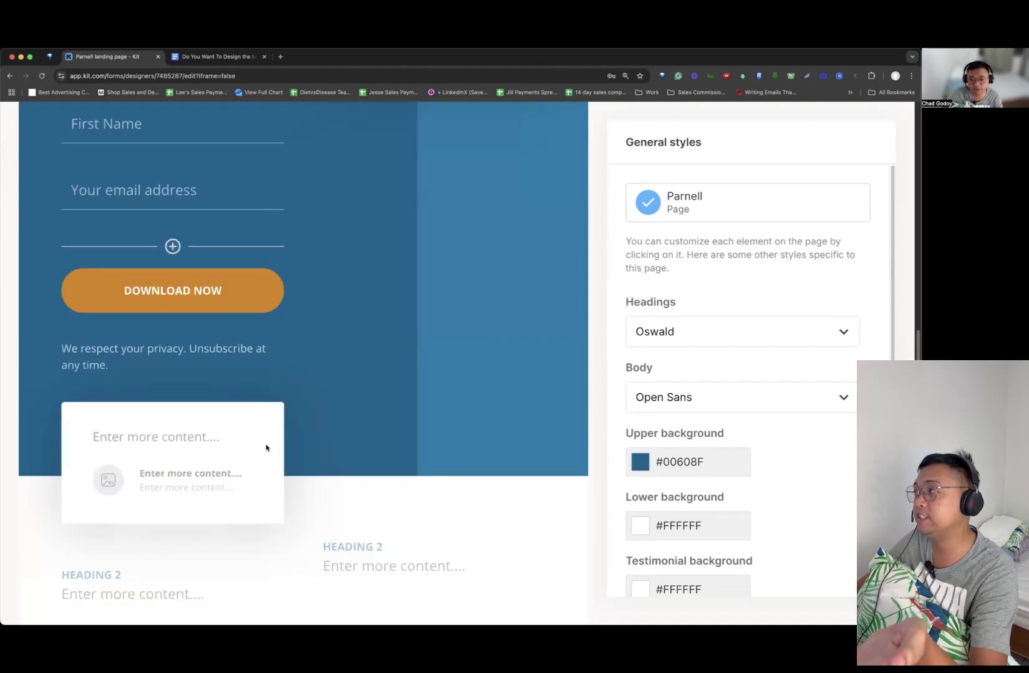
# - Examine the empty testimonial card's content area, its insert options and the cleared sections below it
pyautogui.click(198, 437)
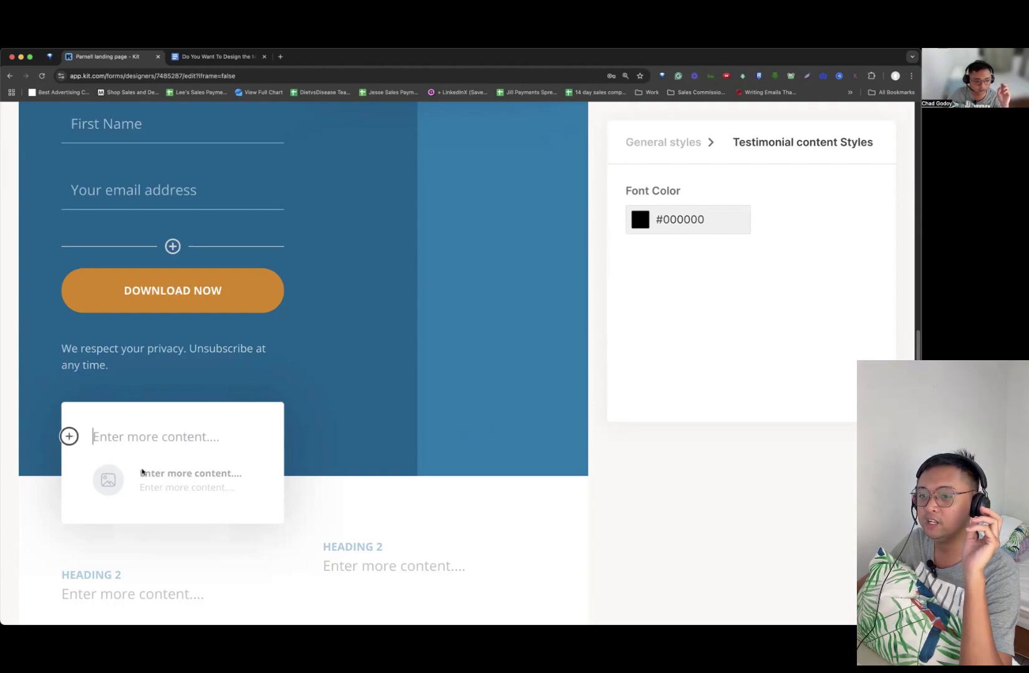
pyautogui.click(115, 488)
pyautogui.scroll(-5, 149, 449)
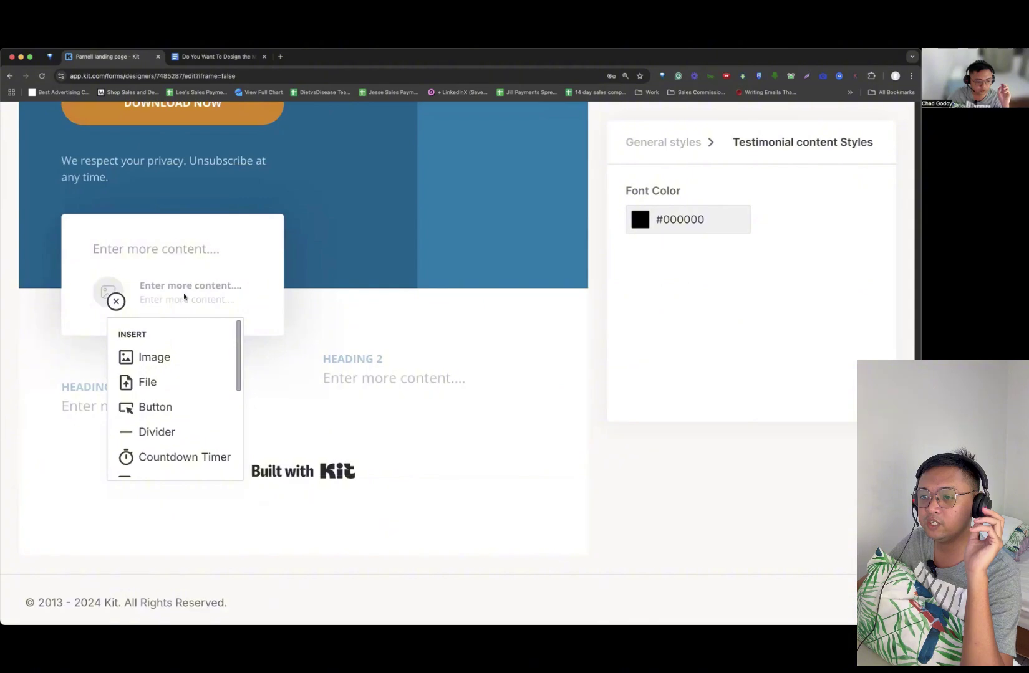
pyautogui.scroll(-4, 178, 373)
pyautogui.scroll(-3, 187, 374)
pyautogui.click(336, 348)
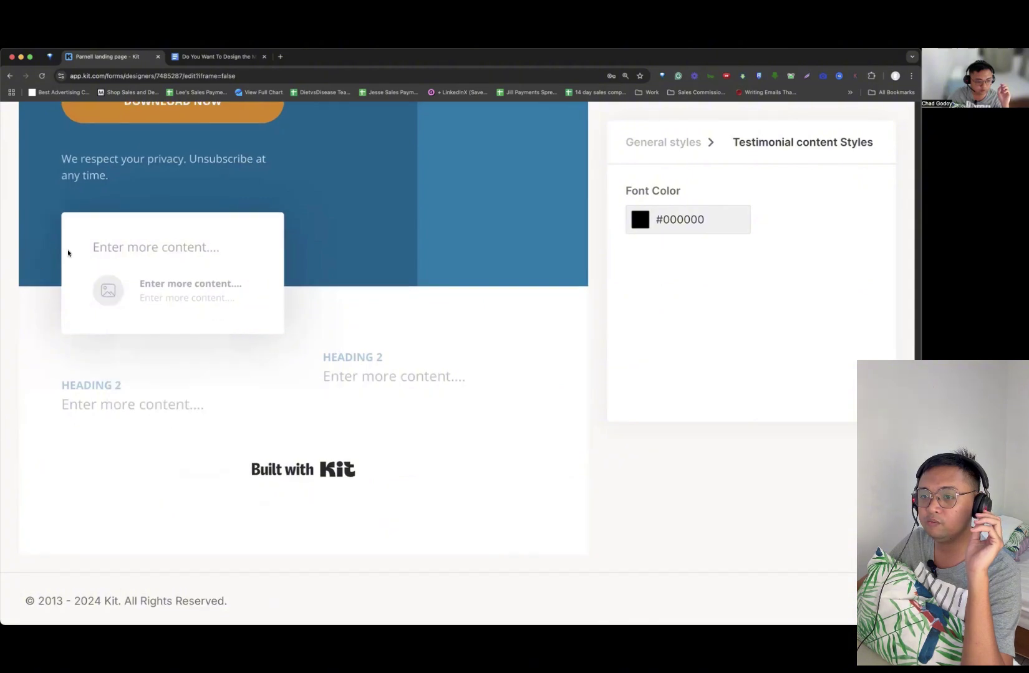
# - Save the landing page, preview it around the sign-up form and blank testimonial card, and exit the preview
pyautogui.scroll(15, 244, 247)
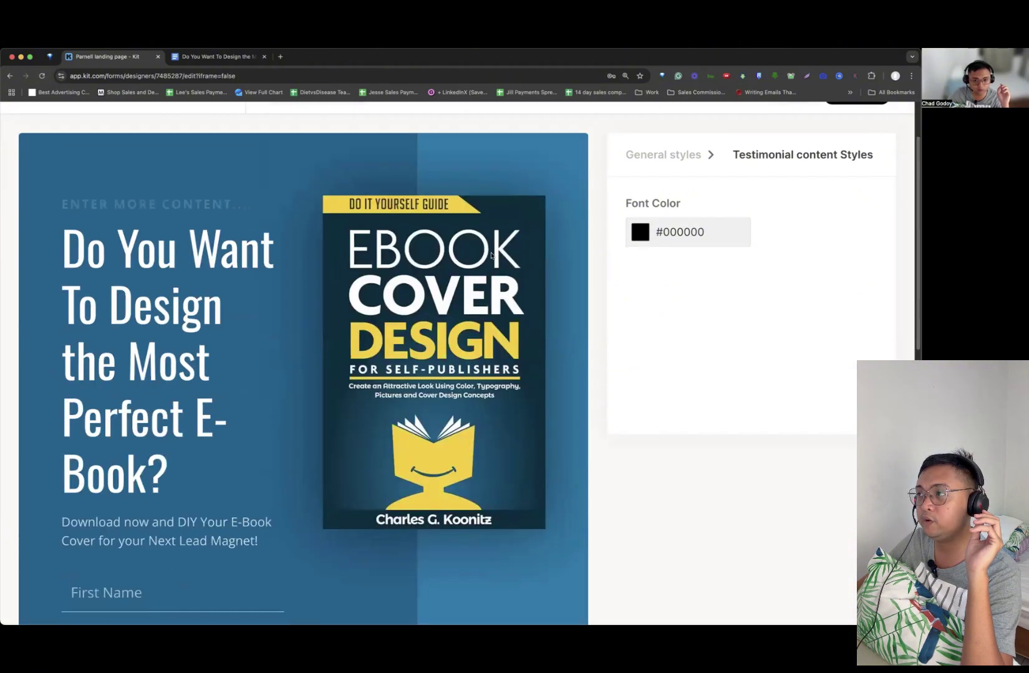
pyautogui.click(790, 171)
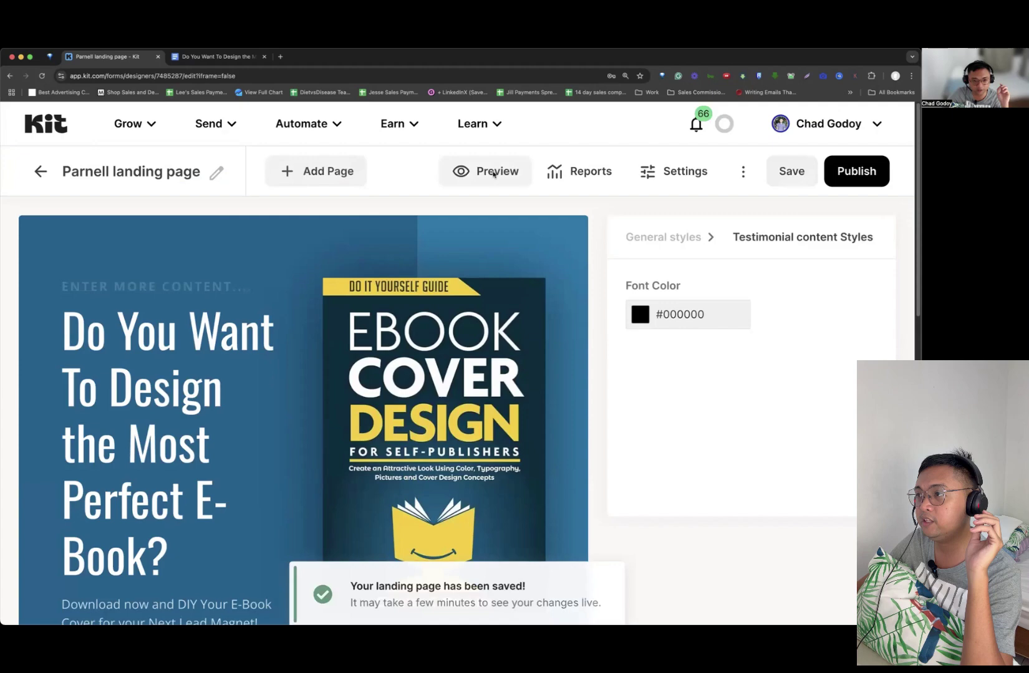
pyautogui.click(493, 172)
pyautogui.scroll(-10, 495, 250)
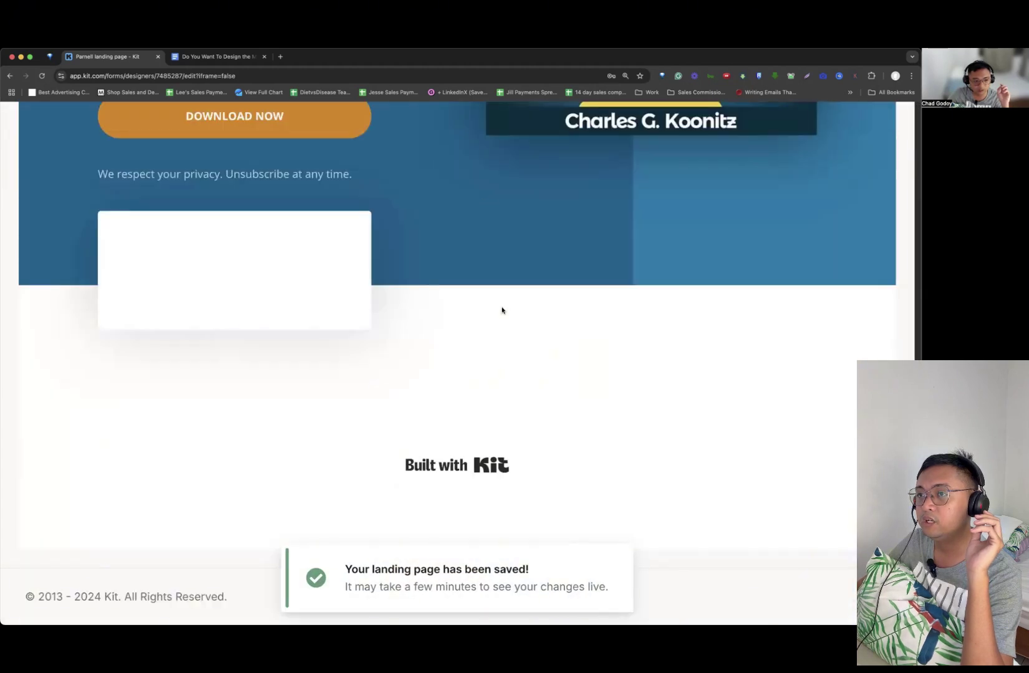
pyautogui.scroll(3, 508, 308)
pyautogui.scroll(-3, 518, 308)
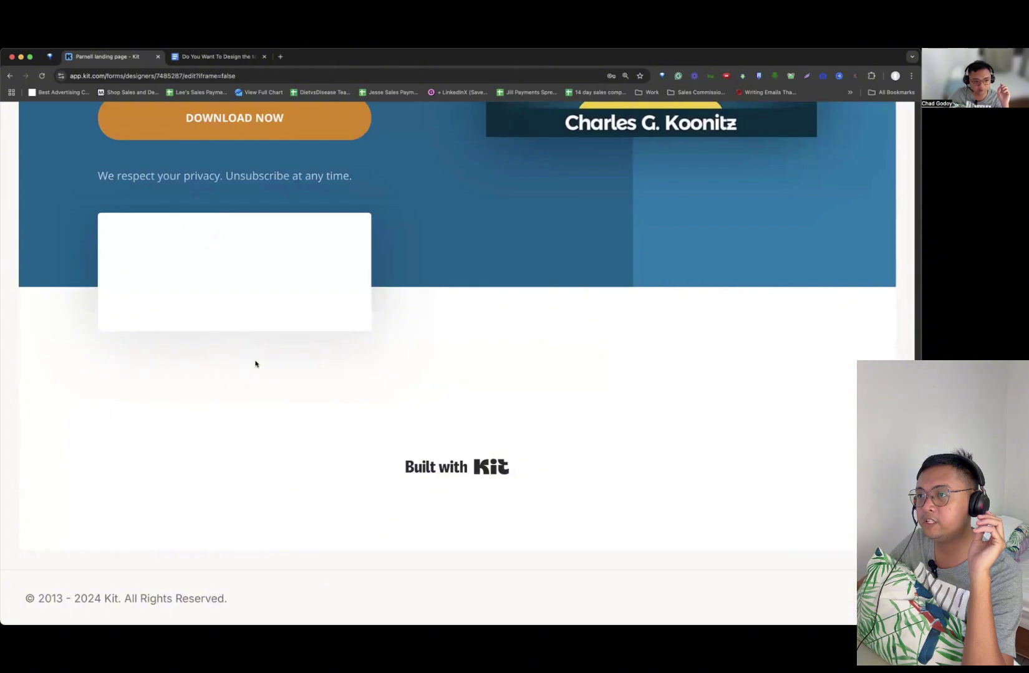
pyautogui.scroll(4, 399, 257)
pyautogui.scroll(-2, 243, 457)
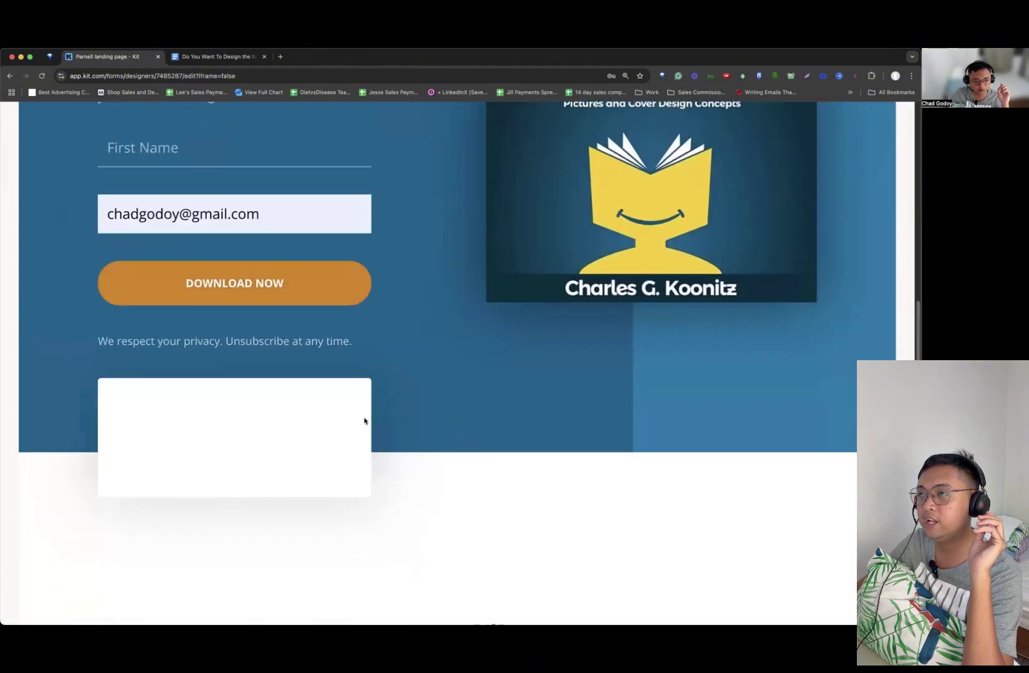
pyautogui.scroll(6, 115, 165)
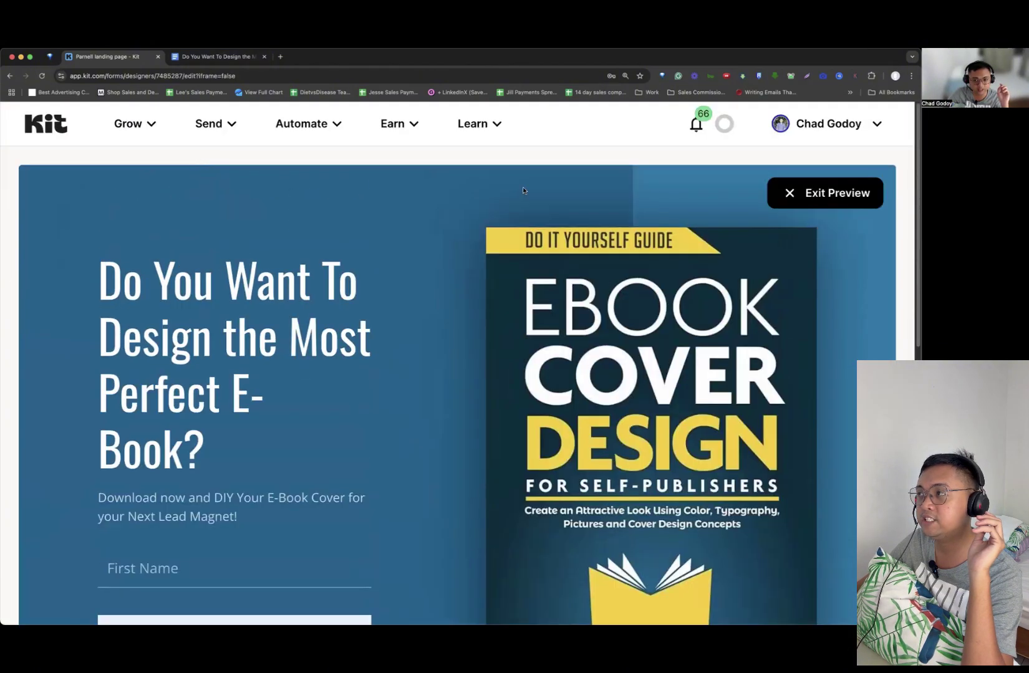
pyautogui.press('Escape')
# - Recheck the empty testimonial content block in the editor
pyautogui.scroll(-8, 241, 472)
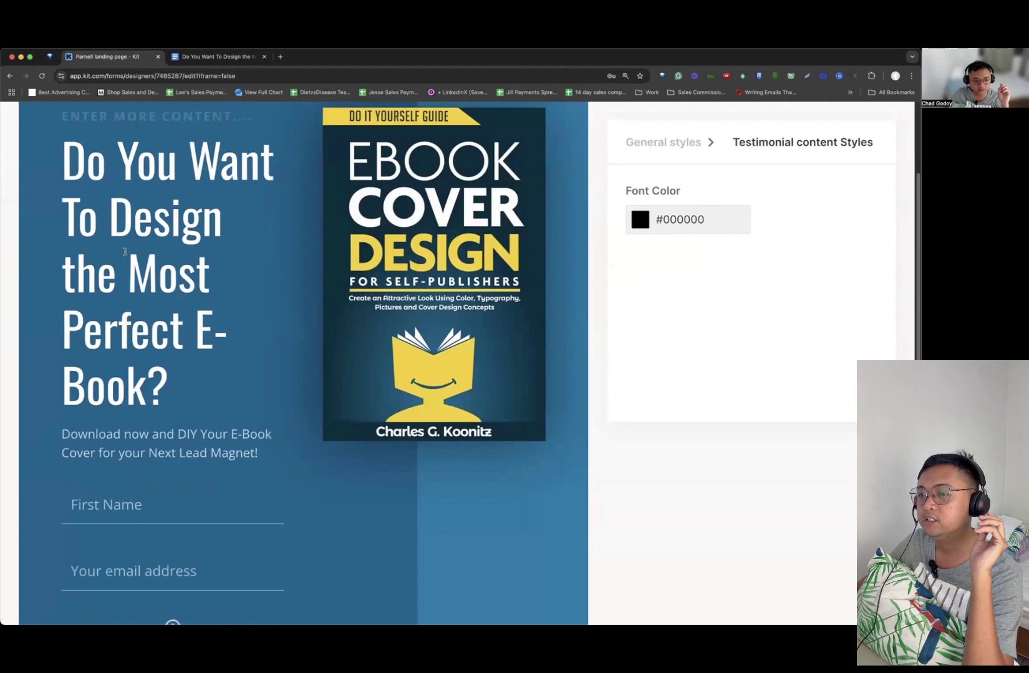
pyautogui.scroll(-2, 240, 472)
pyautogui.click(216, 427)
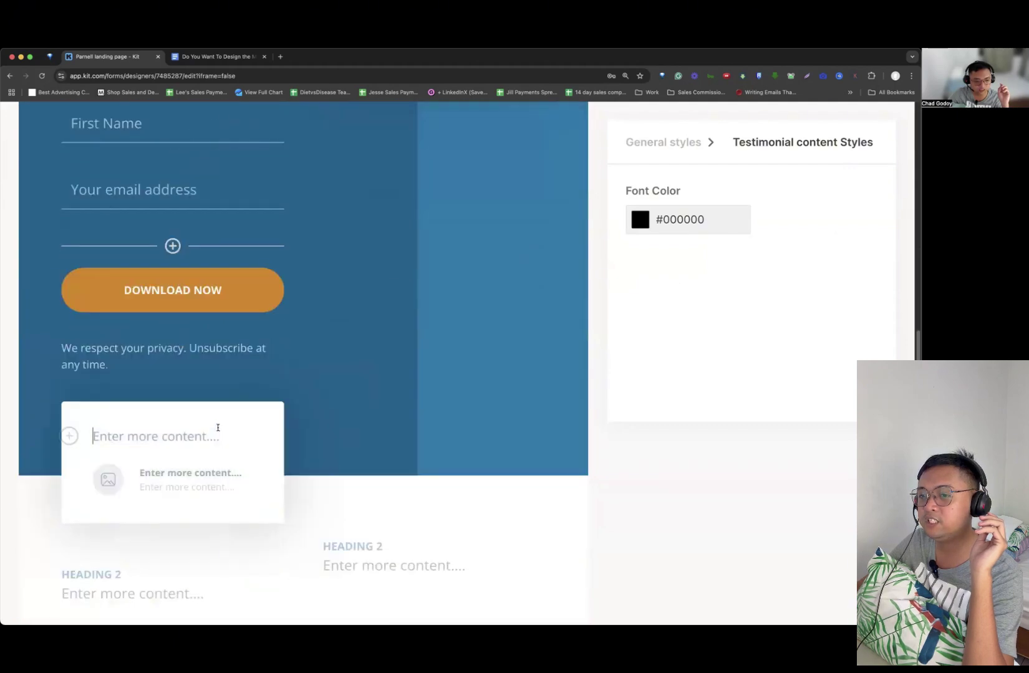
pyautogui.scroll(10, 229, 428)
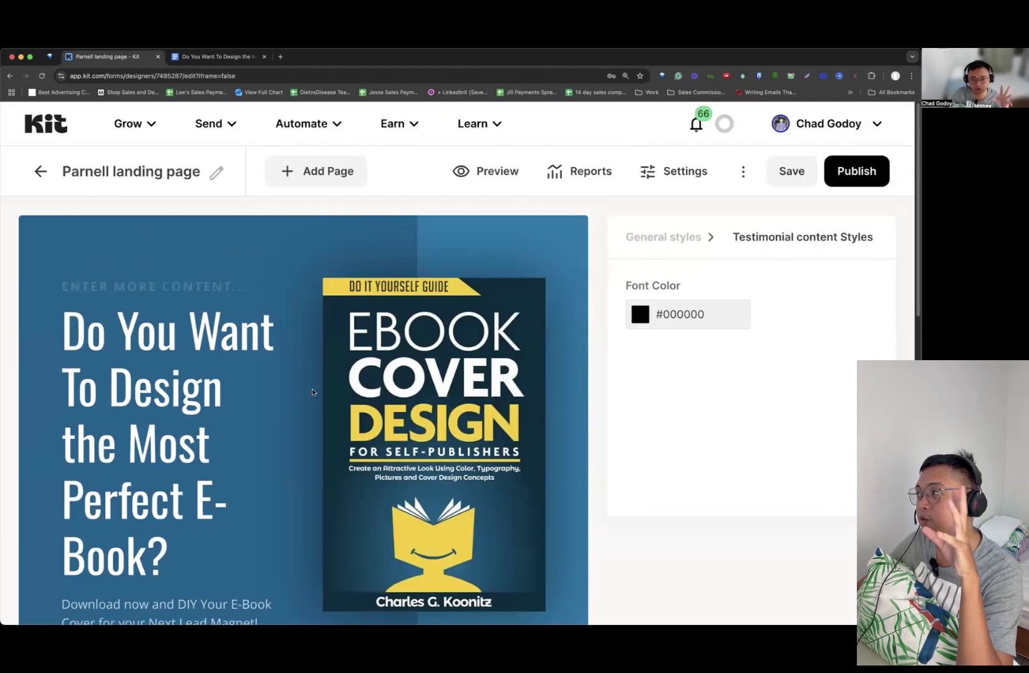
# - Open Landing Pages & Forms in a new browser tab and start a new landing page to reach the template gallery
pyautogui.click(129, 124)
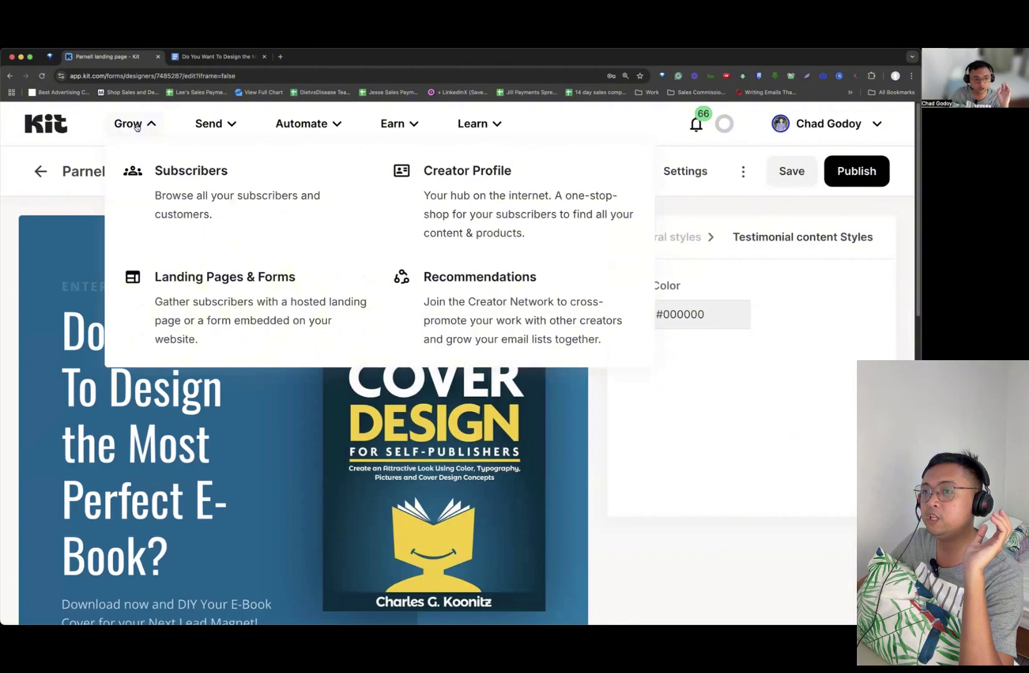
pyautogui.rightClick(214, 286)
pyautogui.click(248, 292)
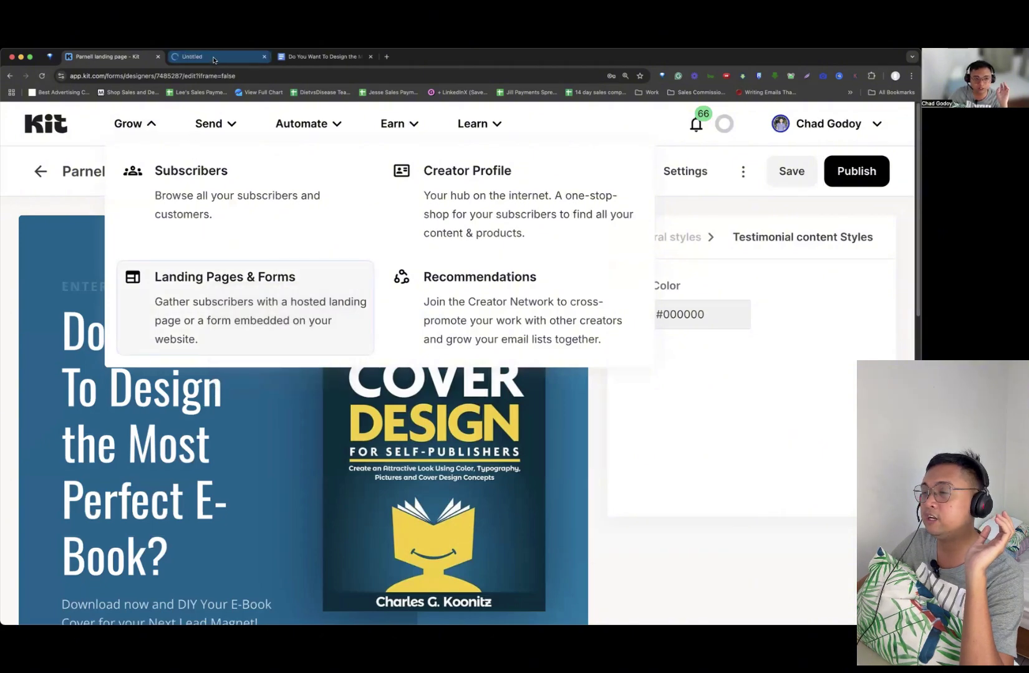
pyautogui.click(214, 58)
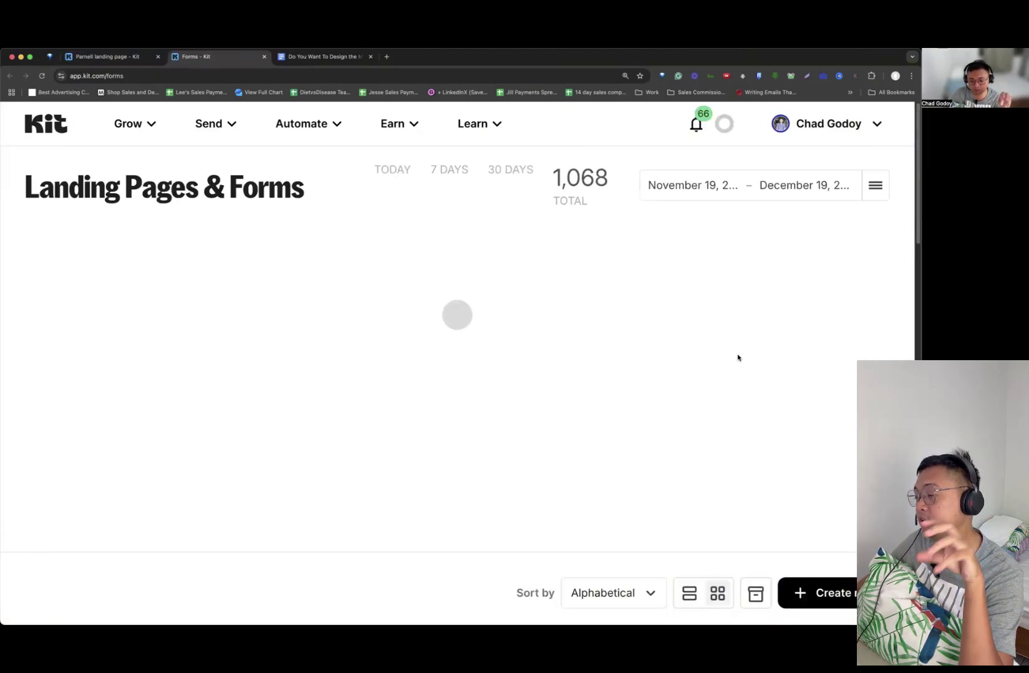
pyautogui.click(810, 597)
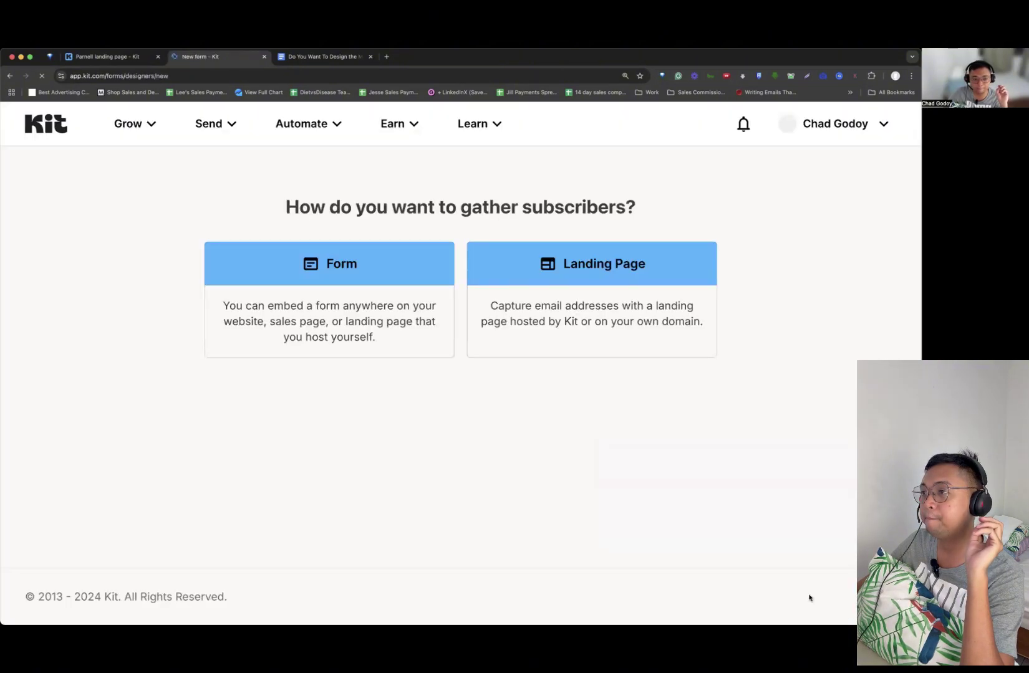
pyautogui.click(633, 267)
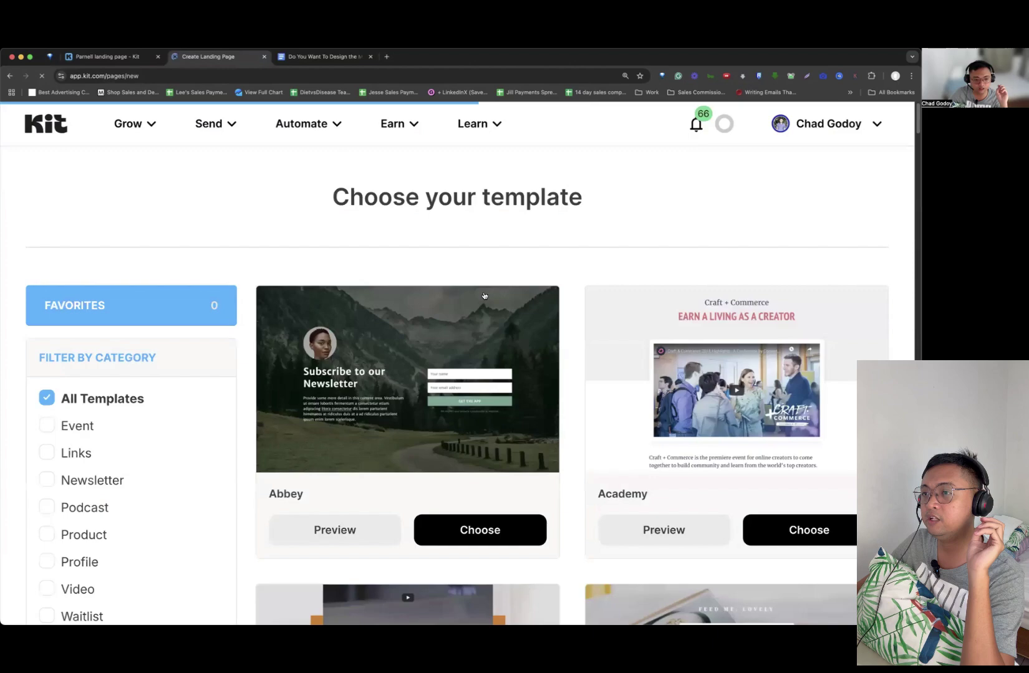
# - Filter the templates to the eBook category and browse them, comparing the Parnell template with the edited landing page
pyautogui.scroll(-4, 478, 281)
pyautogui.click(45, 436)
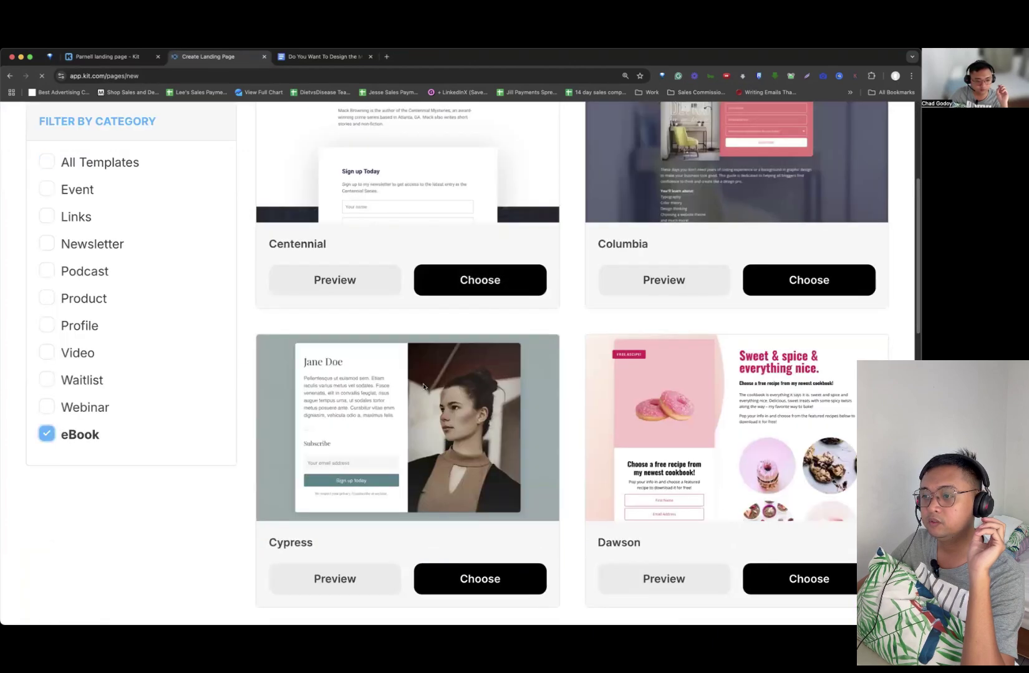
pyautogui.scroll(-2, 418, 330)
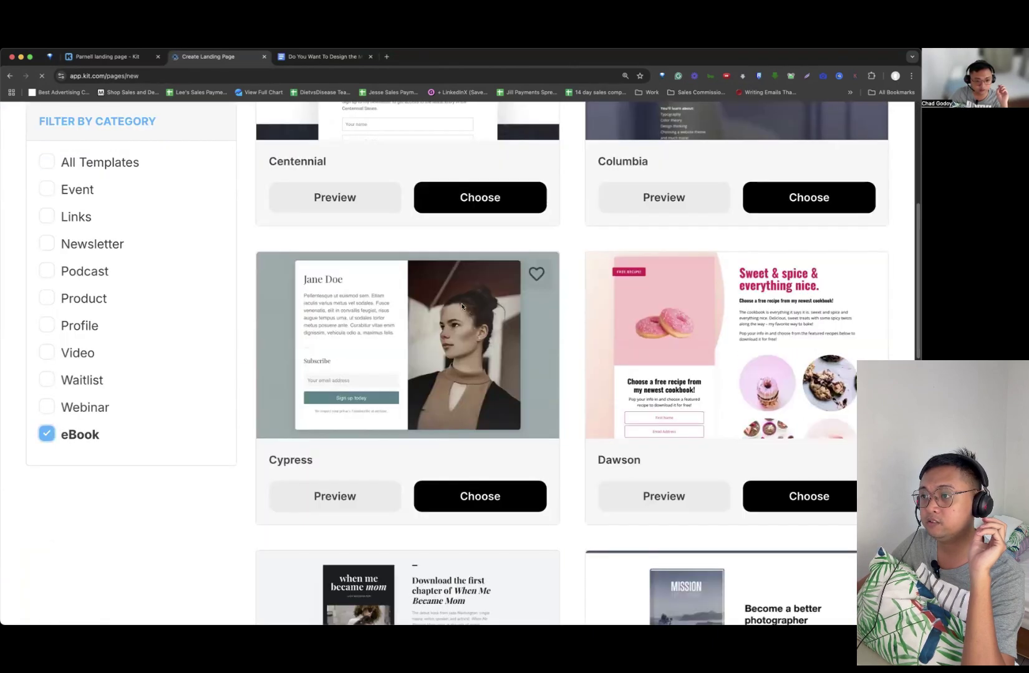
pyautogui.scroll(-3, 634, 329)
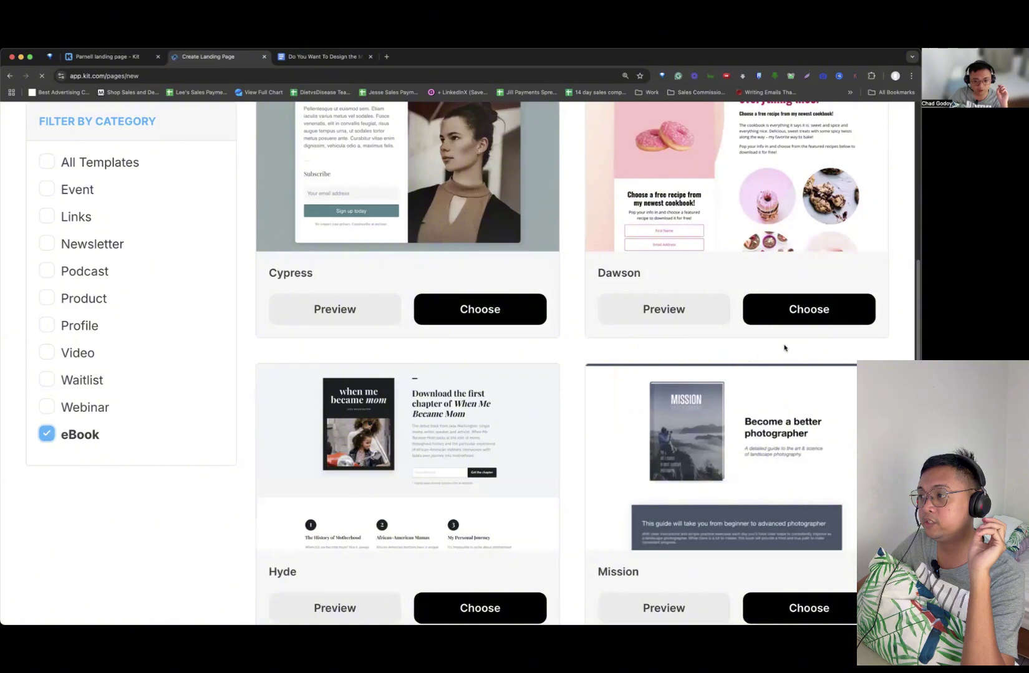
pyautogui.scroll(-3, 766, 300)
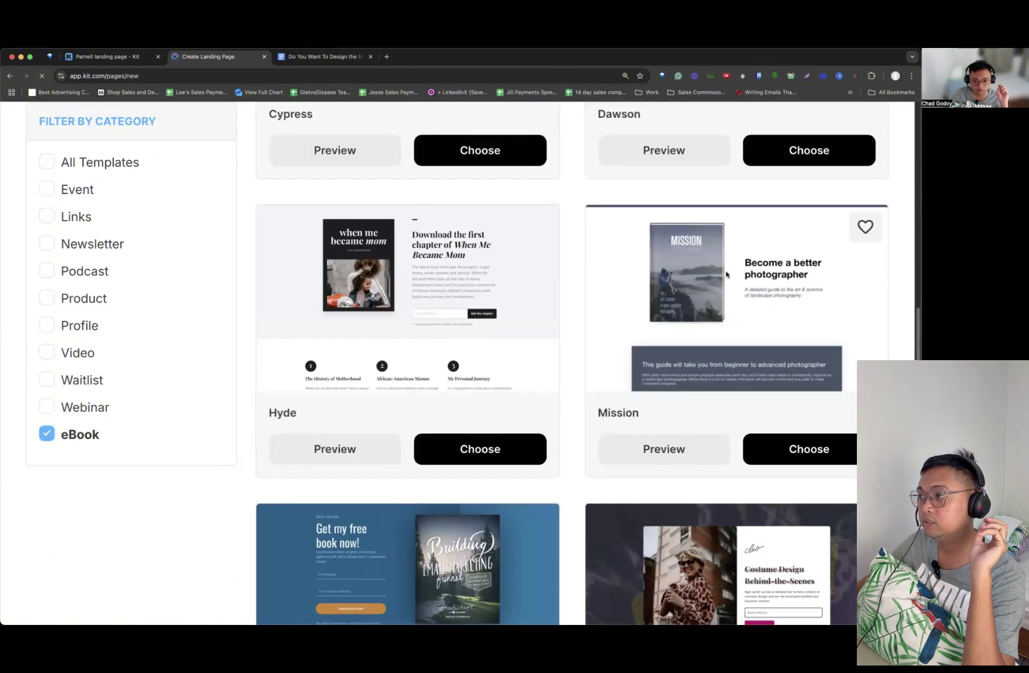
pyautogui.scroll(-2, 729, 273)
pyautogui.scroll(-2, 736, 271)
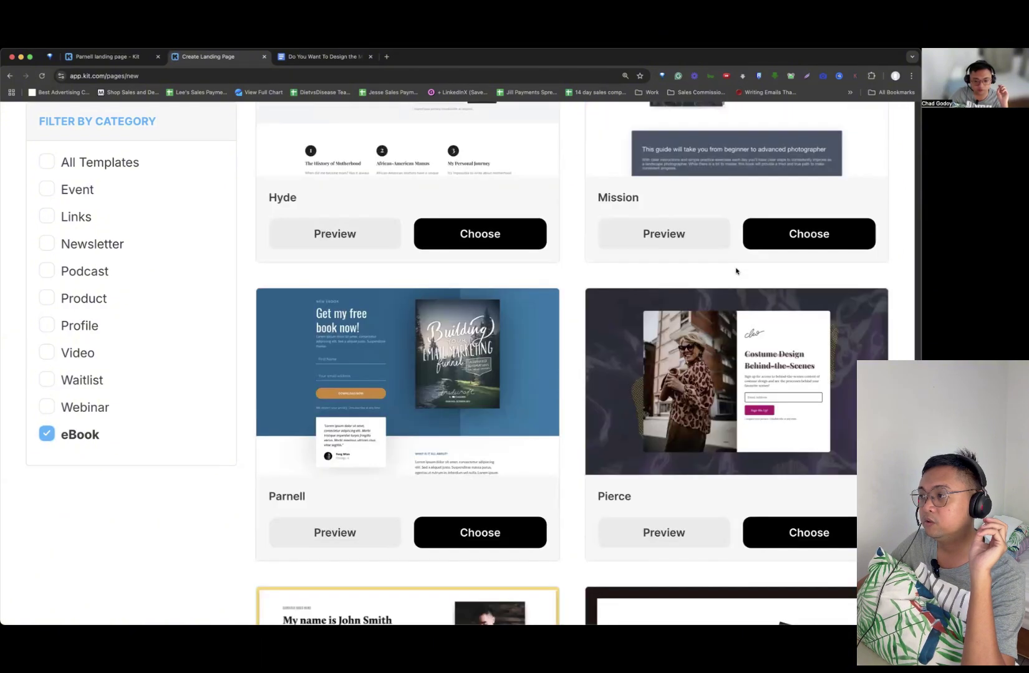
pyautogui.scroll(-4, 724, 366)
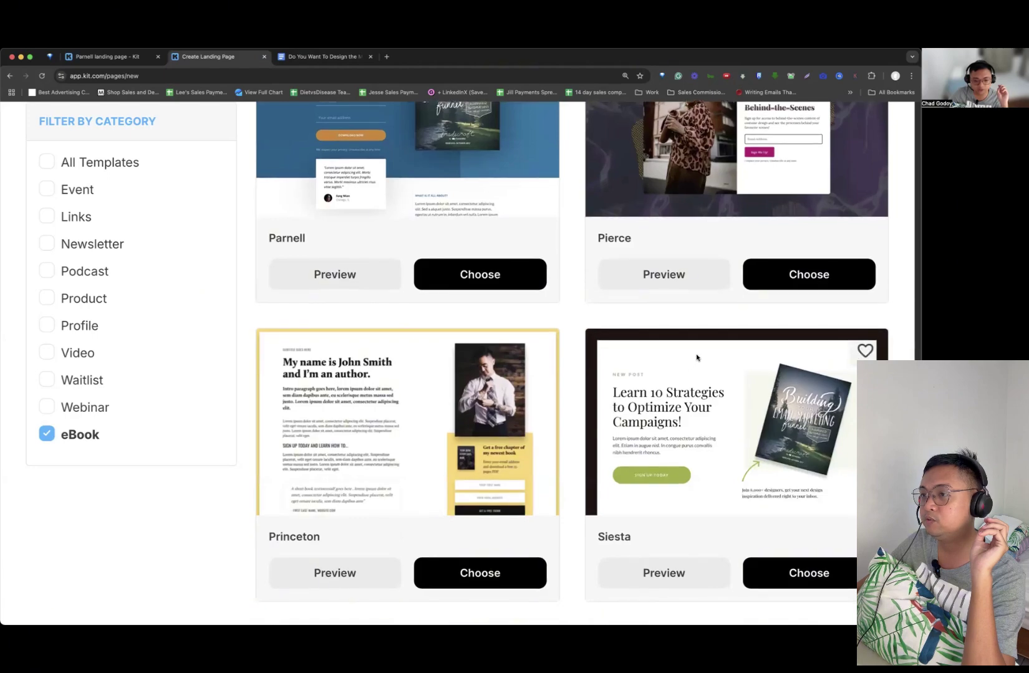
pyautogui.scroll(1, 342, 290)
pyautogui.scroll(1, 339, 287)
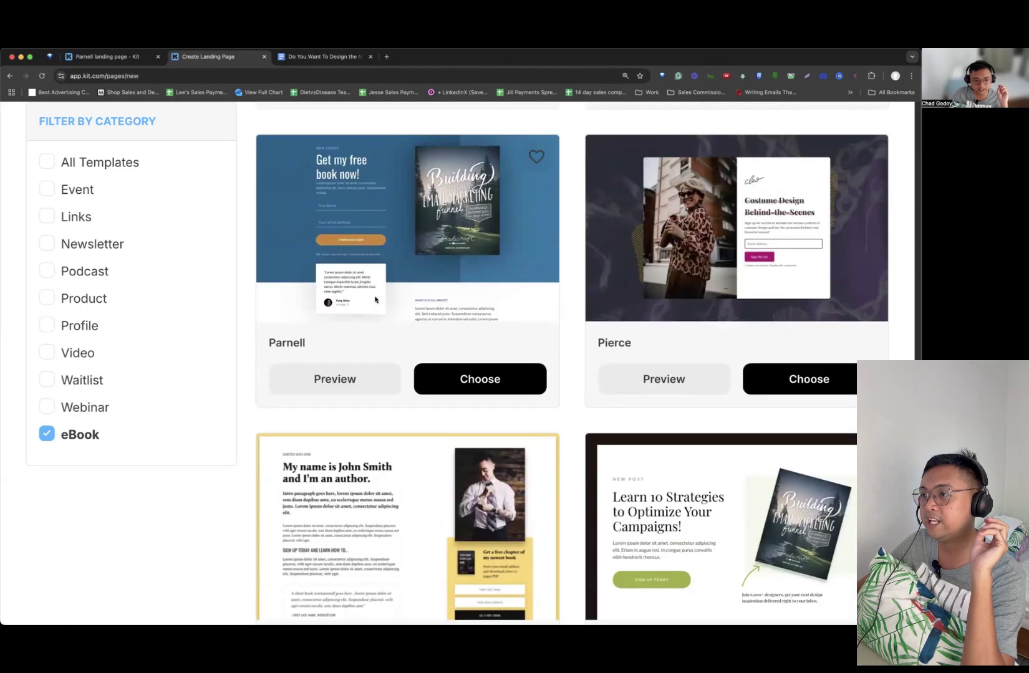
pyautogui.scroll(1, 397, 278)
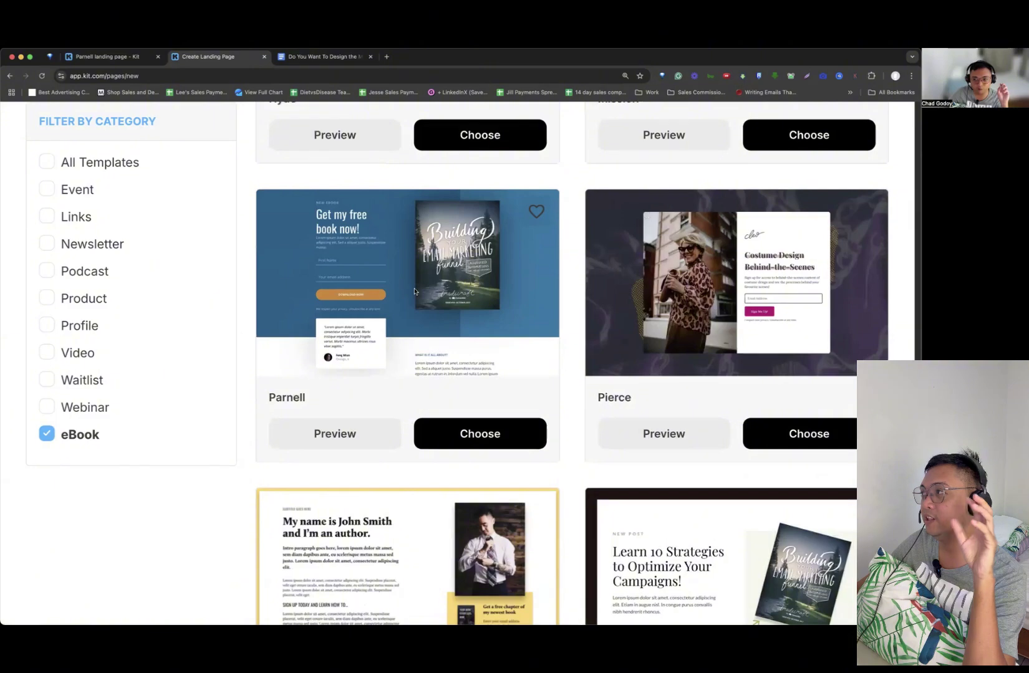
pyautogui.click(122, 63)
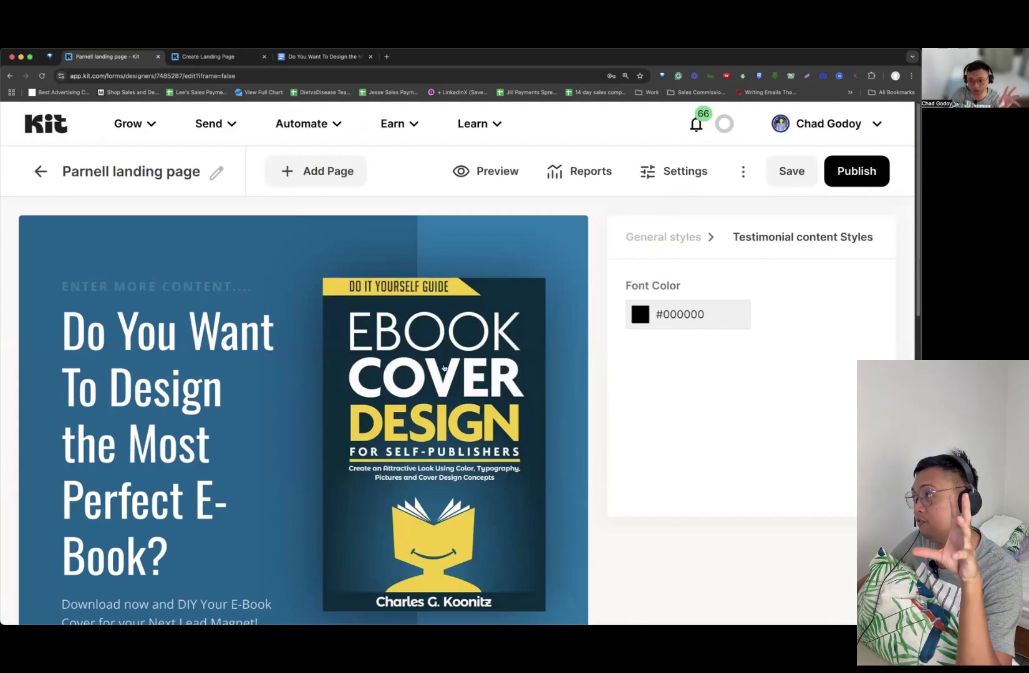
pyautogui.click(209, 56)
pyautogui.scroll(3, 664, 291)
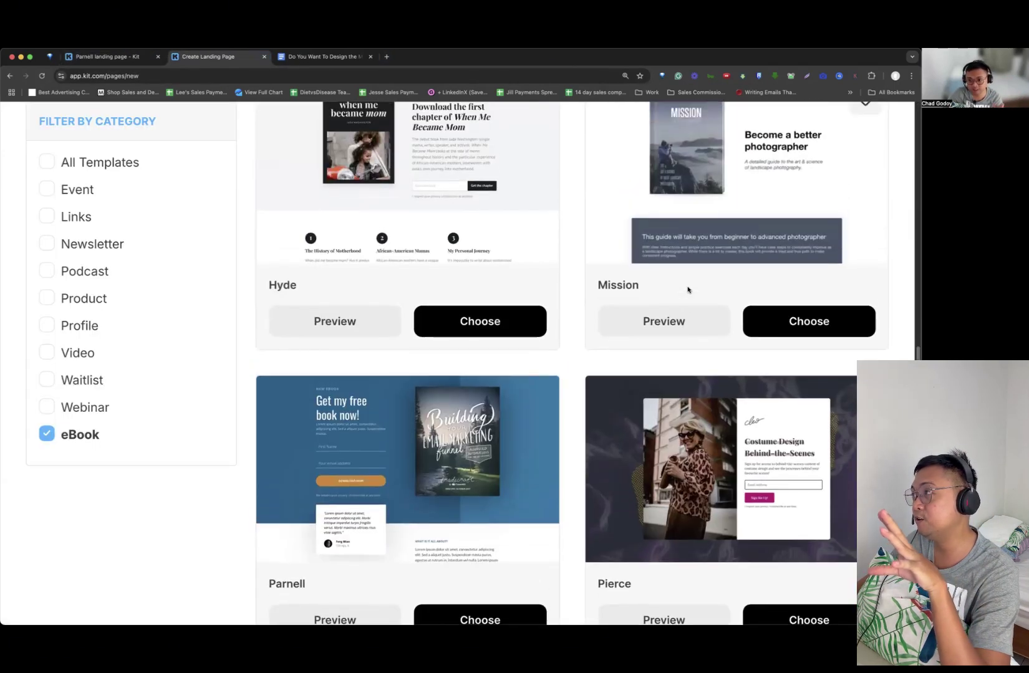
# - Return to the Parnell landing page editor, save the page and review its headline, cover image and form fields
pyautogui.click(139, 59)
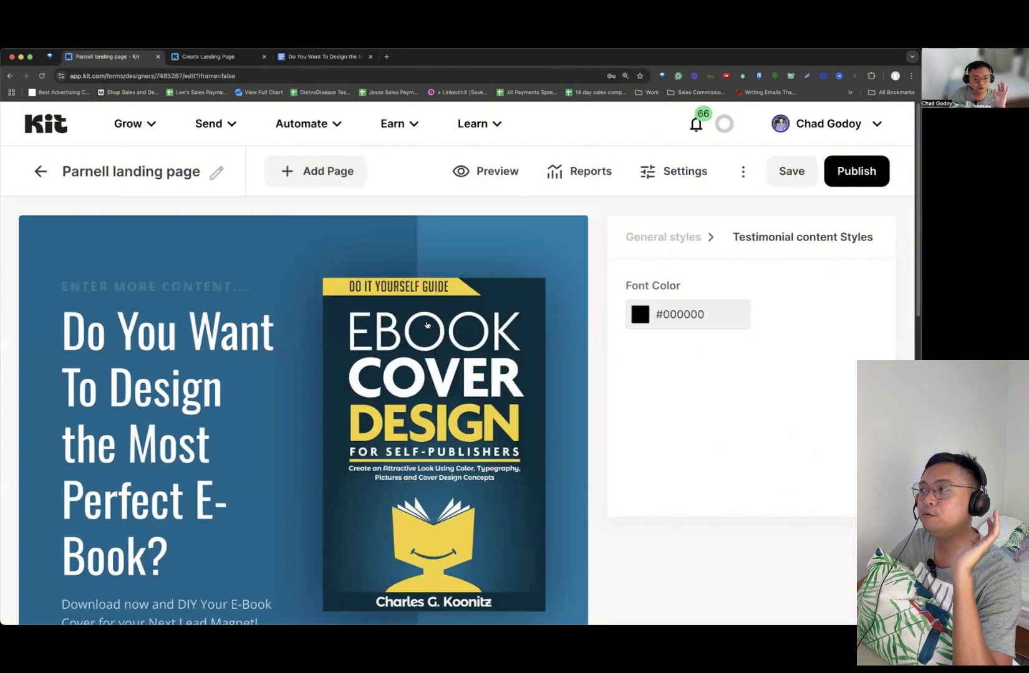
pyautogui.click(789, 172)
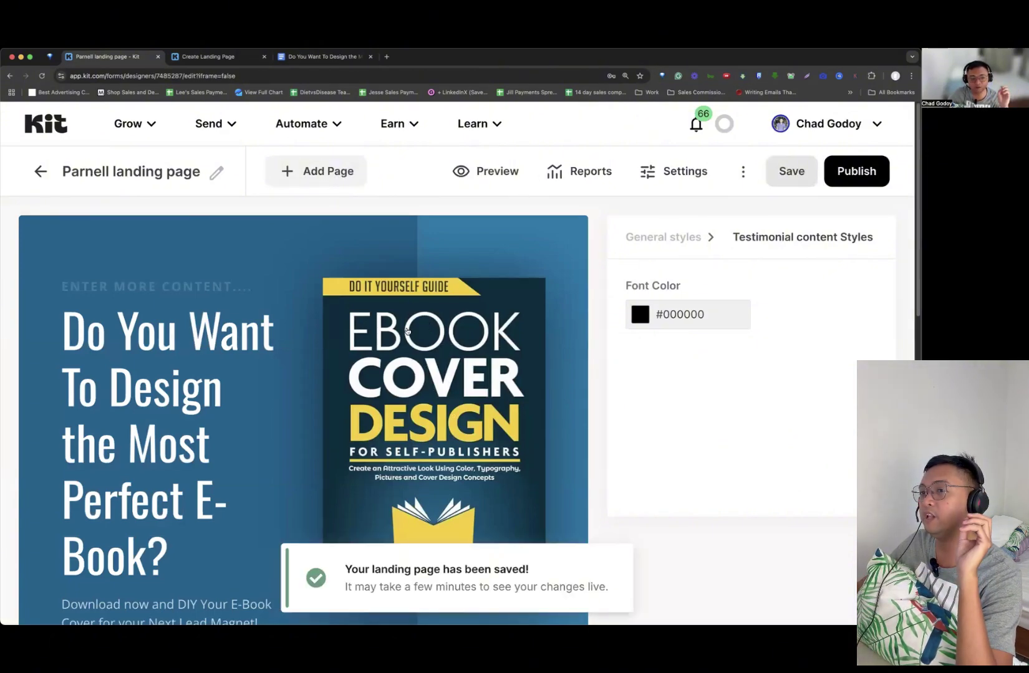
pyautogui.scroll(-3, 406, 332)
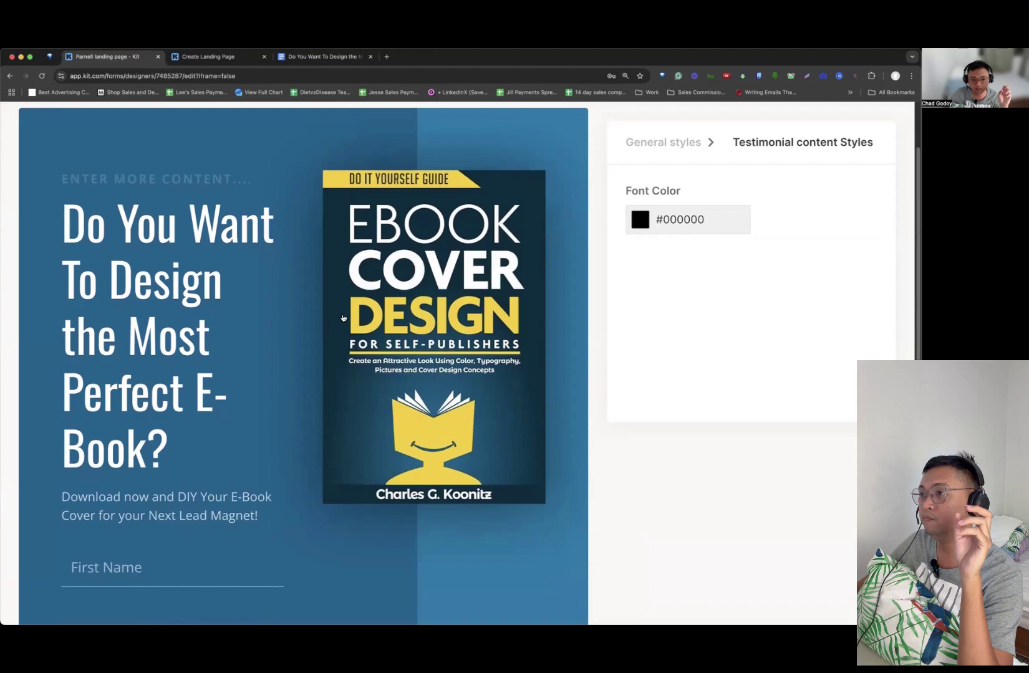
pyautogui.scroll(3, 344, 315)
pyautogui.scroll(-3, 368, 334)
pyautogui.scroll(-3, 374, 339)
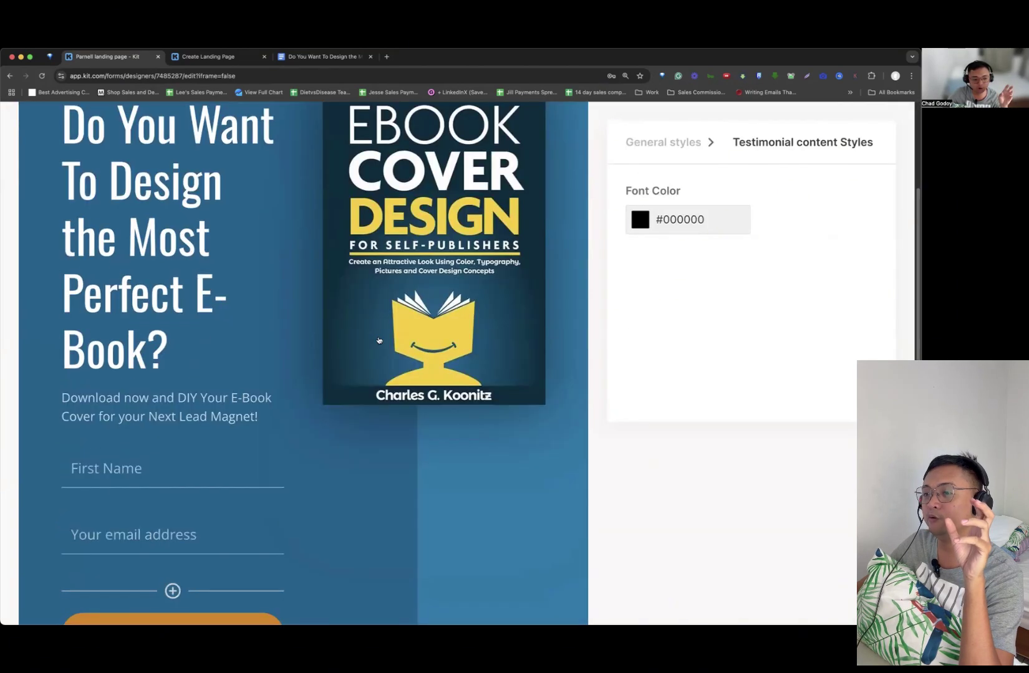
pyautogui.scroll(6, 386, 331)
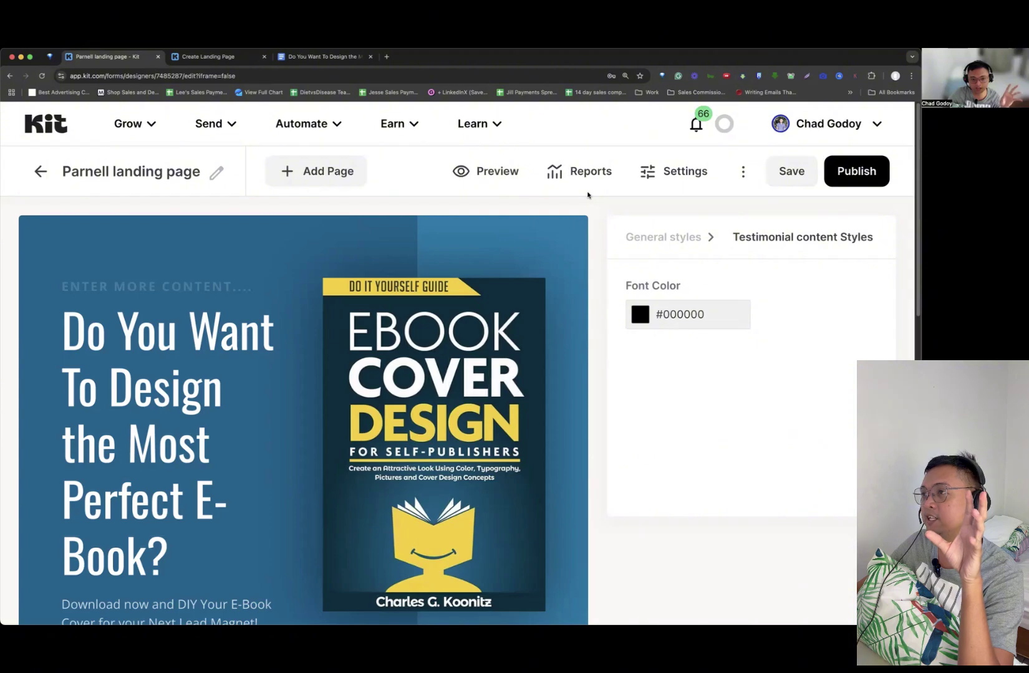
# - Examine the landing page's General and Incentive settings, including the incentive email and redirect options, and close them without changes
pyautogui.click(654, 180)
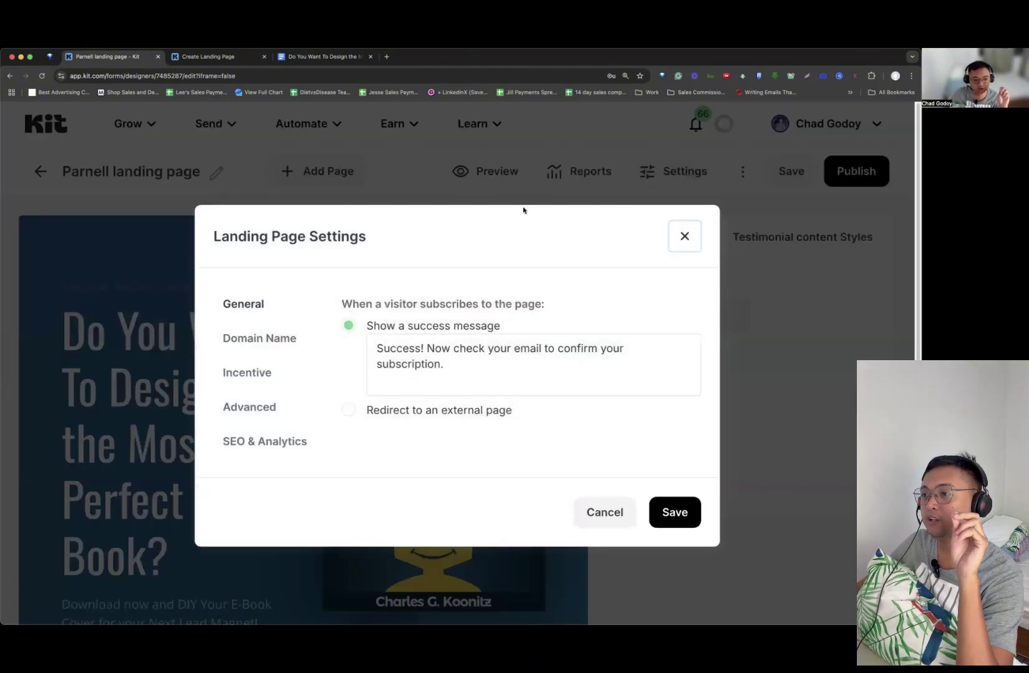
pyautogui.click(265, 374)
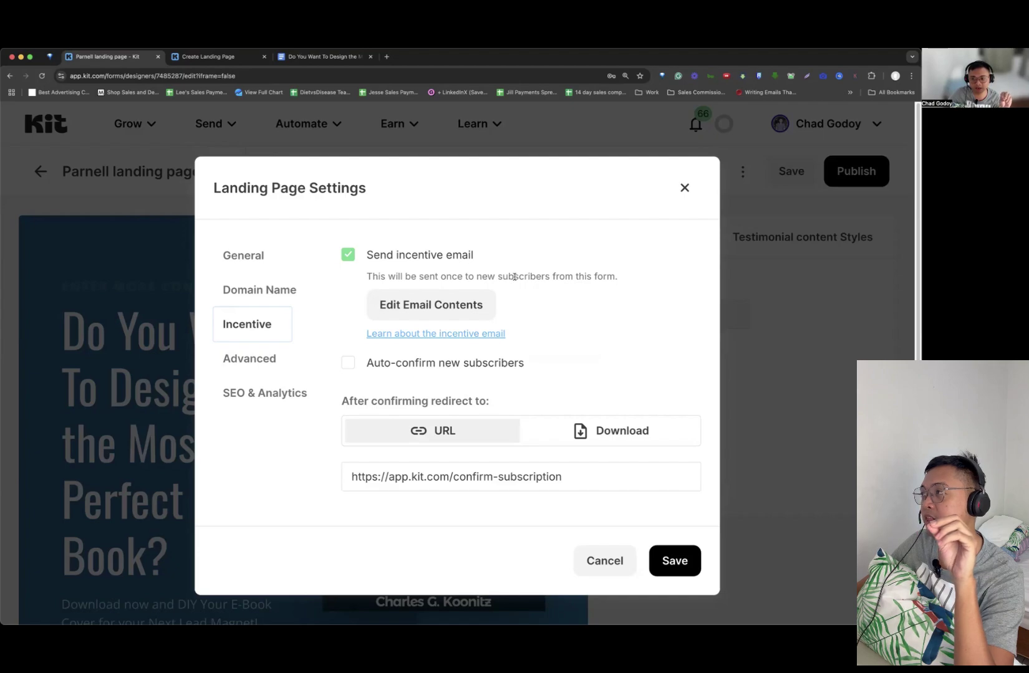
pyautogui.click(685, 187)
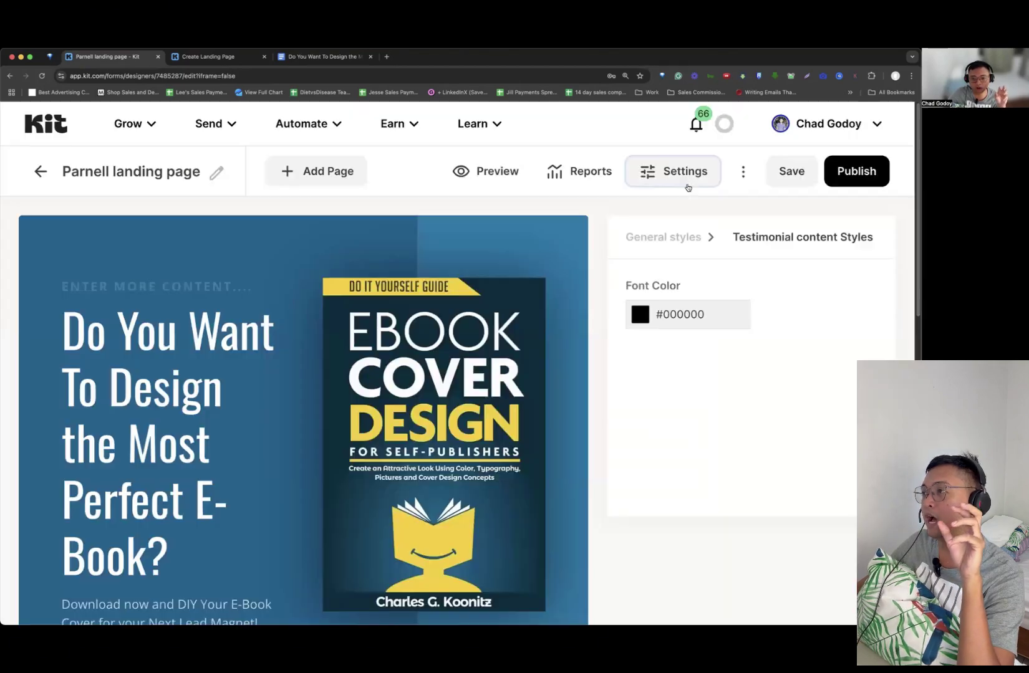
# - Preview the landing page, examine its headline, cover image and sign-up fields, and exit the preview
pyautogui.click(505, 179)
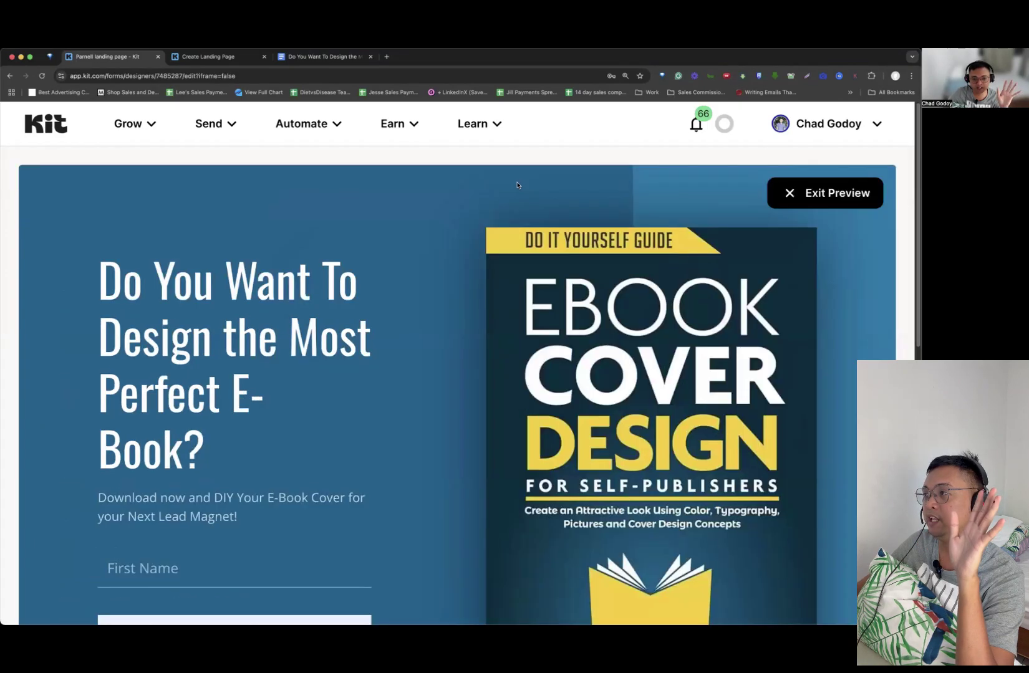
pyautogui.scroll(-10, 556, 204)
pyautogui.scroll(6, 555, 204)
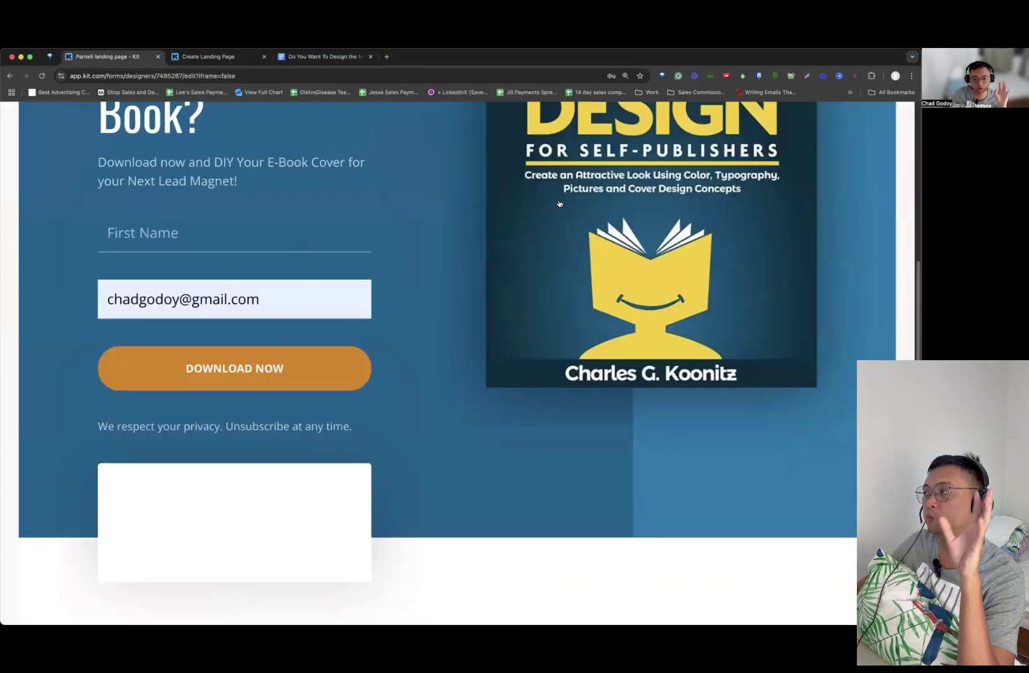
pyautogui.scroll(1, 285, 474)
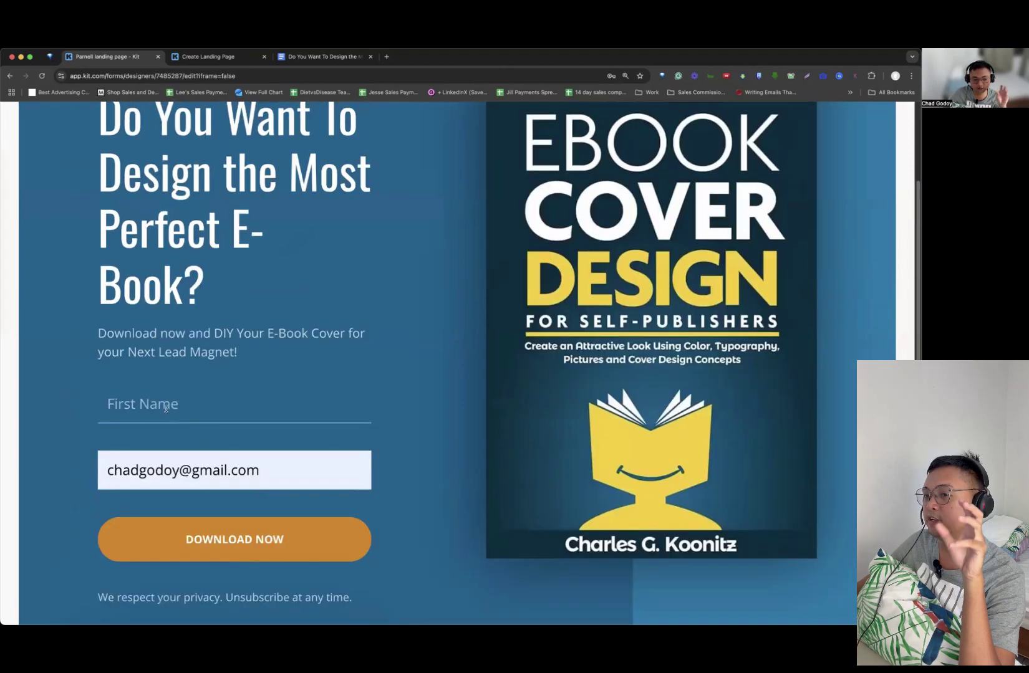
pyautogui.scroll(1, 266, 480)
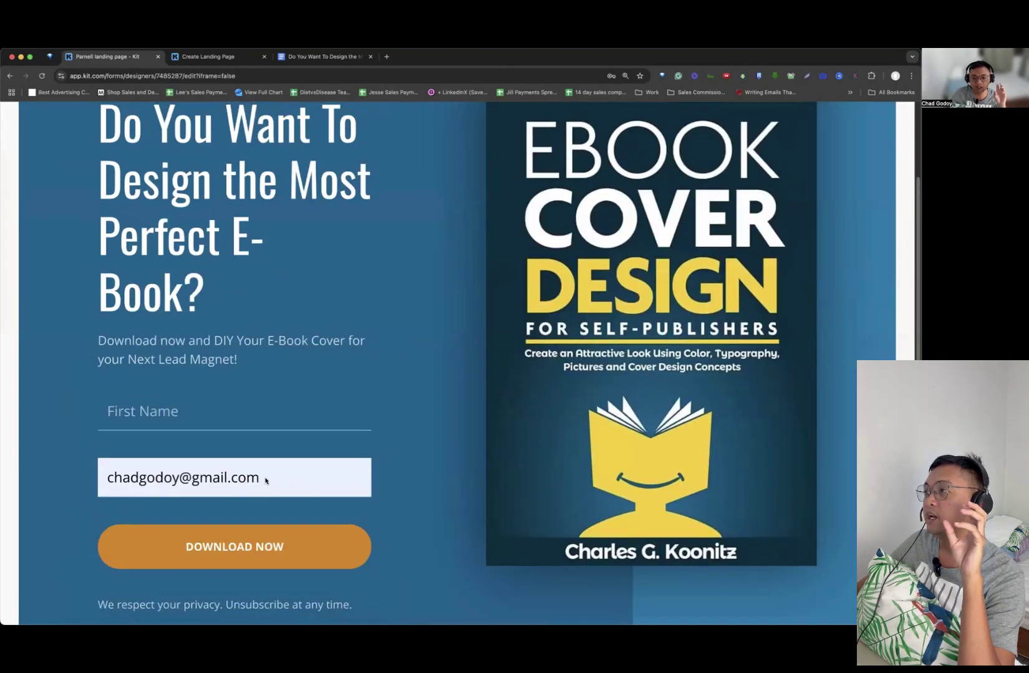
pyautogui.scroll(2, 275, 478)
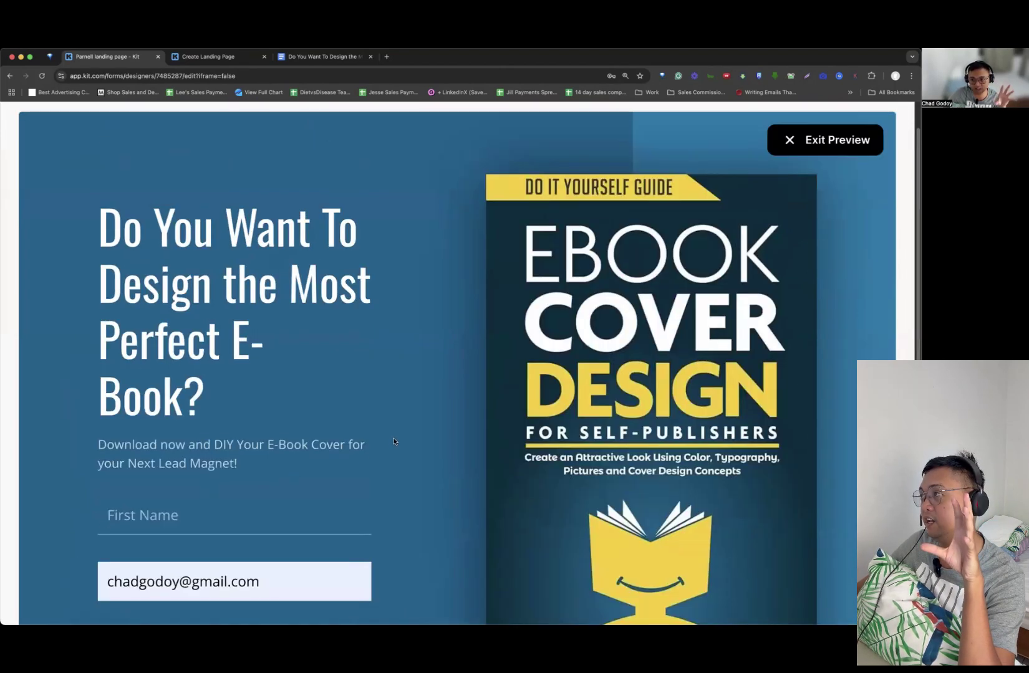
pyautogui.click(787, 139)
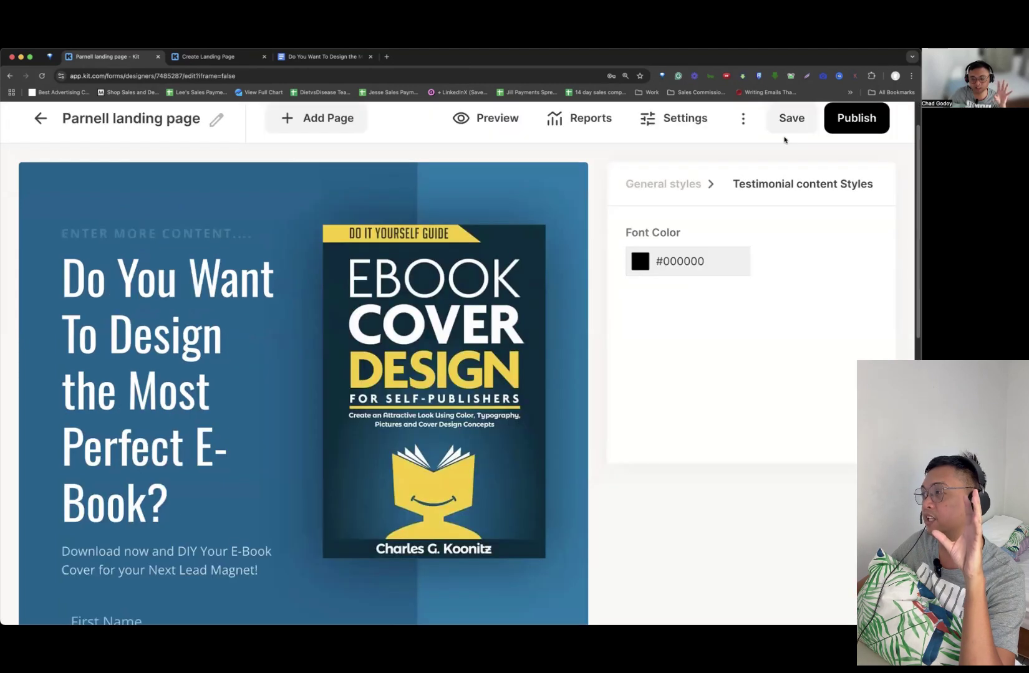
pyautogui.scroll(1, 525, 211)
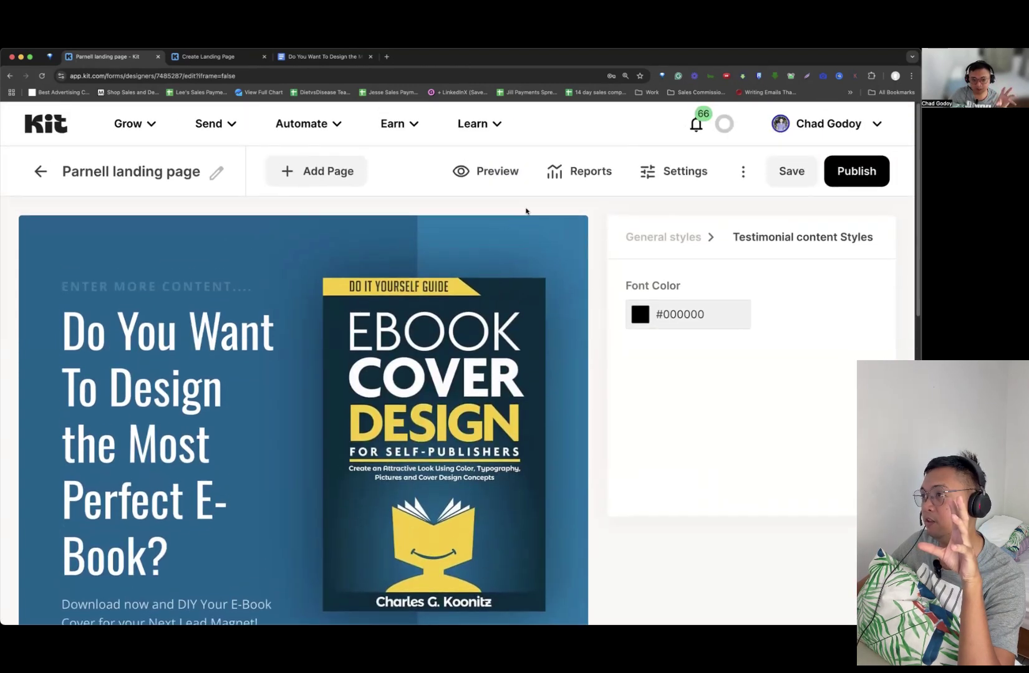
# - Examine the landing page's Incentive settings, including the incentive email contents and the redirect URL used after confirmation, and close the email editor
pyautogui.click(635, 173)
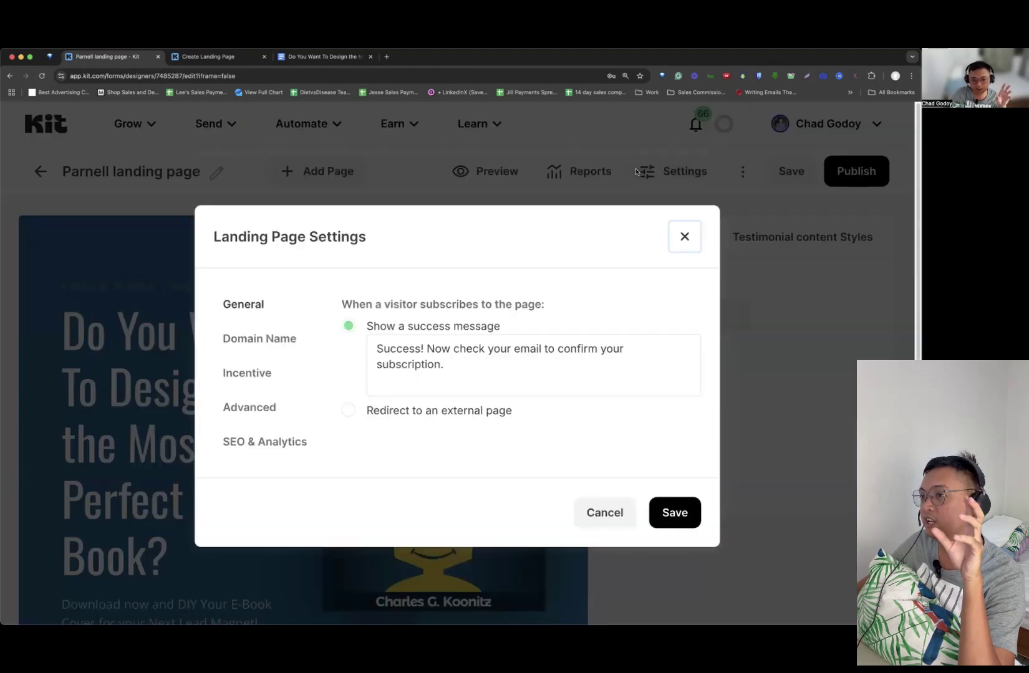
pyautogui.click(250, 372)
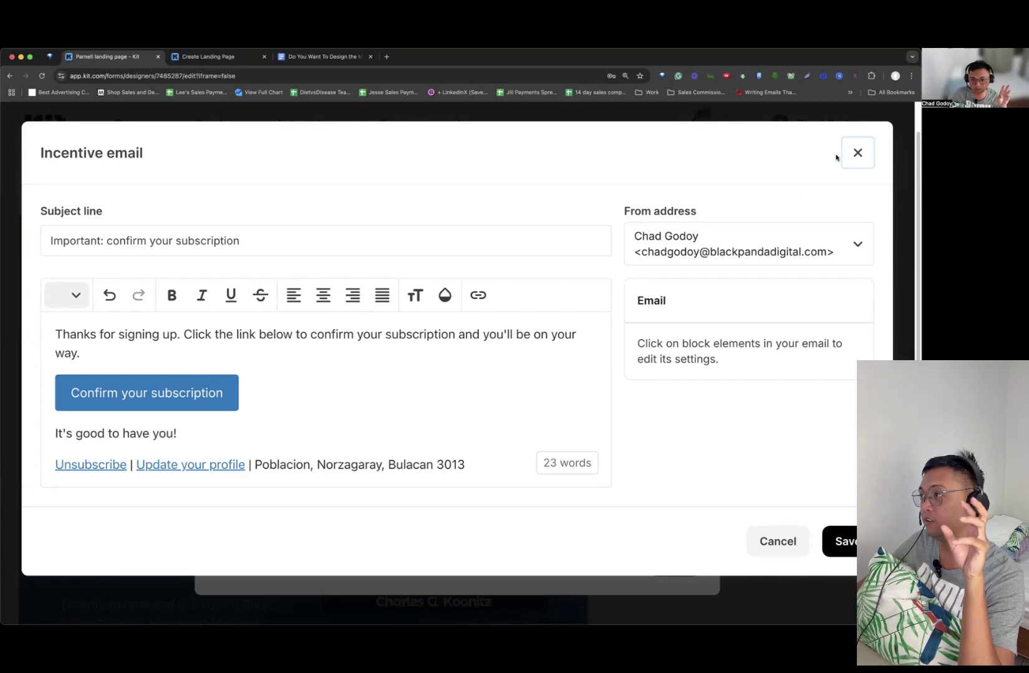
pyautogui.click(855, 152)
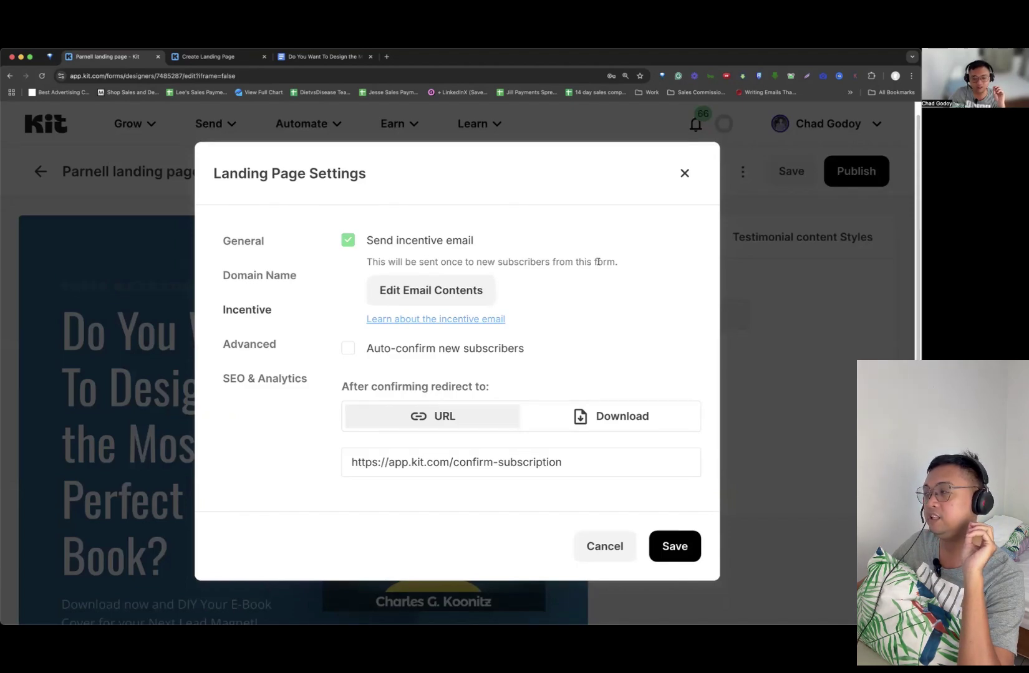
pyautogui.scroll(-1, 501, 374)
pyautogui.doubleClick(501, 428)
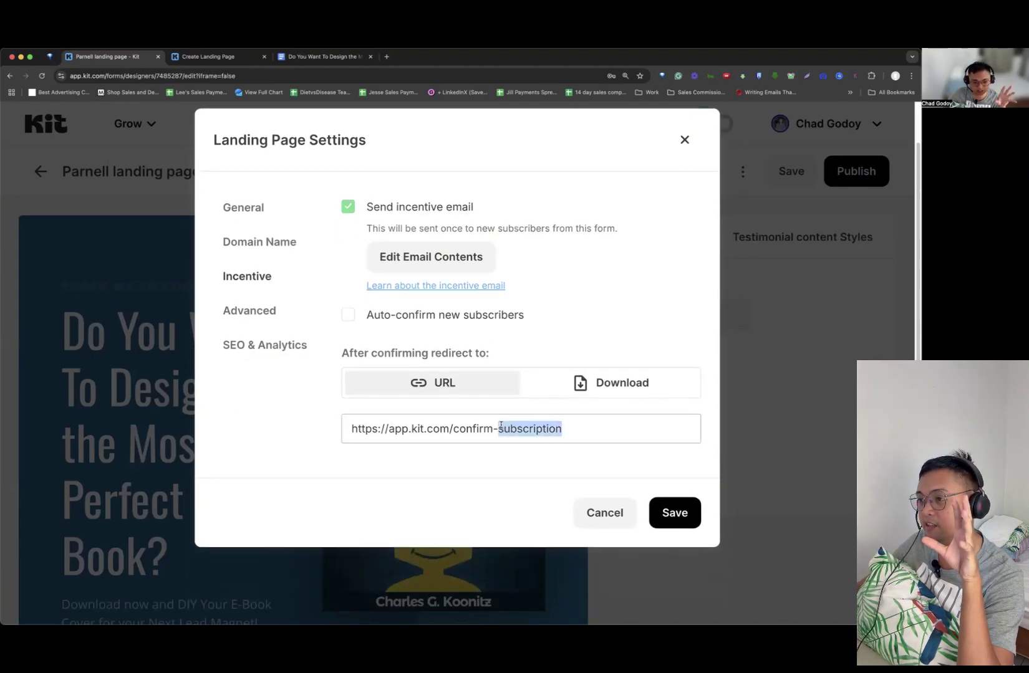
pyautogui.tripleClick(500, 428)
pyautogui.moveTo(342, 352); pyautogui.dragTo(509, 353)
pyautogui.tripleClick(475, 431)
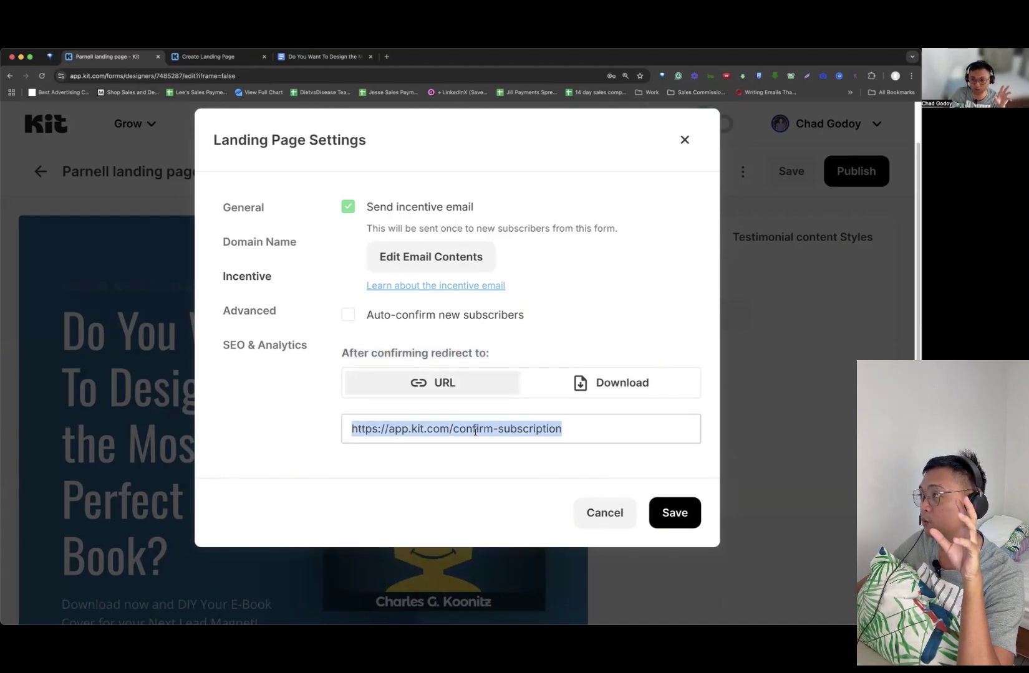
pyautogui.tripleClick(426, 353)
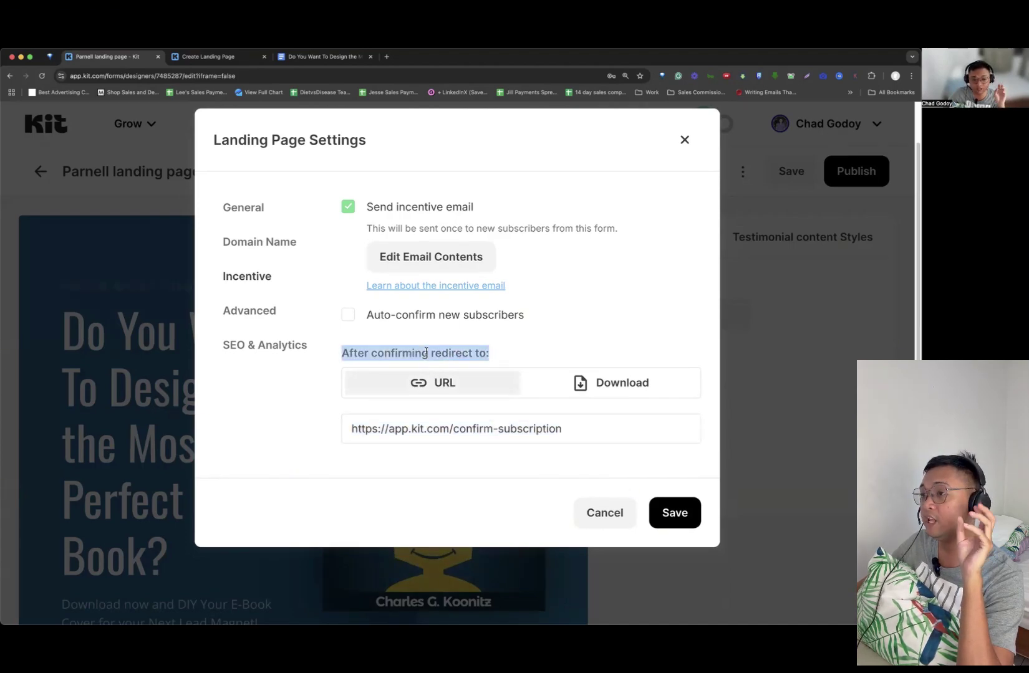
pyautogui.click(439, 261)
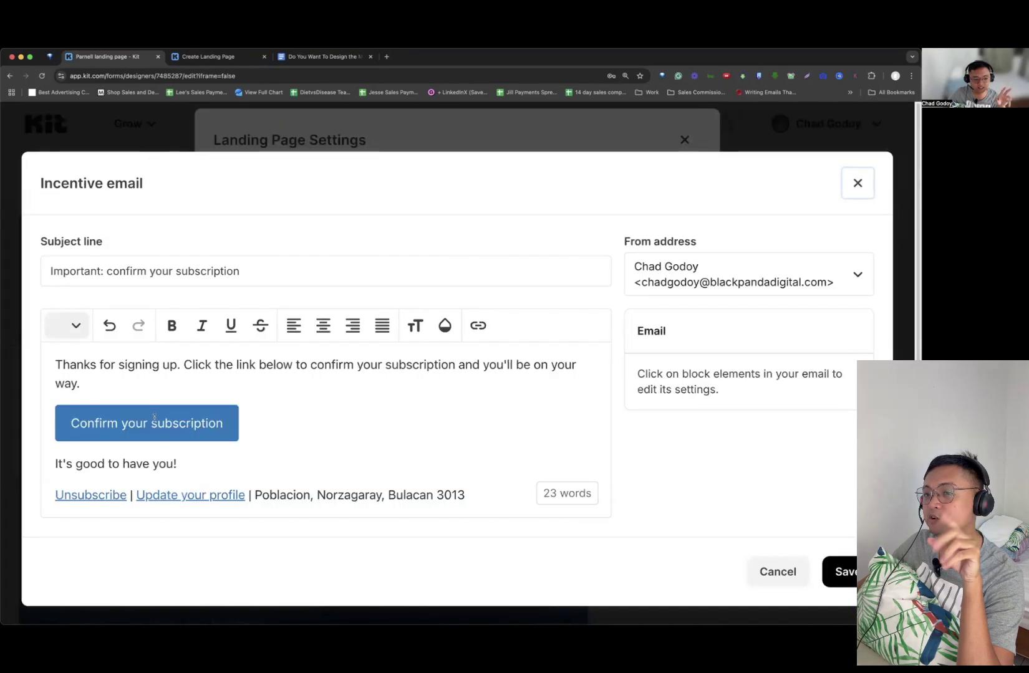
pyautogui.click(854, 189)
# - Compare the Download and URL options for the redirect after a subscriber confirms
pyautogui.click(641, 385)
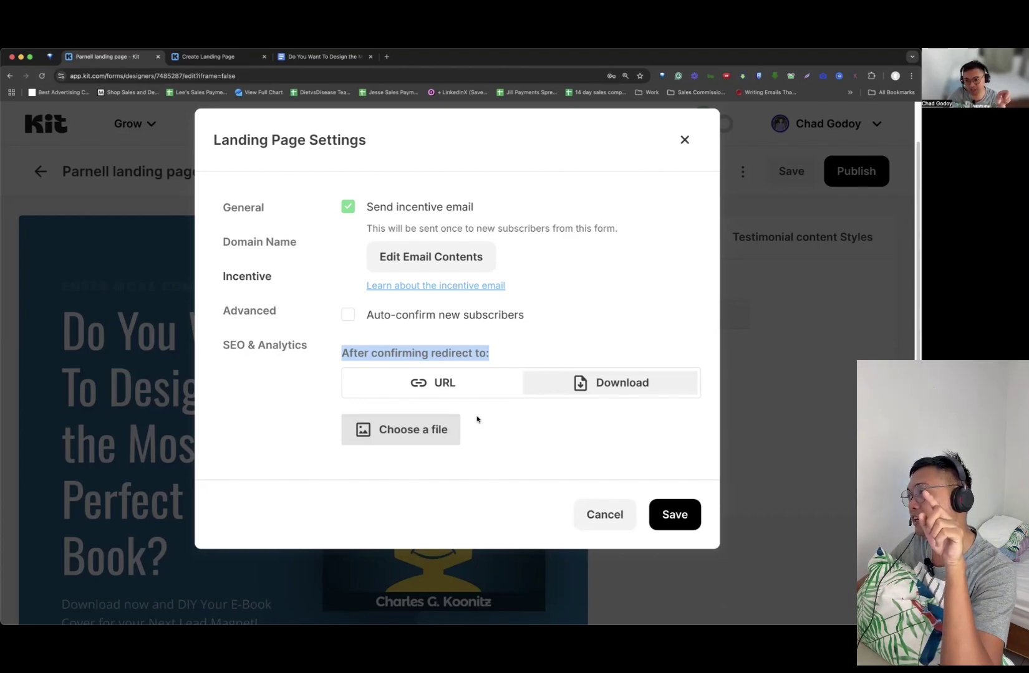
pyautogui.click(475, 388)
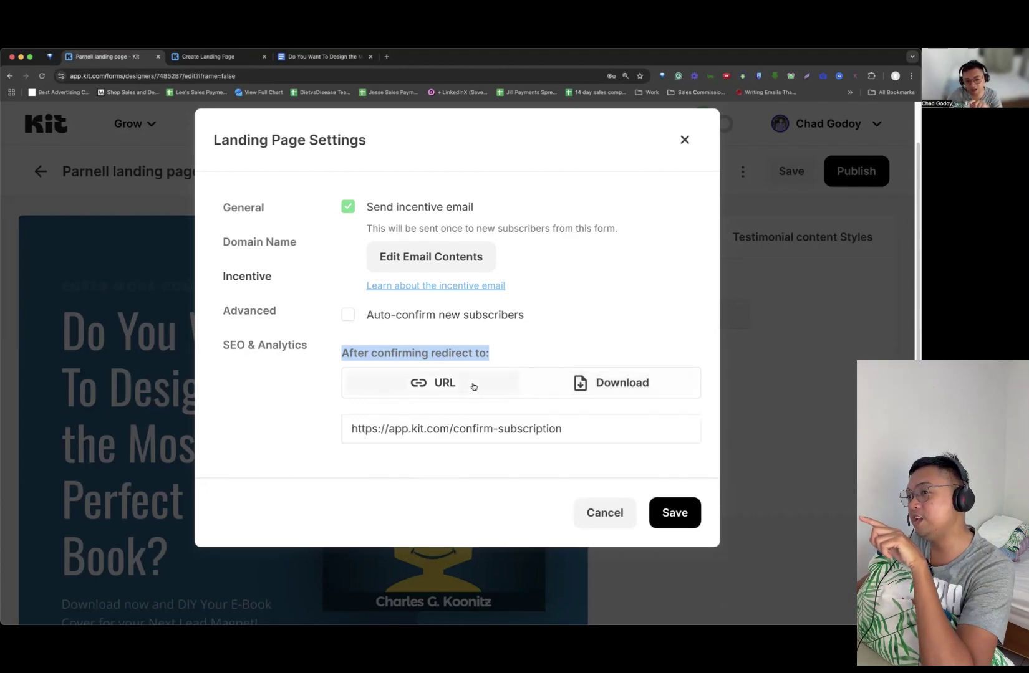
pyautogui.doubleClick(462, 430)
pyautogui.tripleClick(462, 431)
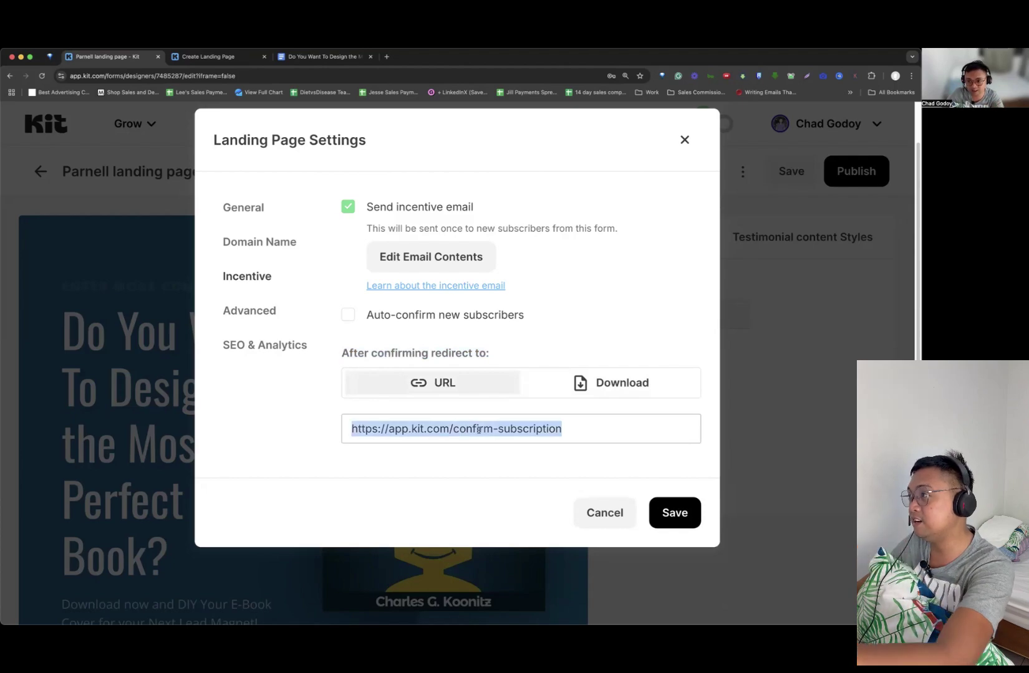
# - Try to set the redirect after confirming to Download with the file starting with 71-epf-9-xll-l, and save the settings
pyautogui.click(613, 387)
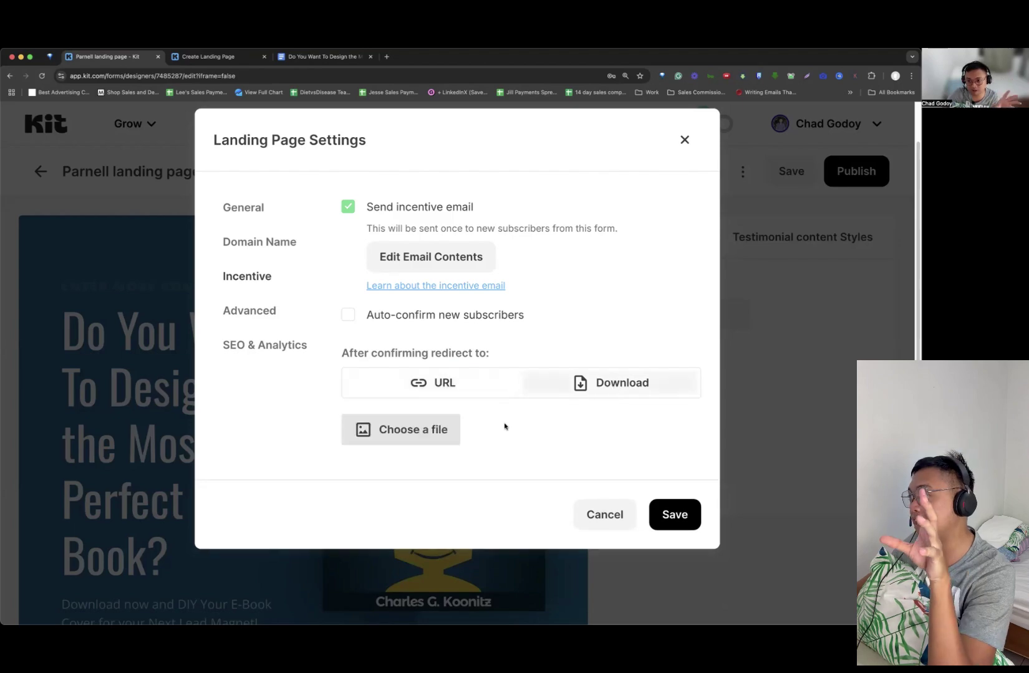
pyautogui.click(417, 429)
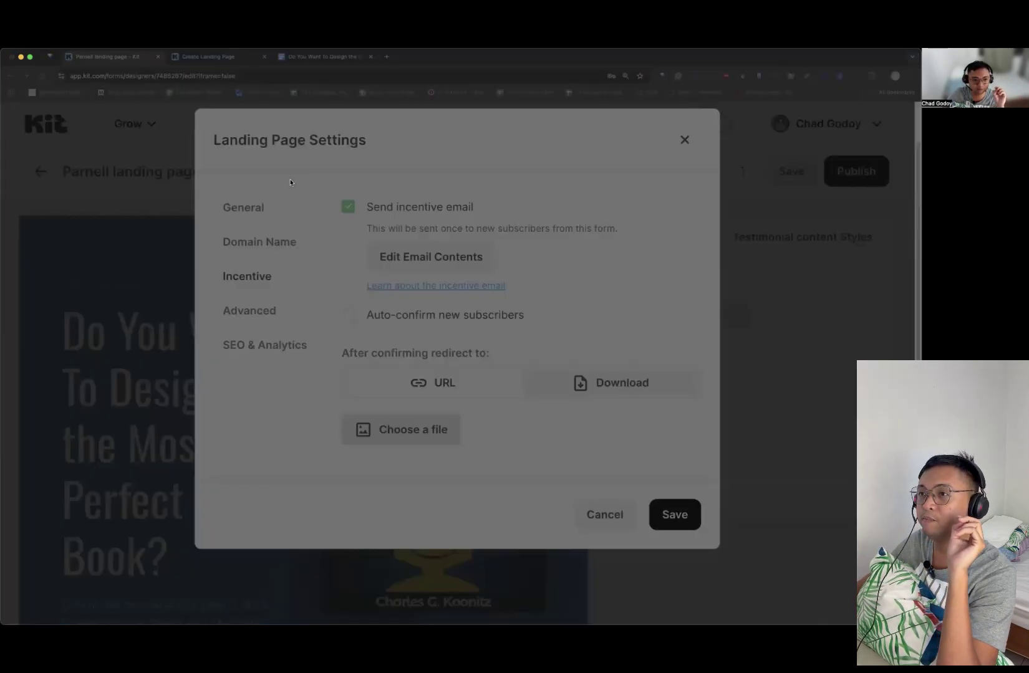
pyautogui.press('Return')
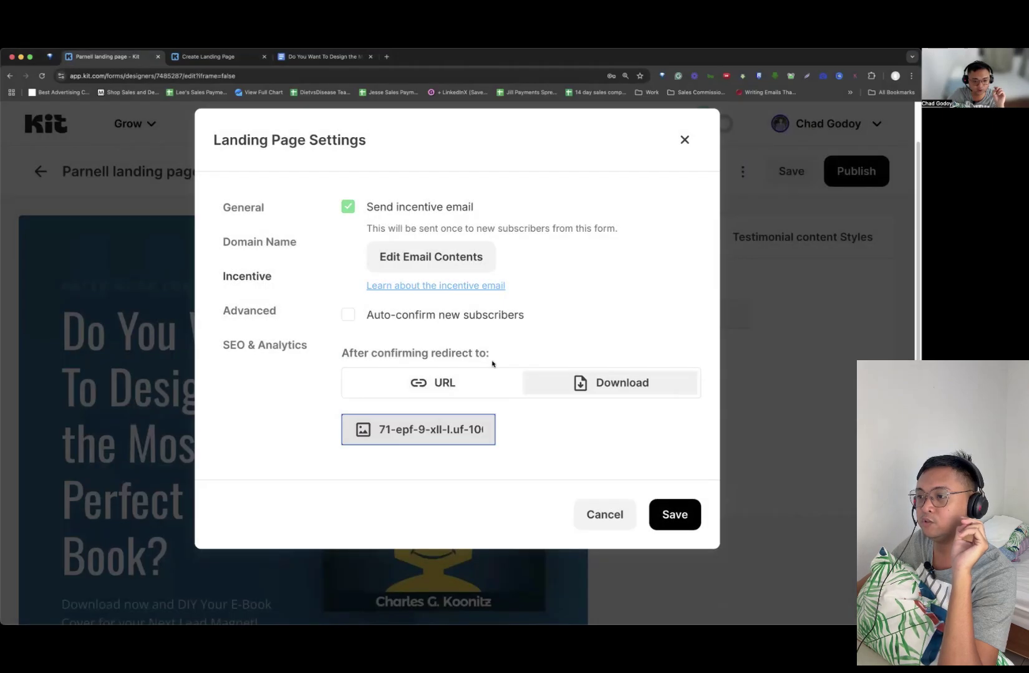
pyautogui.click(683, 516)
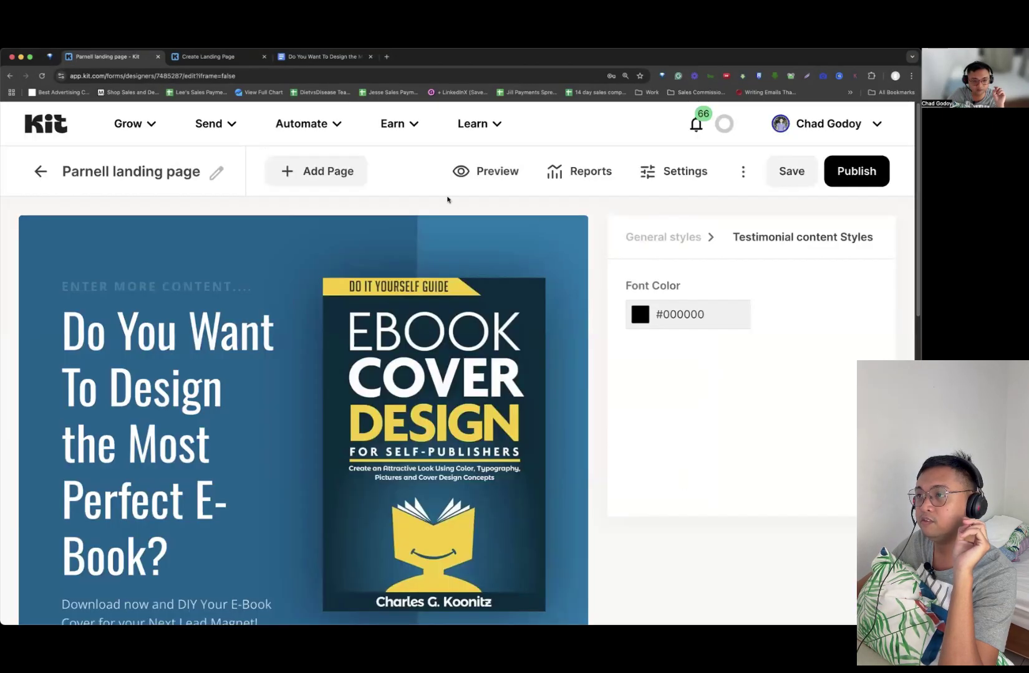
# - Attach the 71-epf-9-xll-l file as the Download after confirming, check the incentive email's confirmation button, and save the landing page settings
pyautogui.click(661, 172)
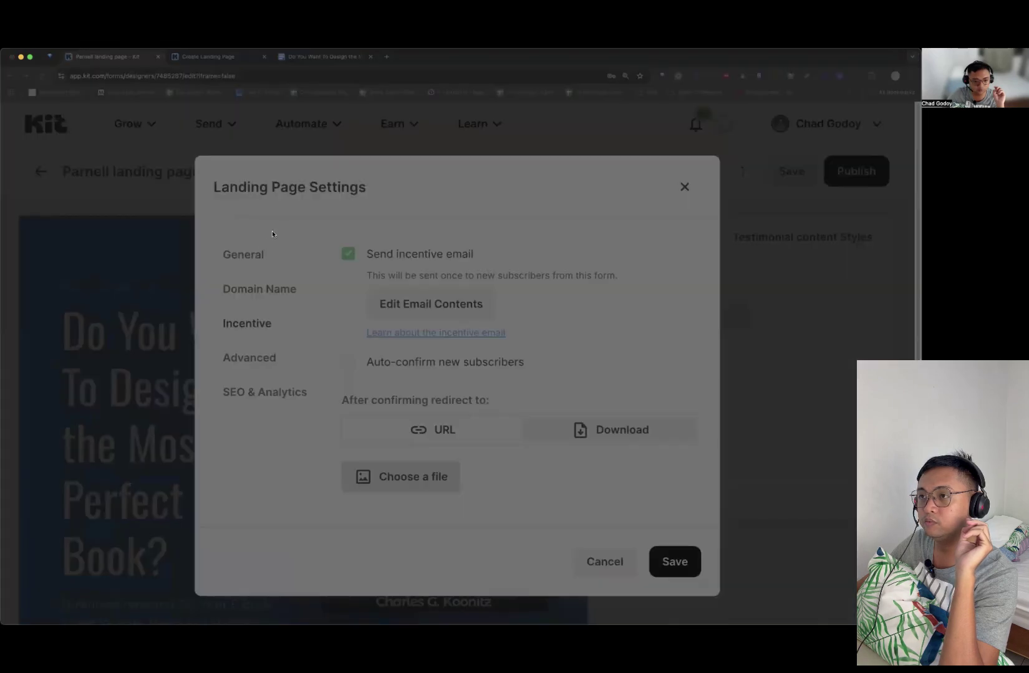
pyautogui.press('Return')
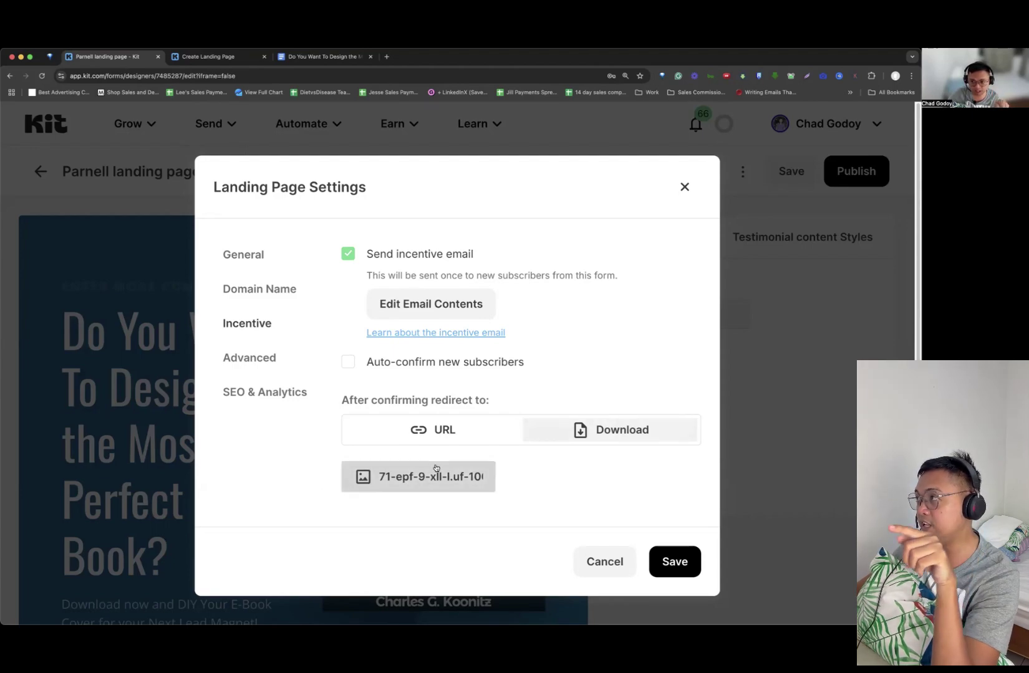
pyautogui.click(416, 307)
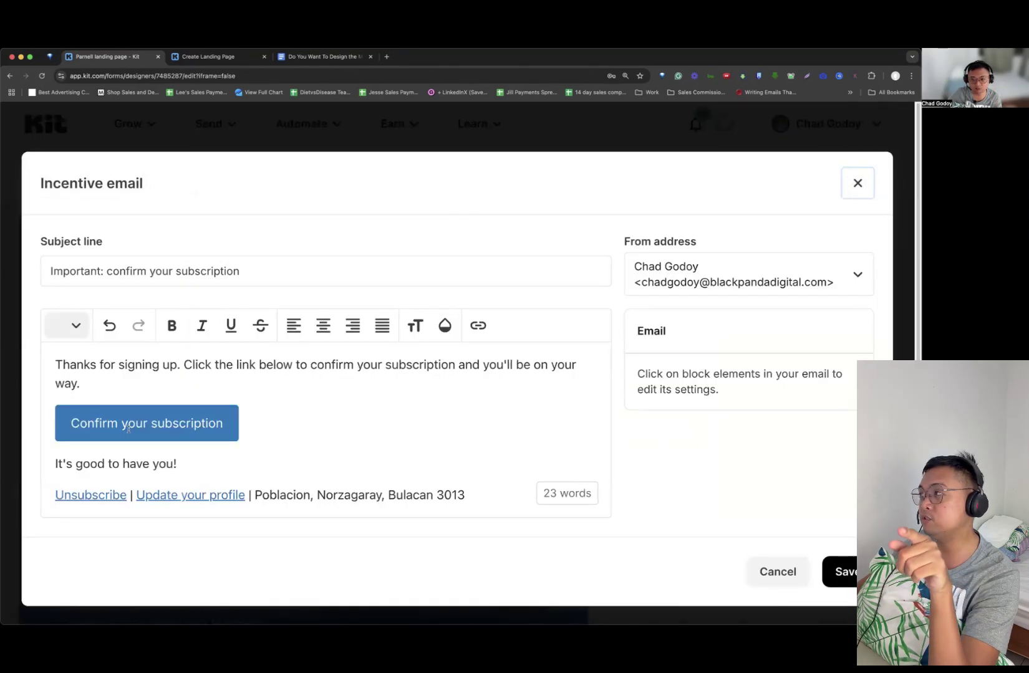
pyautogui.click(853, 185)
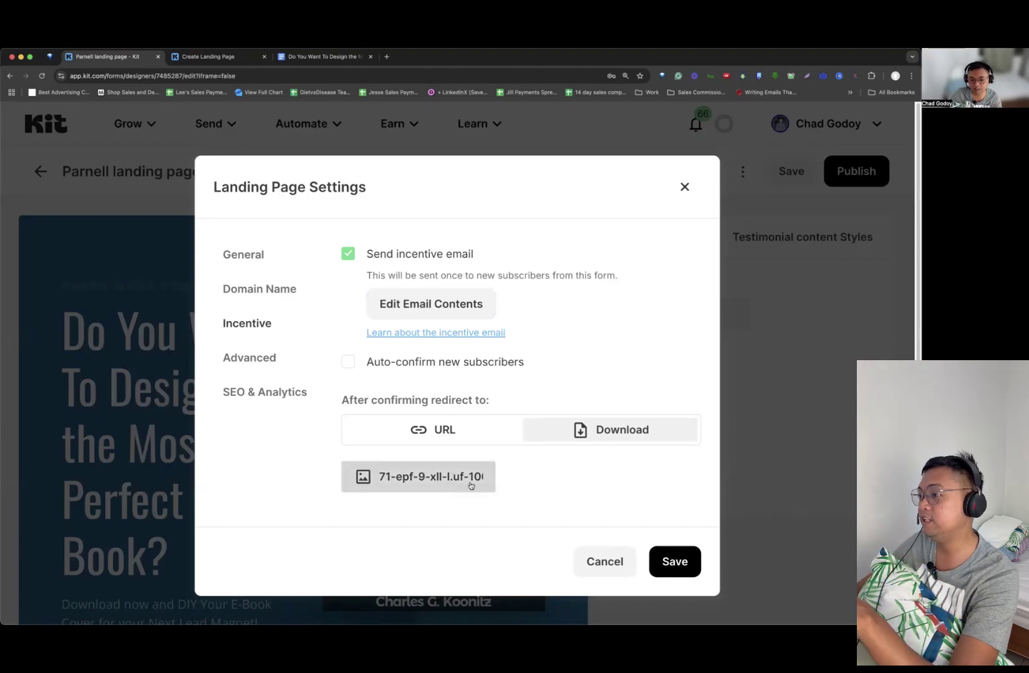
pyautogui.click(677, 560)
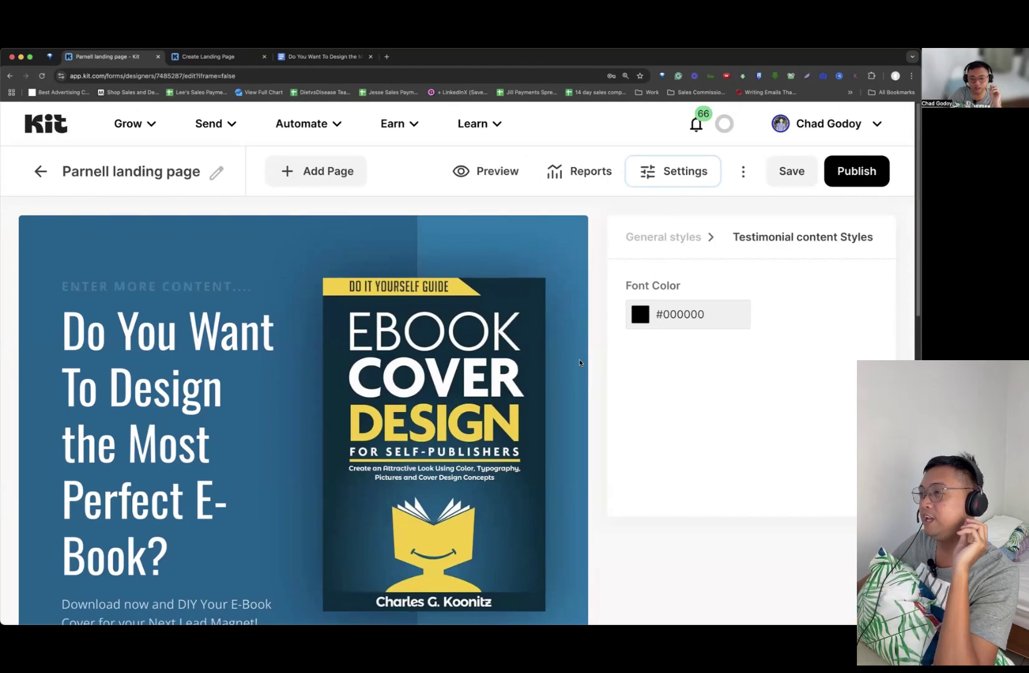
# - Recheck the saved Incentive settings and the attached download file, and close the settings without changes
pyautogui.click(676, 172)
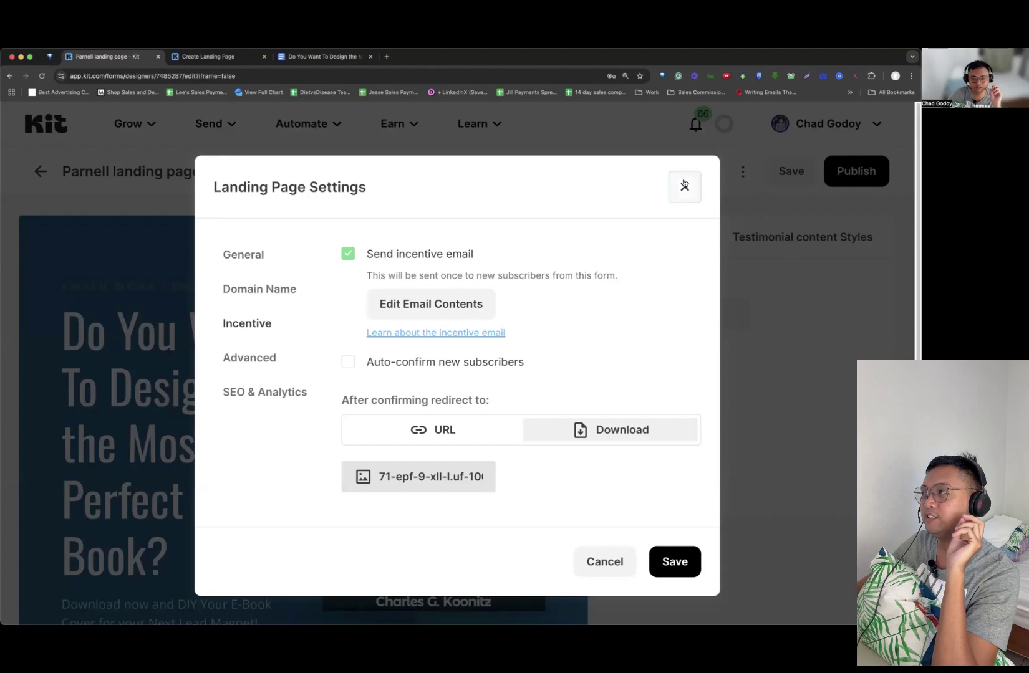
pyautogui.click(684, 186)
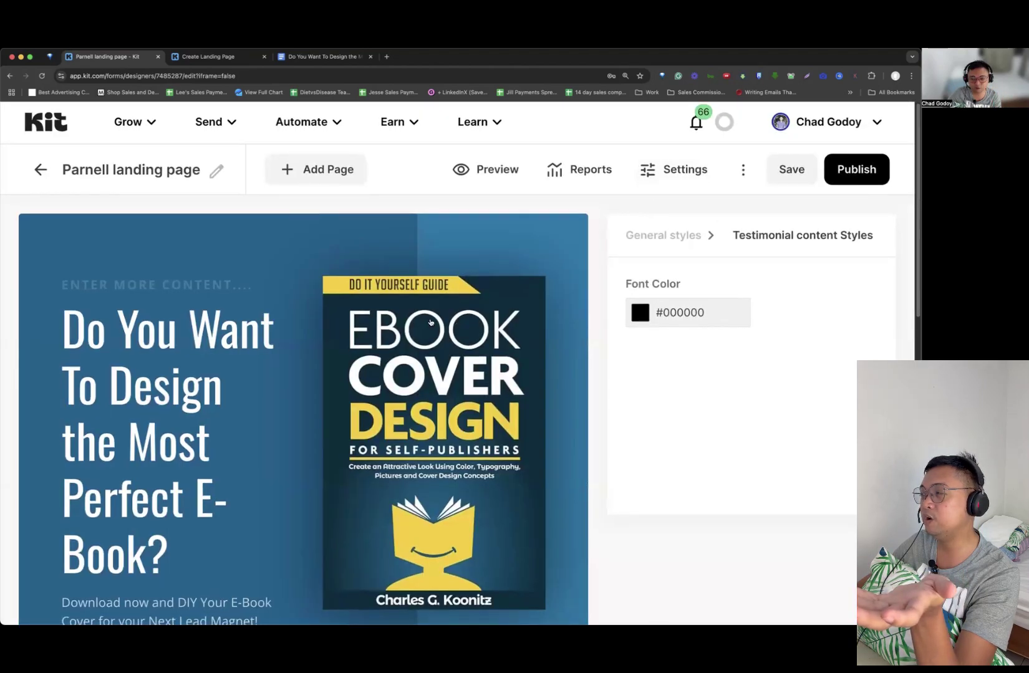
pyautogui.scroll(-2, 435, 323)
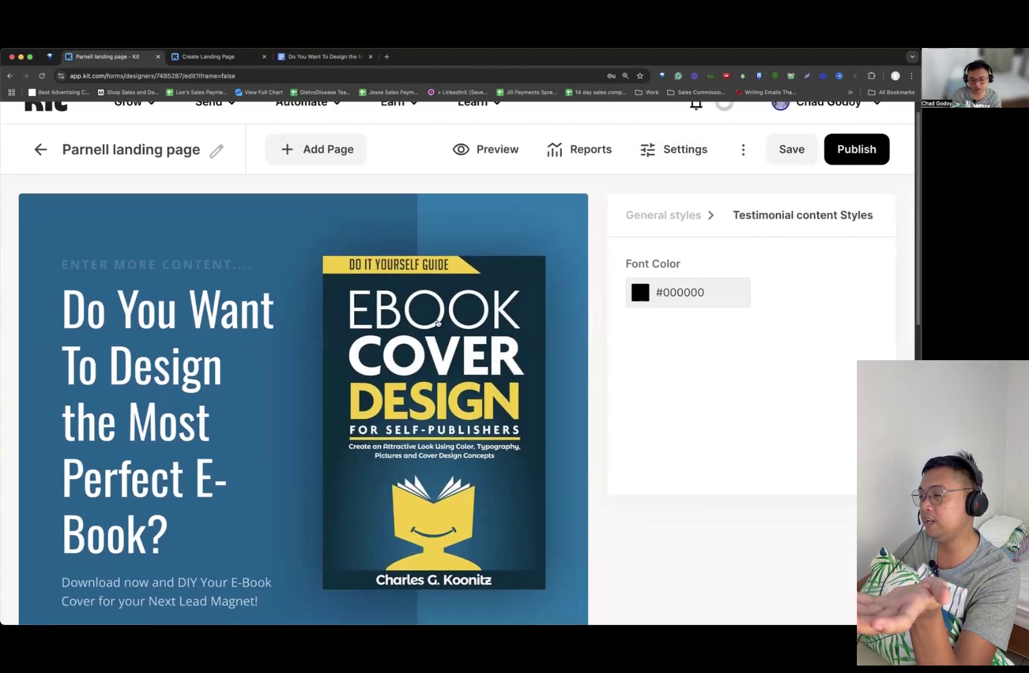
pyautogui.scroll(2, 564, 241)
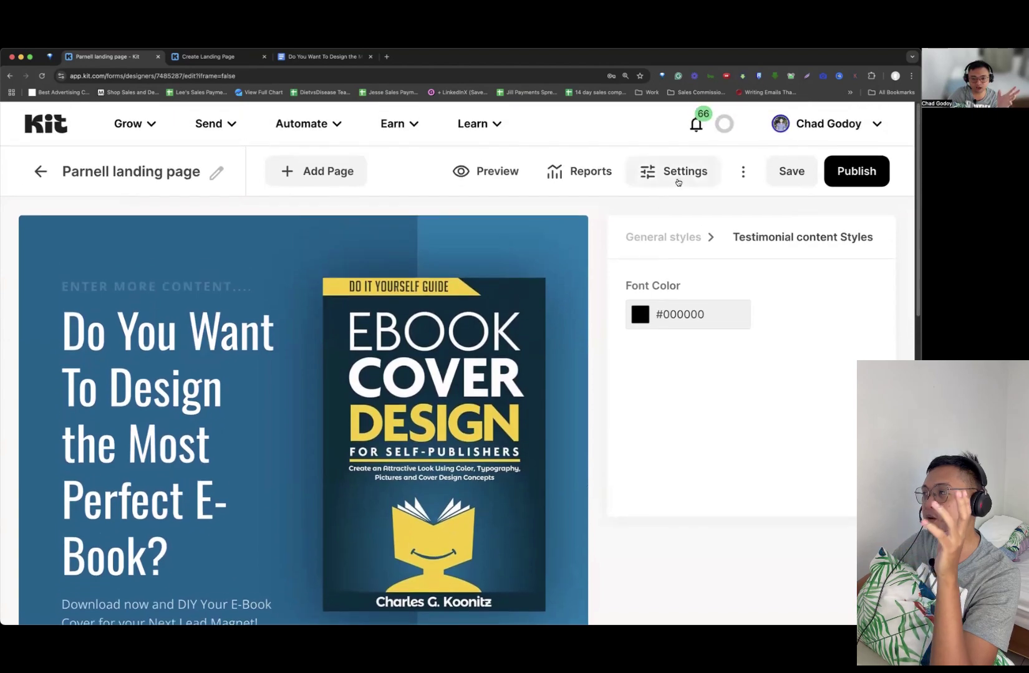
pyautogui.click(678, 180)
pyautogui.click(243, 325)
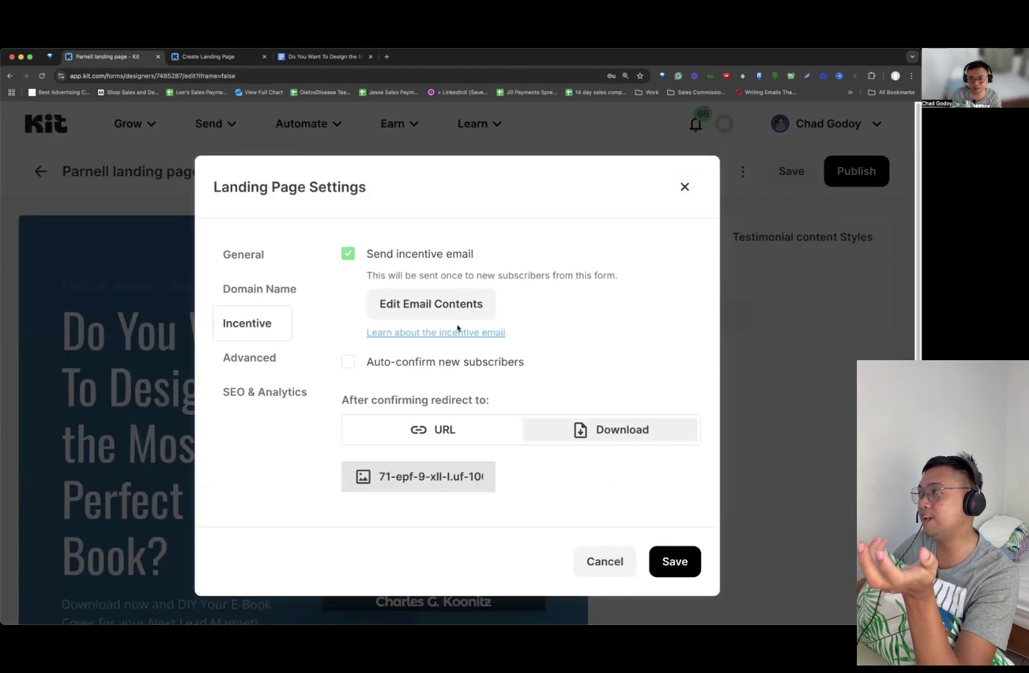
pyautogui.click(684, 187)
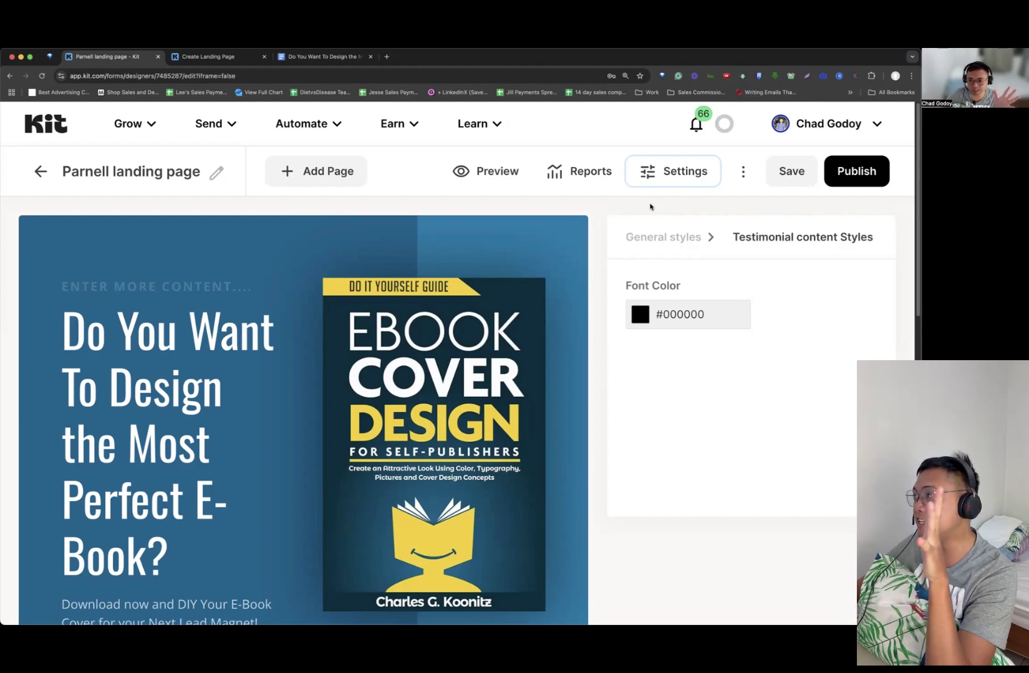
# - Save the landing page, open its publishing options and copy the shareable page URL
pyautogui.click(775, 177)
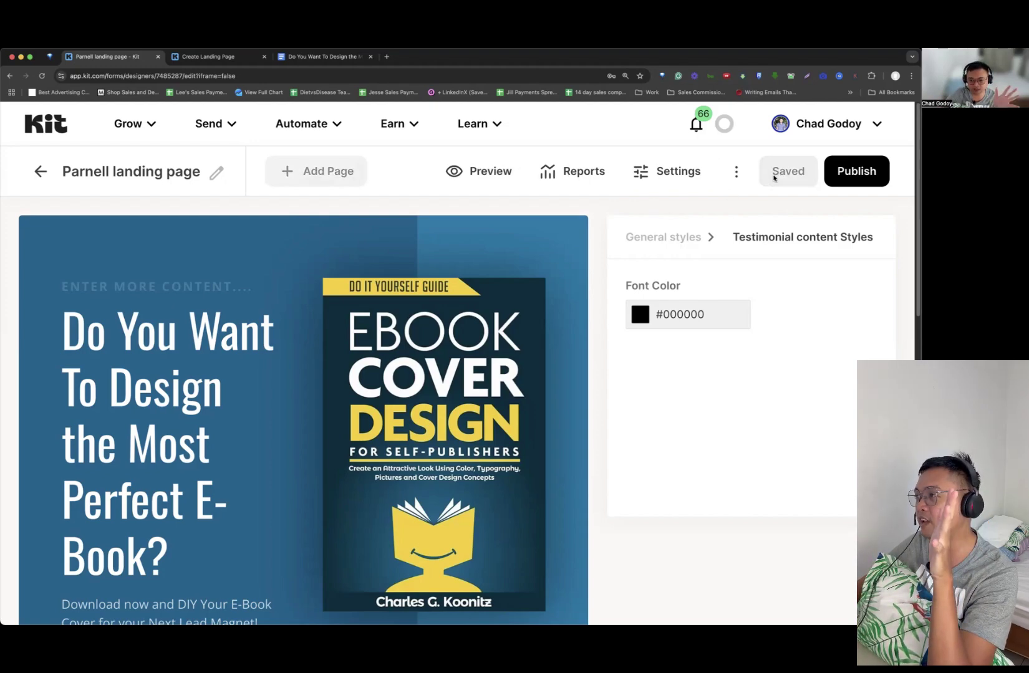
pyautogui.click(825, 171)
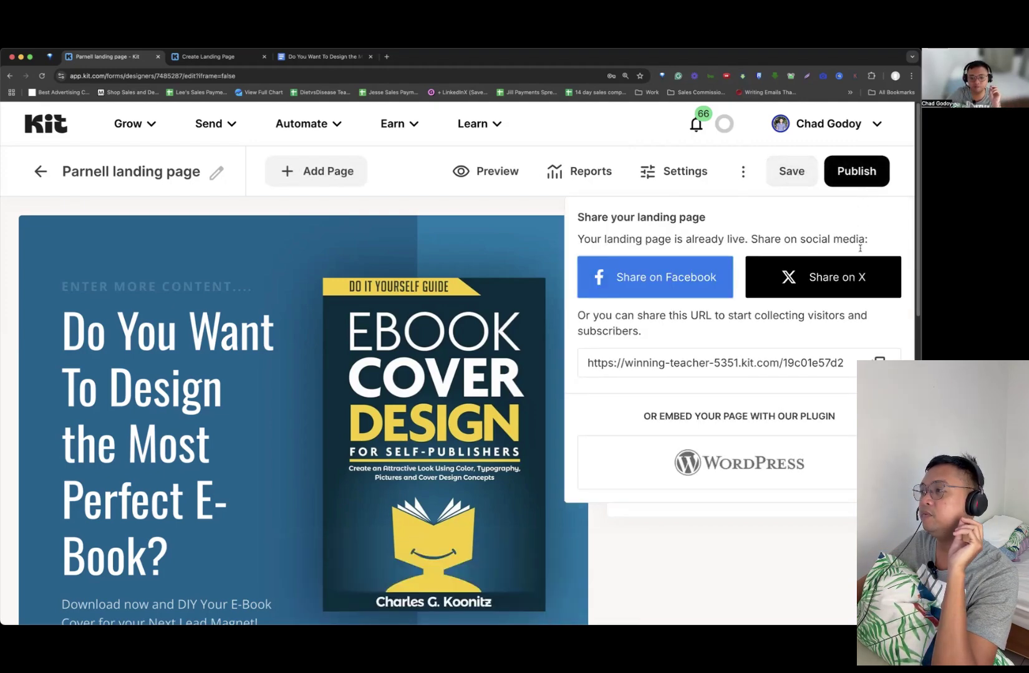
pyautogui.click(878, 362)
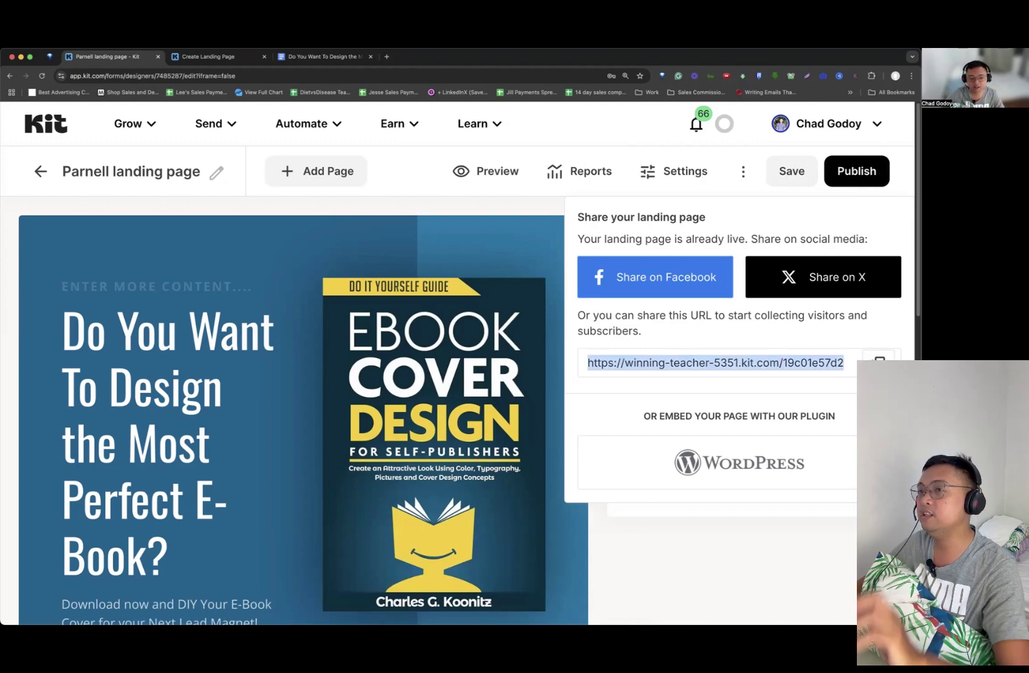
# - Open the copied landing page URL in a new browser tab and place that tab directly after the Parnell landing page editor
pyautogui.click(386, 56)
pyautogui.press('super+v')
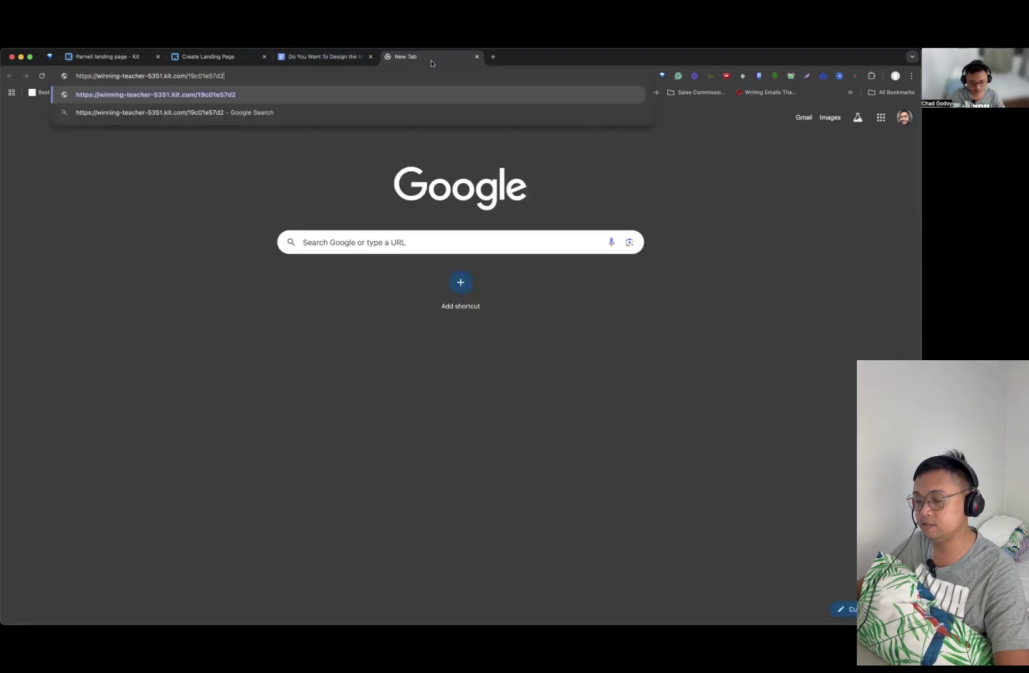
pyautogui.press('Return')
pyautogui.moveTo(443, 59); pyautogui.dragTo(252, 57)
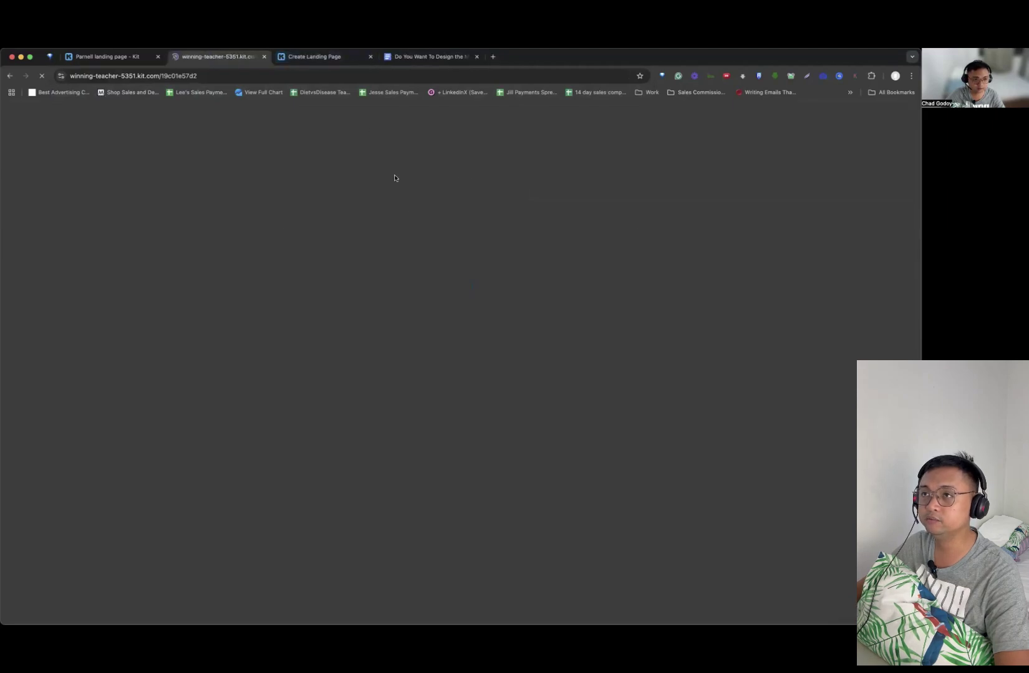
# - Review the live page's headline, first name and email fields, and return to the landing page editor, dismissing the sharing options
pyautogui.scroll(-2, 444, 258)
pyautogui.scroll(3, 445, 259)
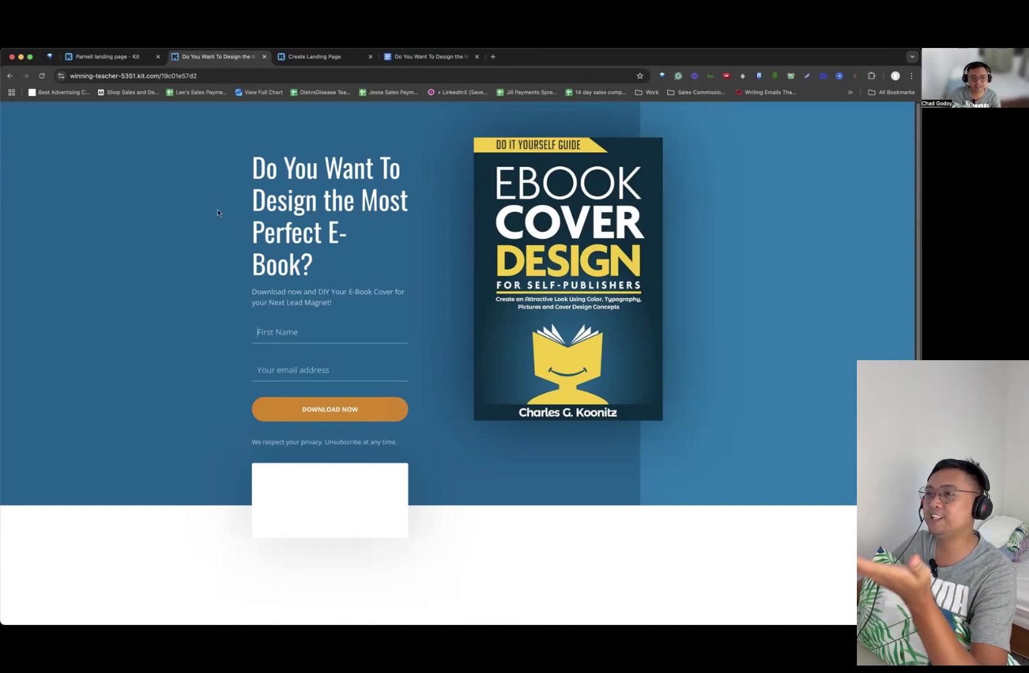
pyautogui.moveTo(249, 176); pyautogui.dragTo(362, 305)
pyautogui.click(374, 293)
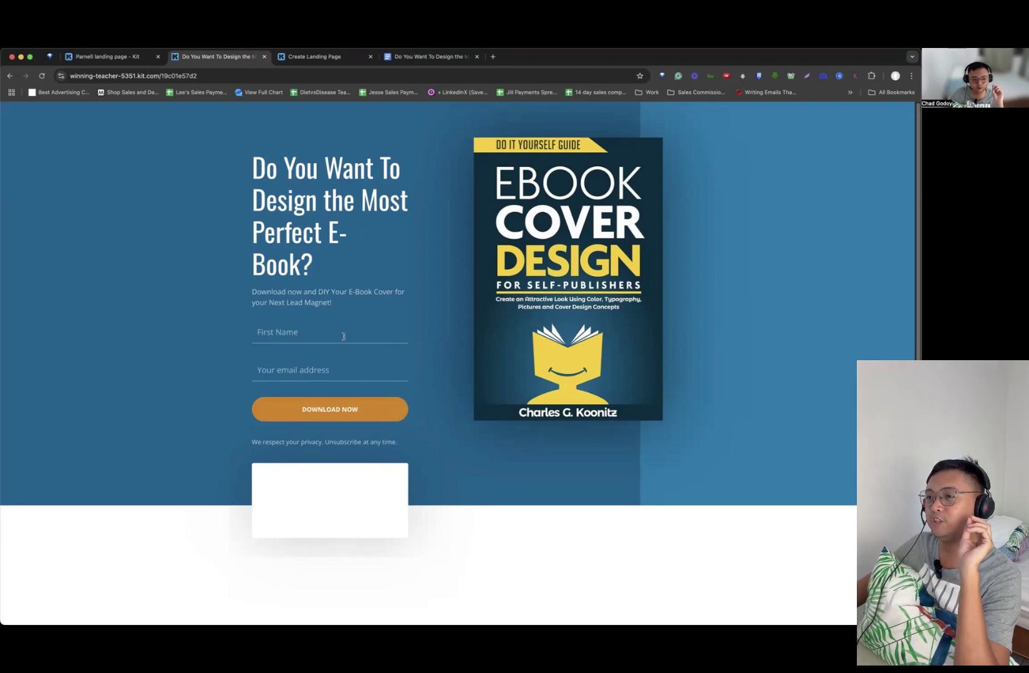
pyautogui.click(329, 369)
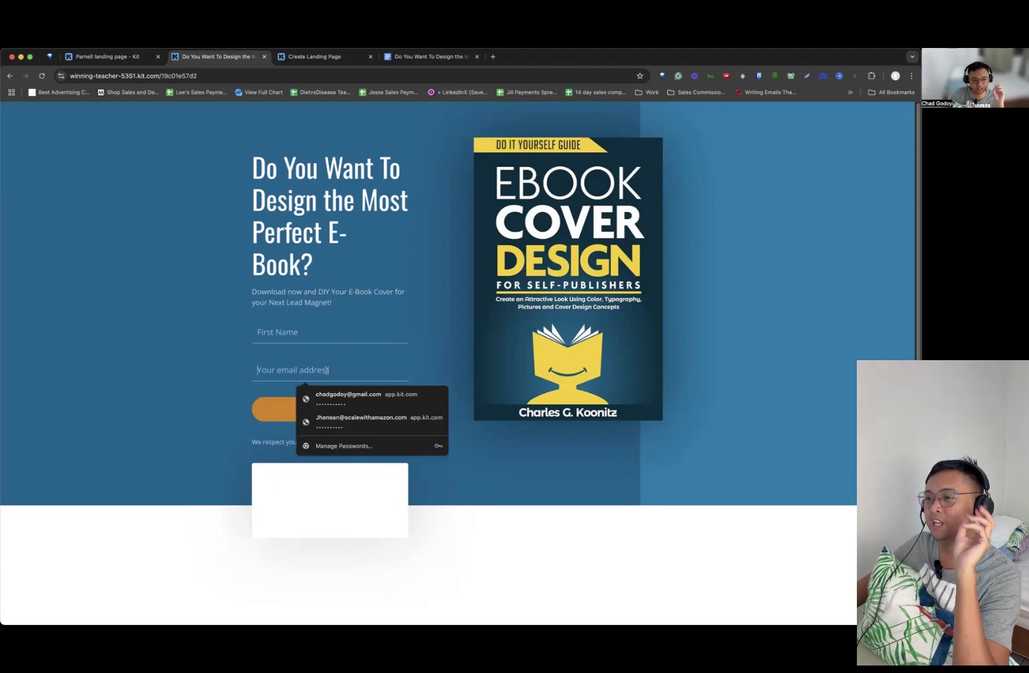
pyautogui.click(181, 391)
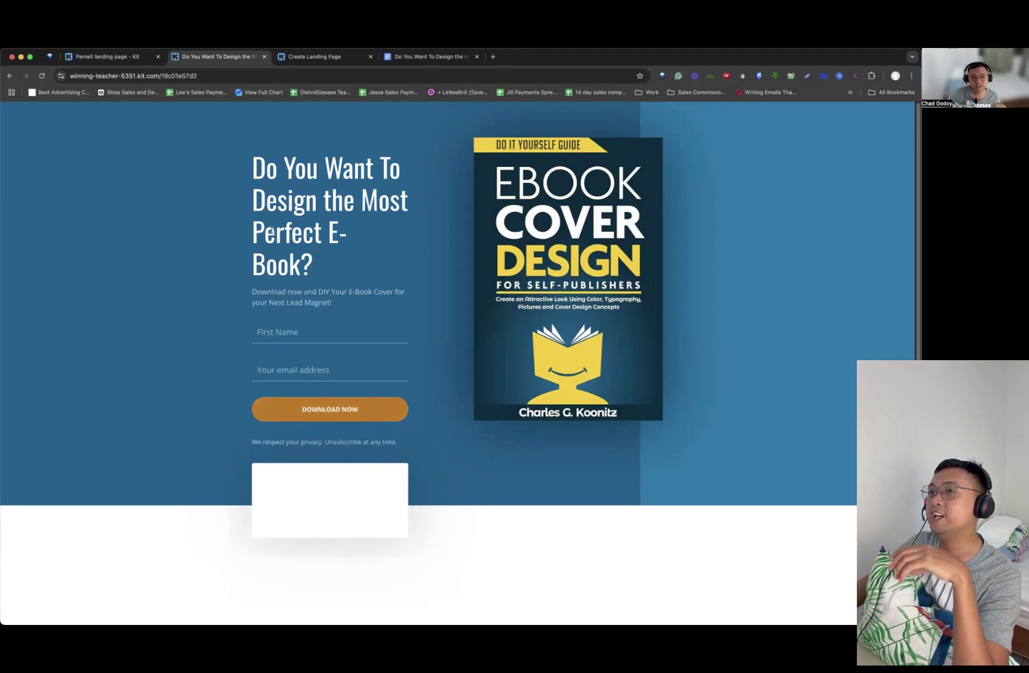
pyautogui.click(125, 55)
pyautogui.click(477, 205)
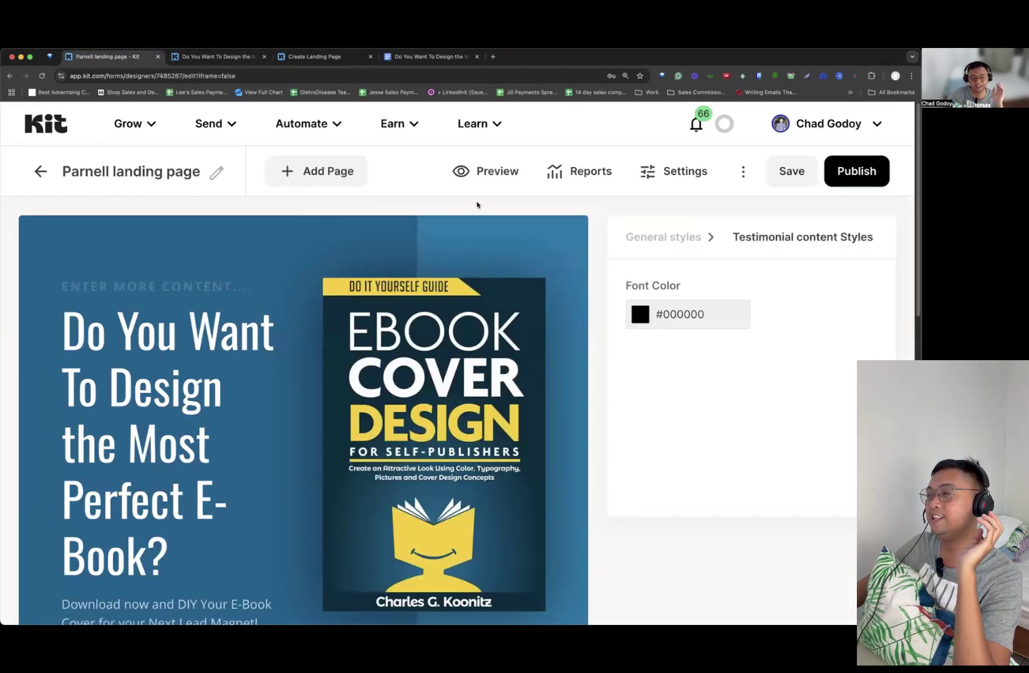